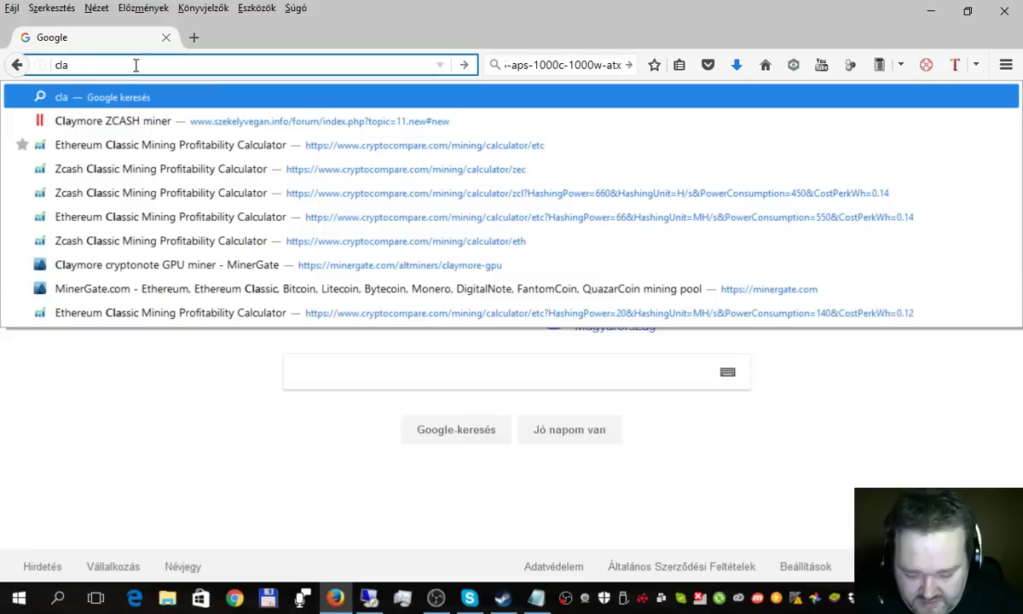
Search the web for "claymore zcash mining".
type("ymore")
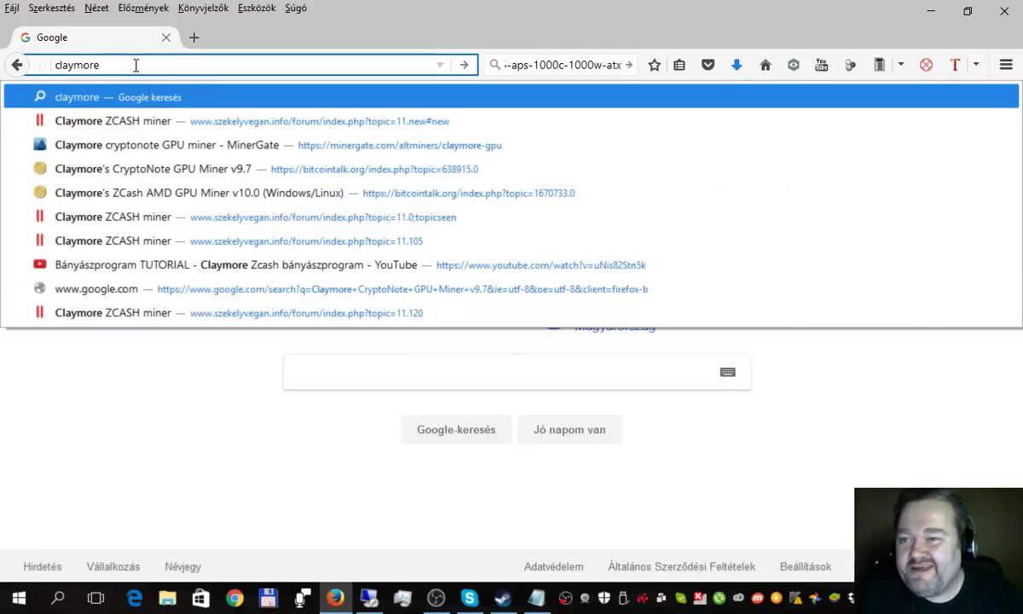
type("zcash")
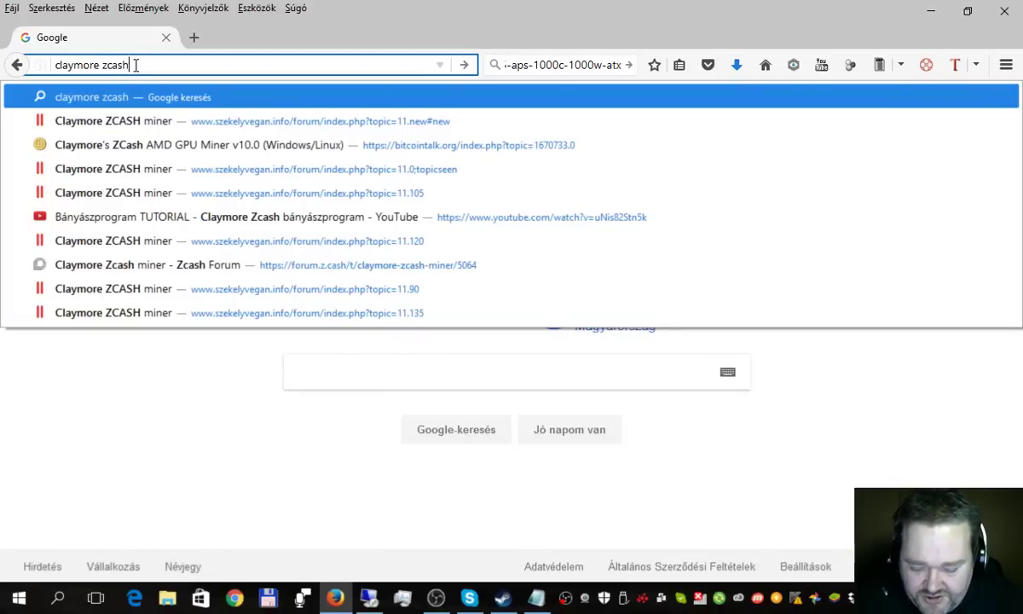
type(" mining")
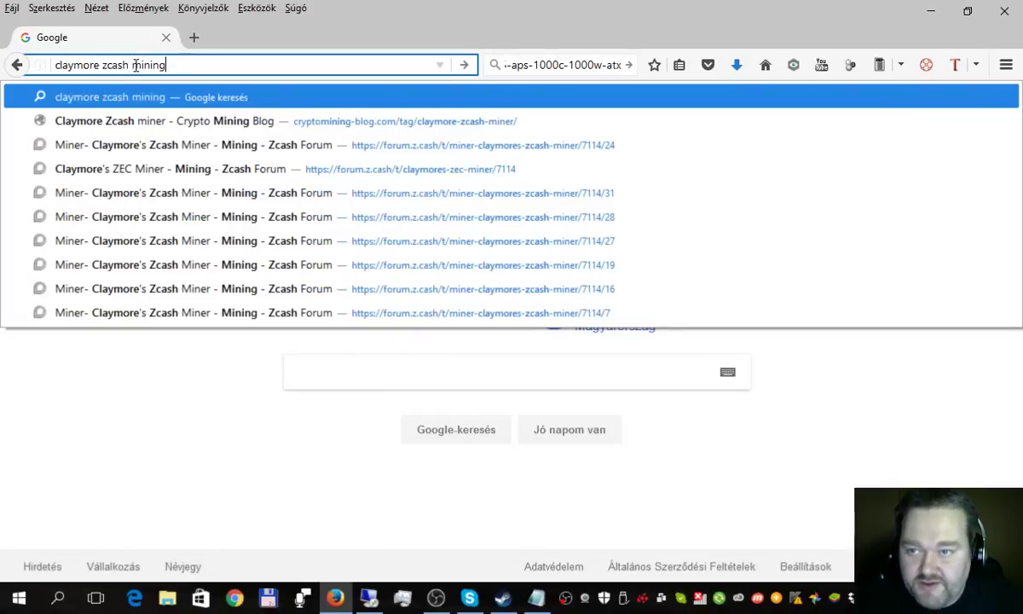
key("Return")
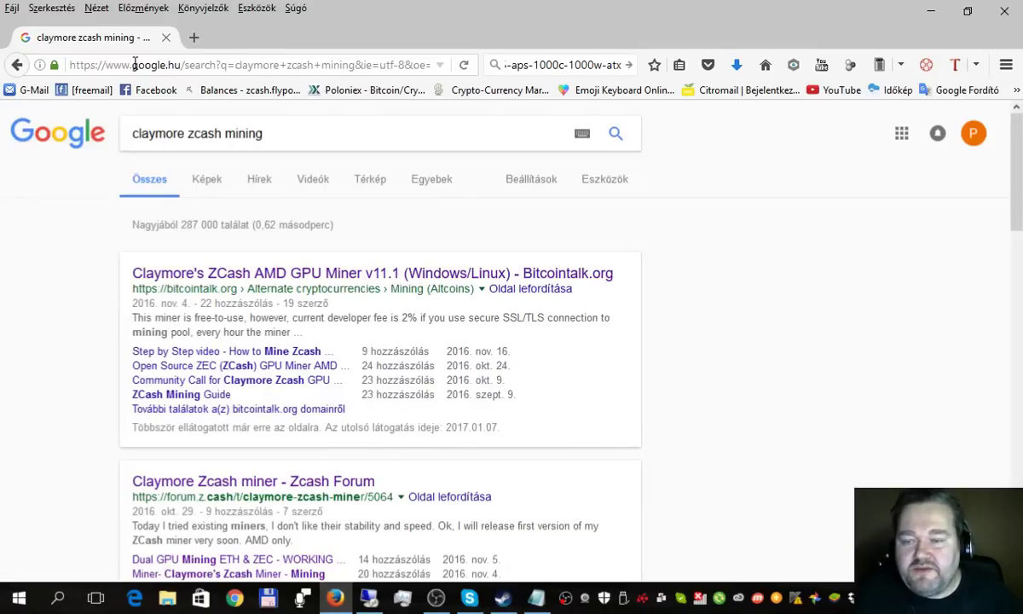
left_click(286, 130)
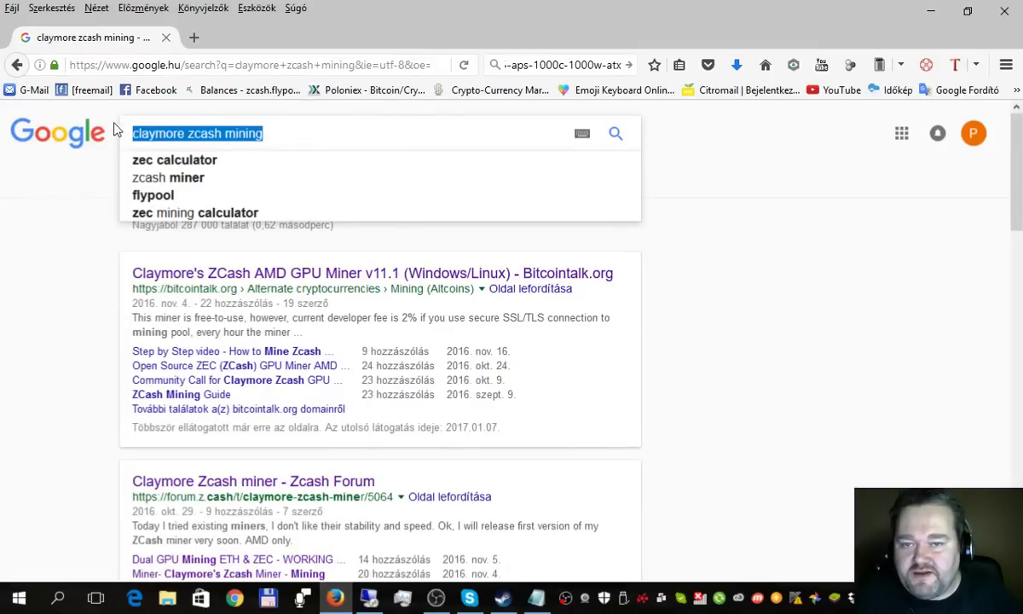
key("End")
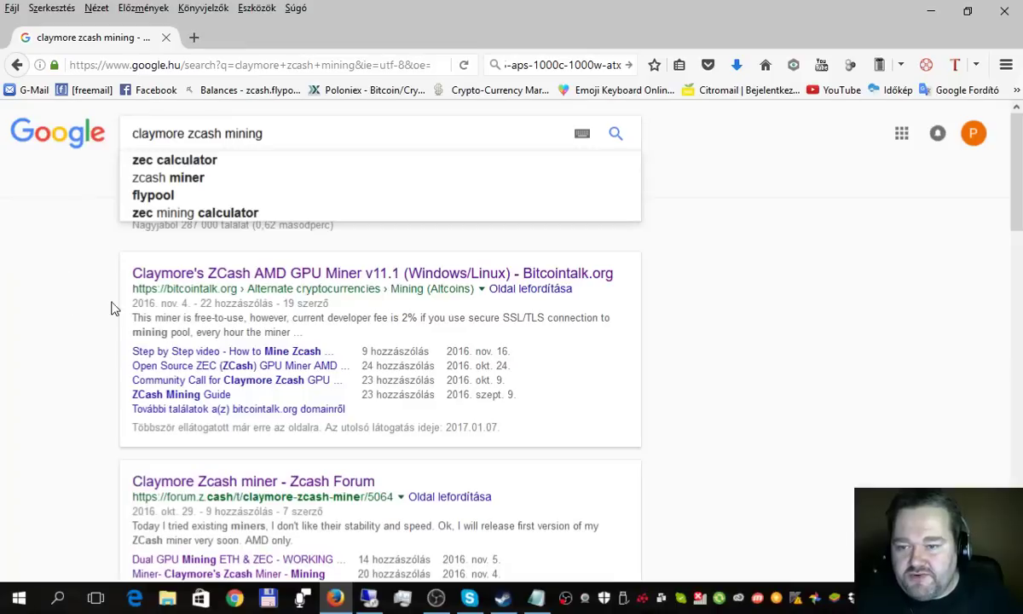
Open the Bitcointalk thread on Claymore's ZCash AMD GPU Miner v11.1 and follow its MEGA download link.
left_click(215, 272)
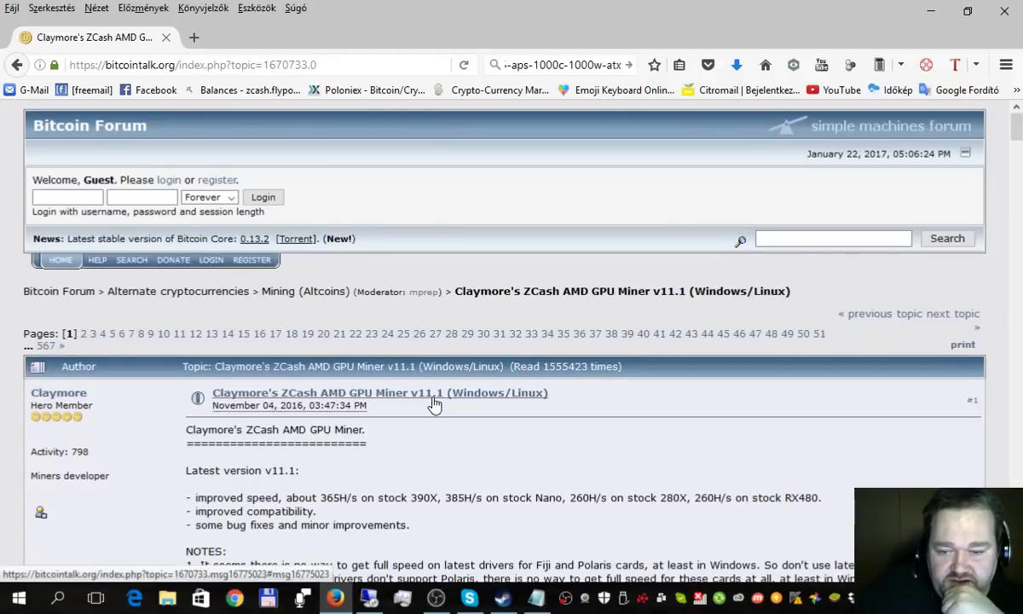
scroll(433, 402, "down", 5)
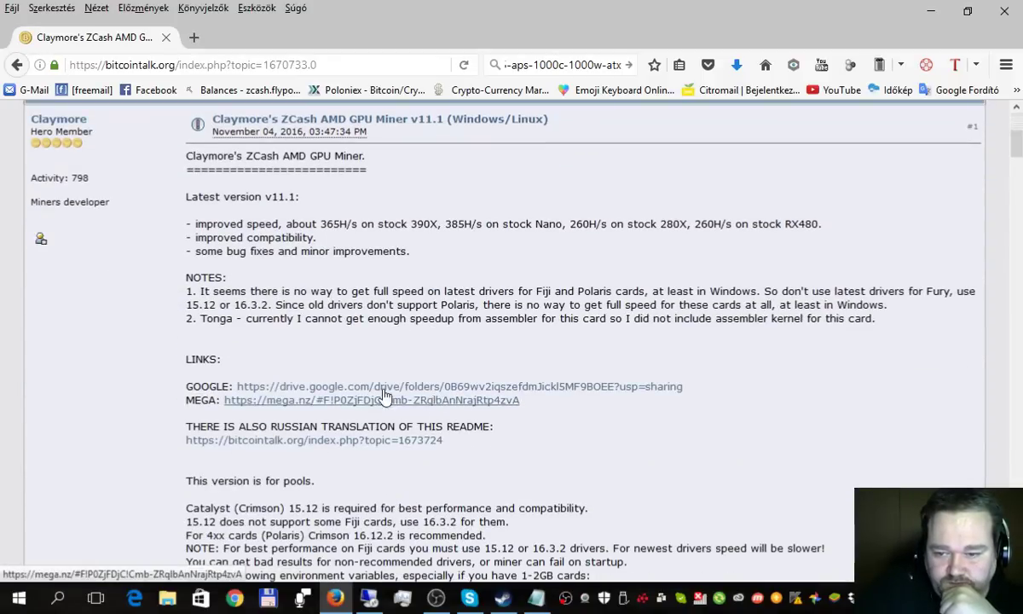
left_click(278, 412)
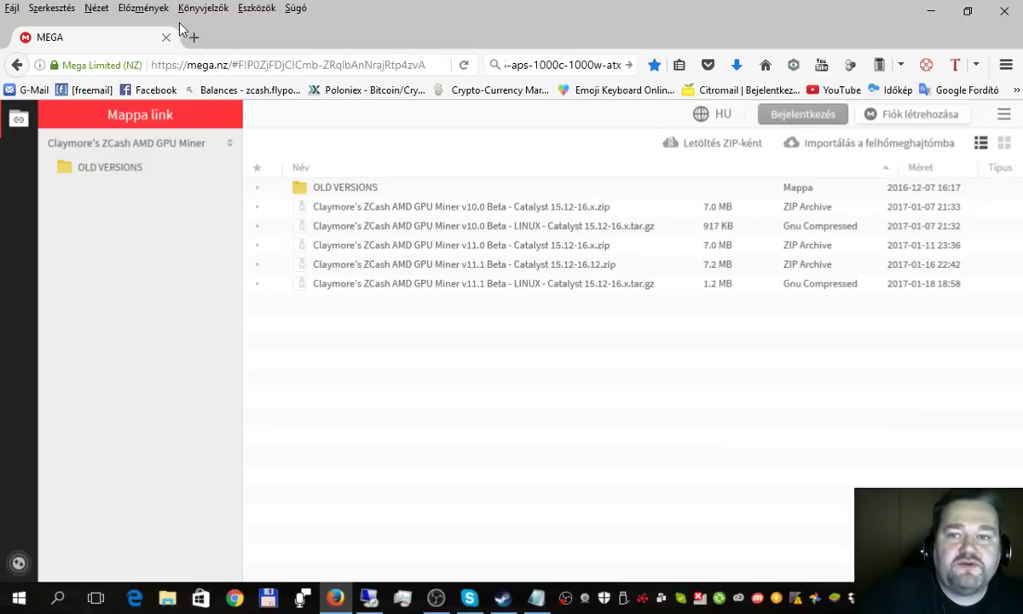
Download "Claymore's ZCash AMD GPU Miner v11.1 Beta - Catalyst 15.12-16.12.zip" and save it in the Letöltések folder.
double_click(371, 271)
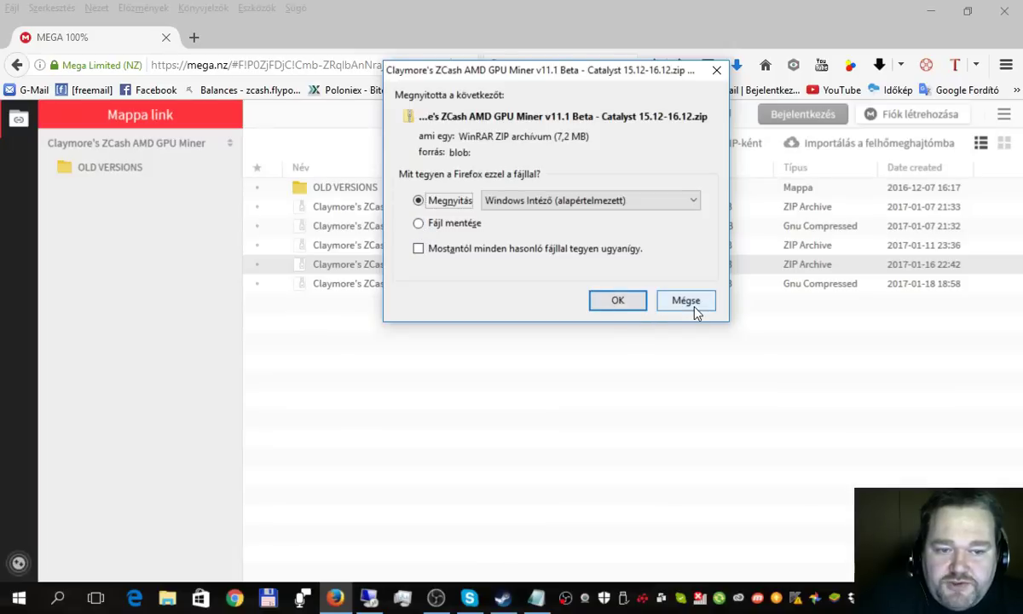
left_click(418, 223)
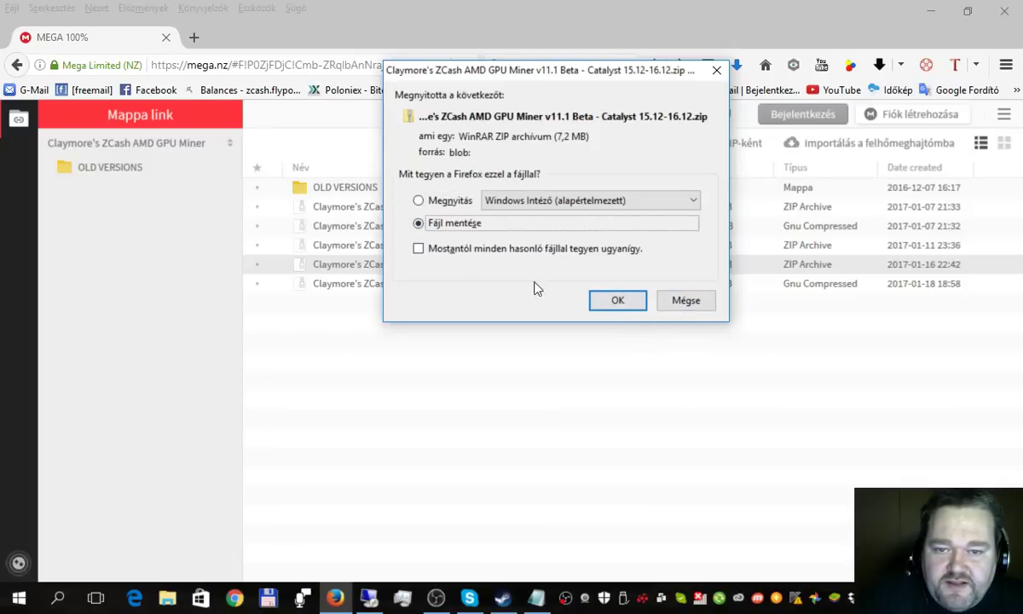
left_click(616, 301)
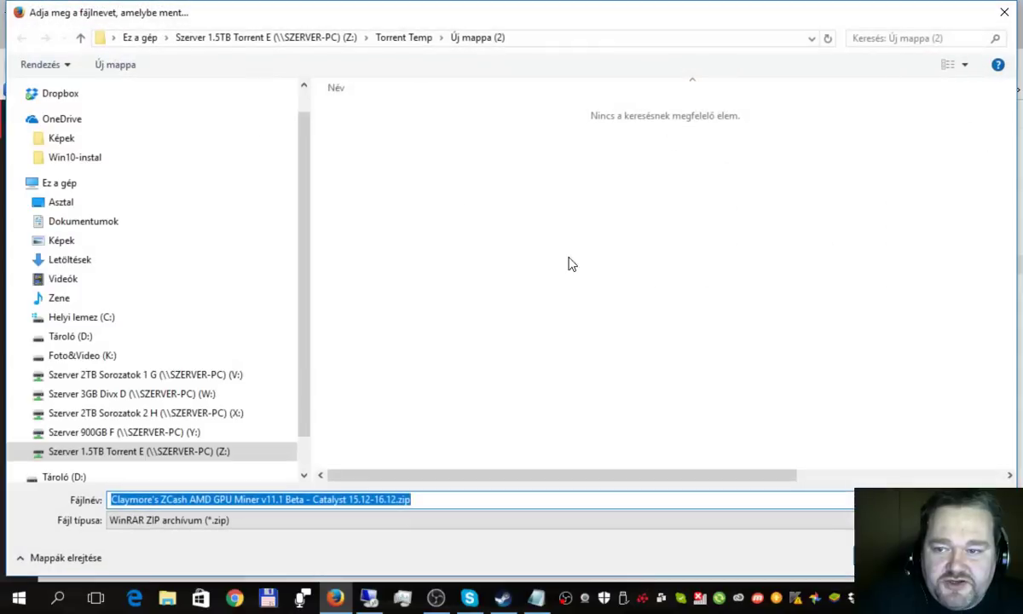
left_click(72, 260)
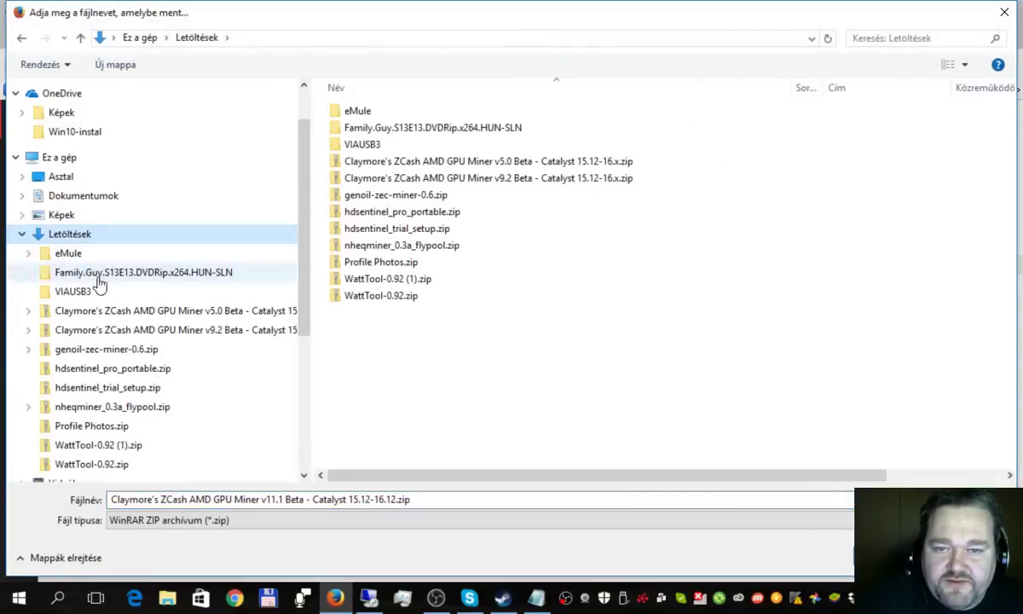
left_click(891, 557)
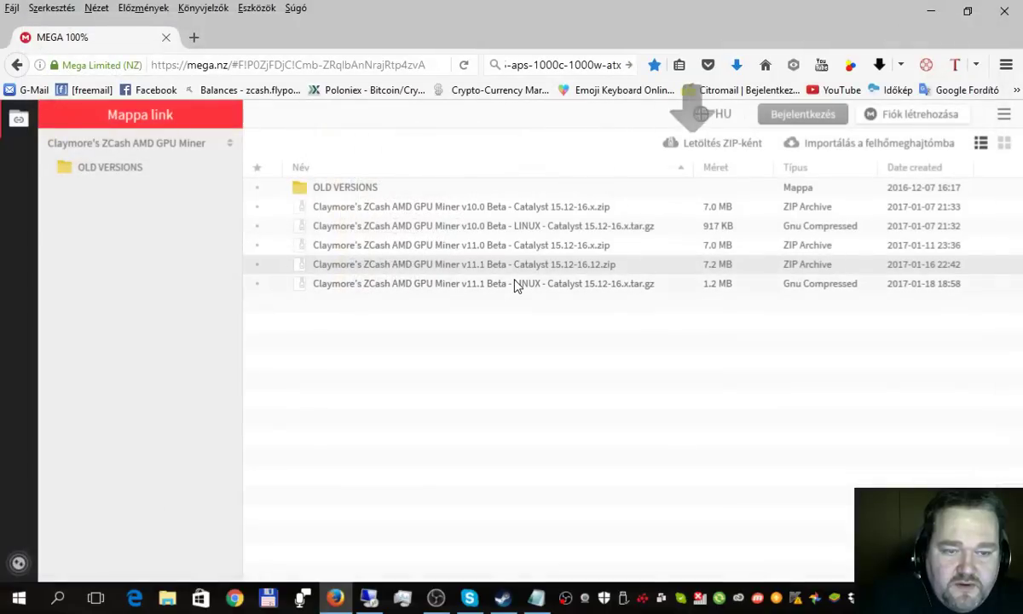
Open the downloaded v11.1 miner archive and copy the folder inside it.
left_click(738, 65)
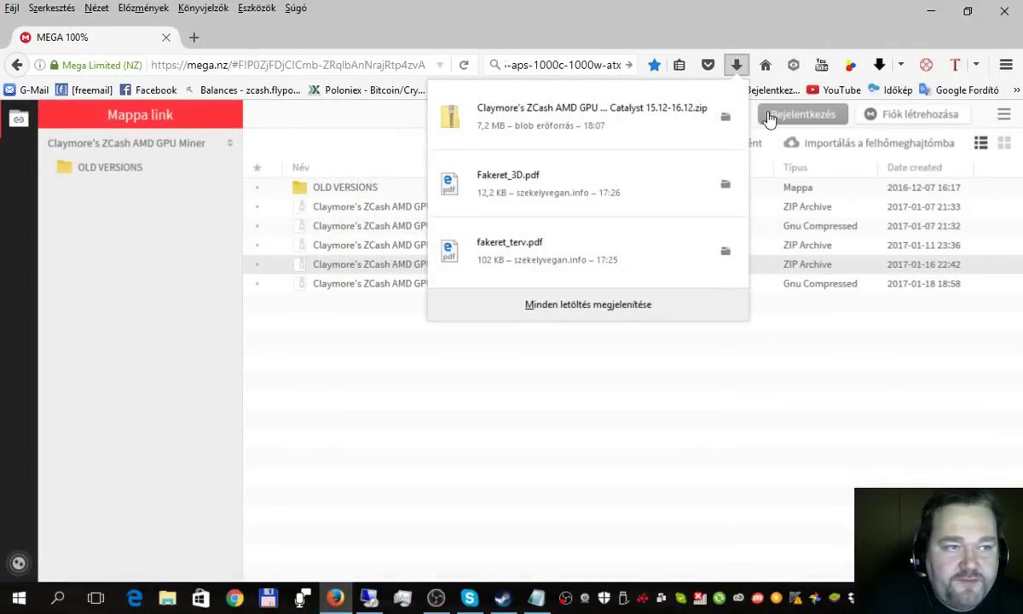
left_click(640, 115)
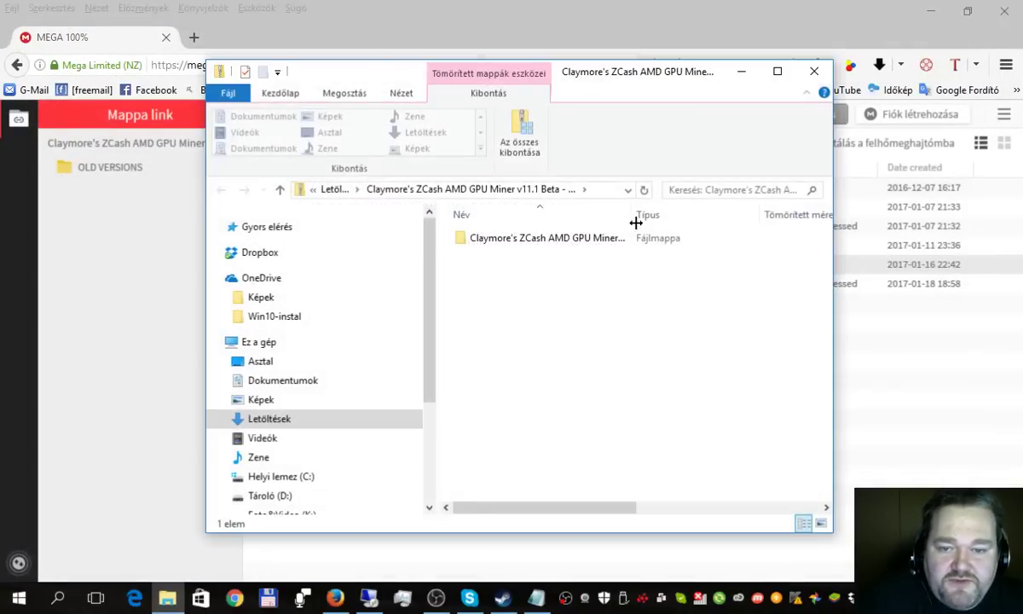
right_click(479, 248)
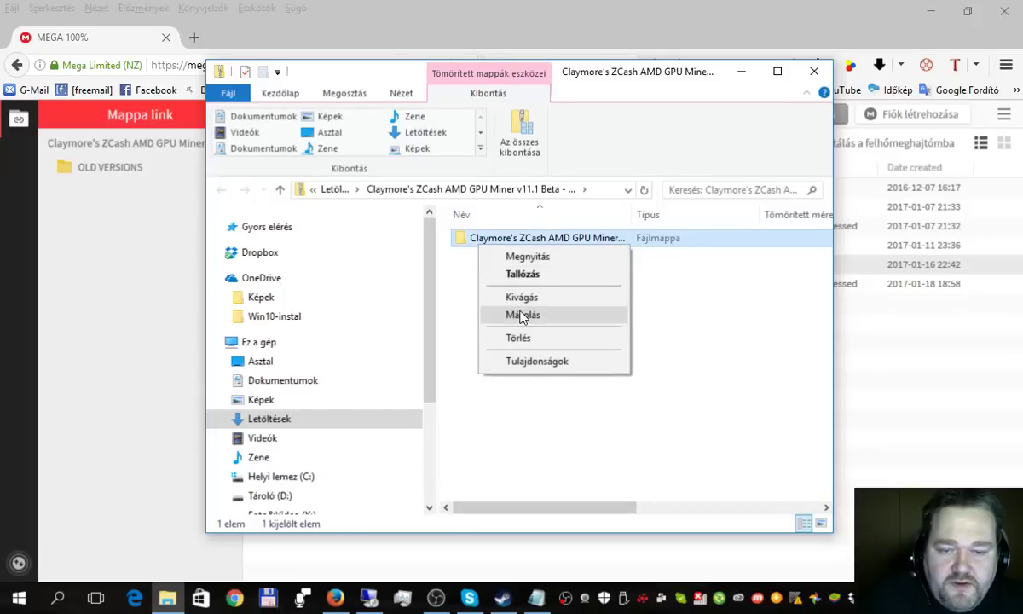
left_click(522, 316)
Create a folder named próba on the desktop (Asztal) and open it.
left_click(312, 189)
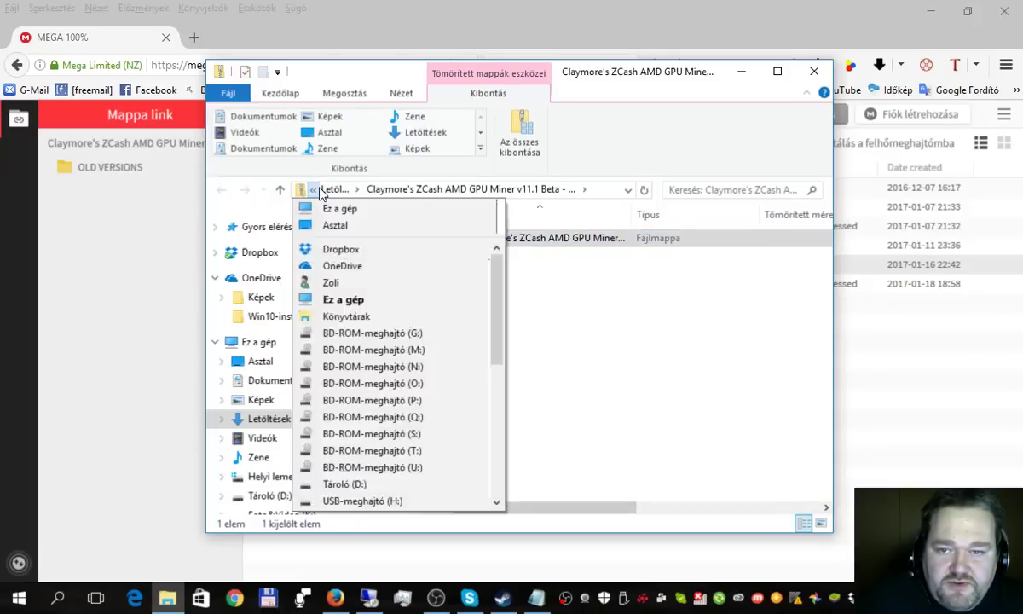
left_click(336, 191)
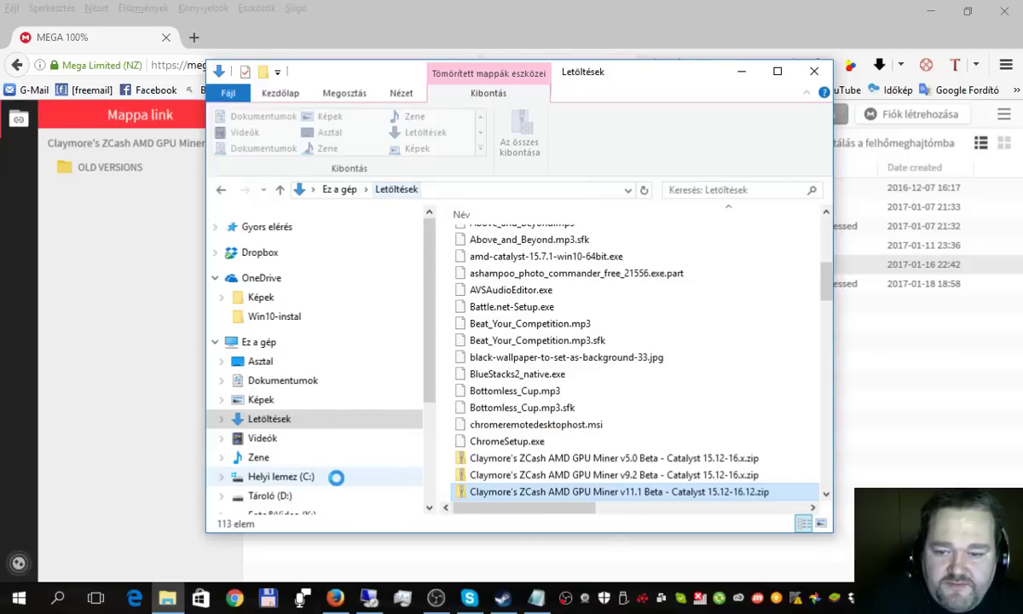
left_click(268, 366)
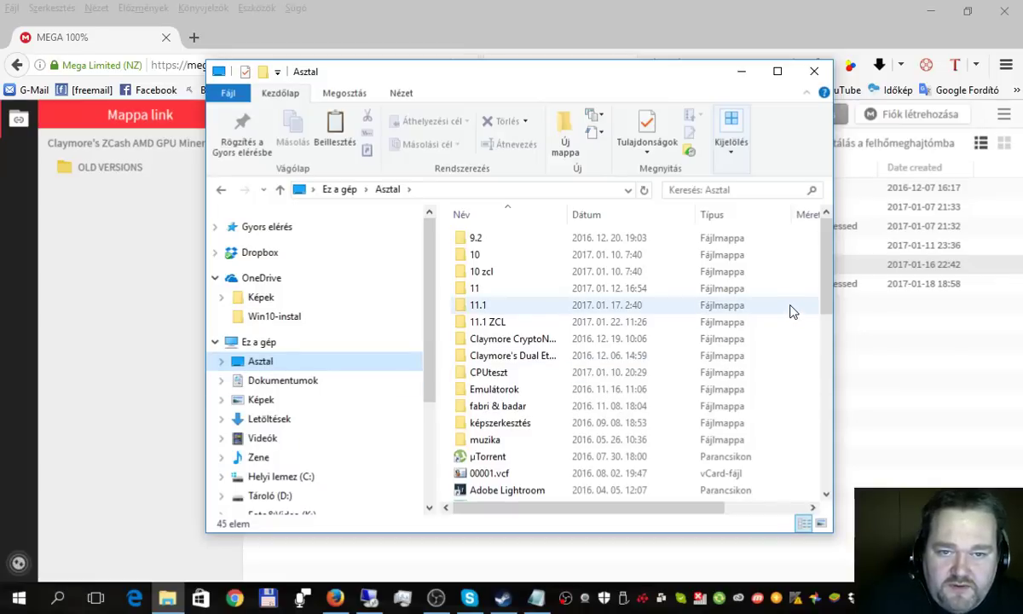
left_click(565, 134)
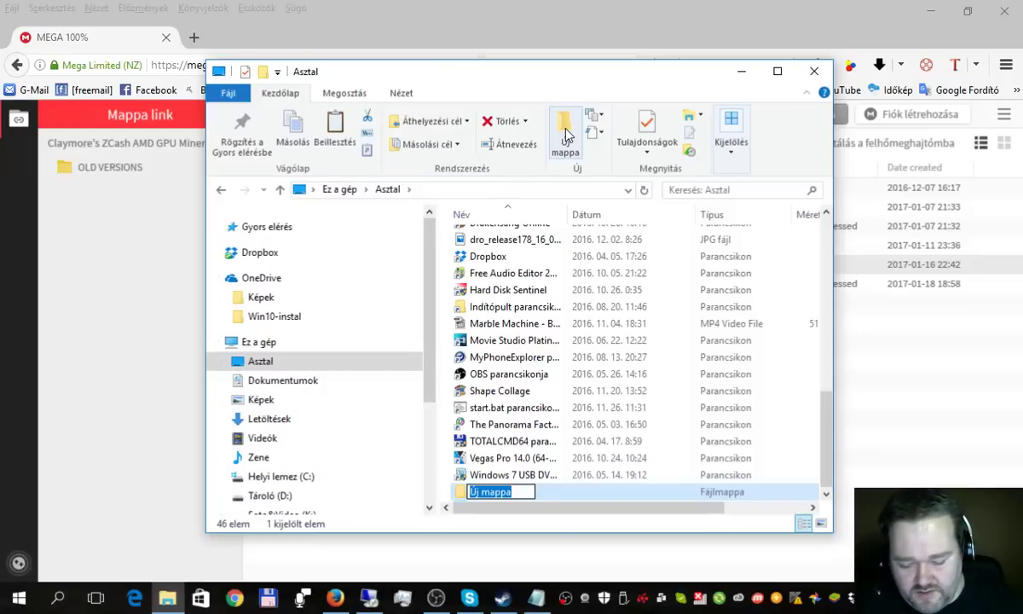
type("próba")
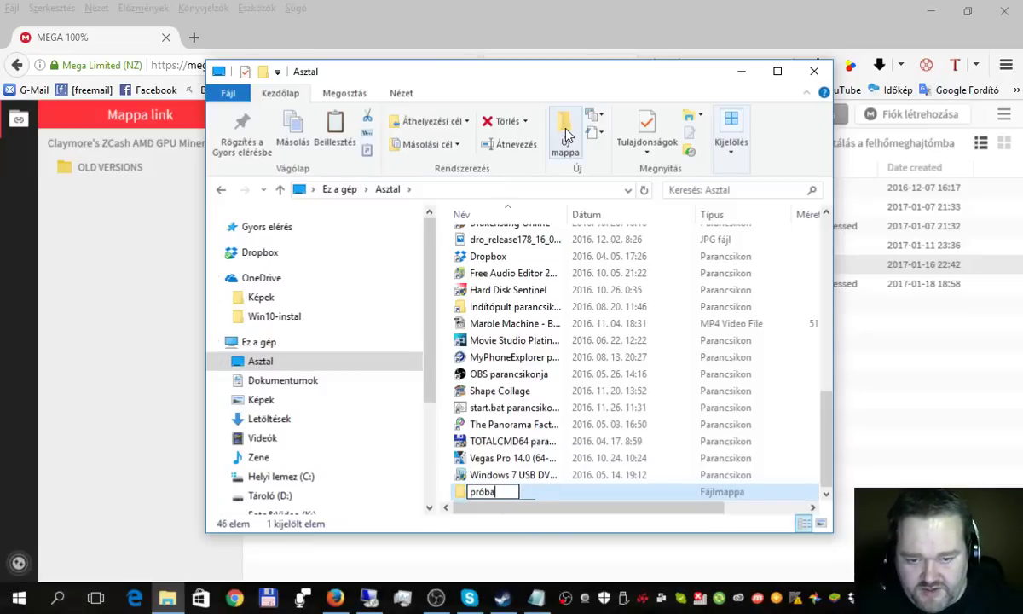
key("Return")
key("Return")
Paste the copied miner folder into próba and open the pasted folder.
right_click(509, 366)
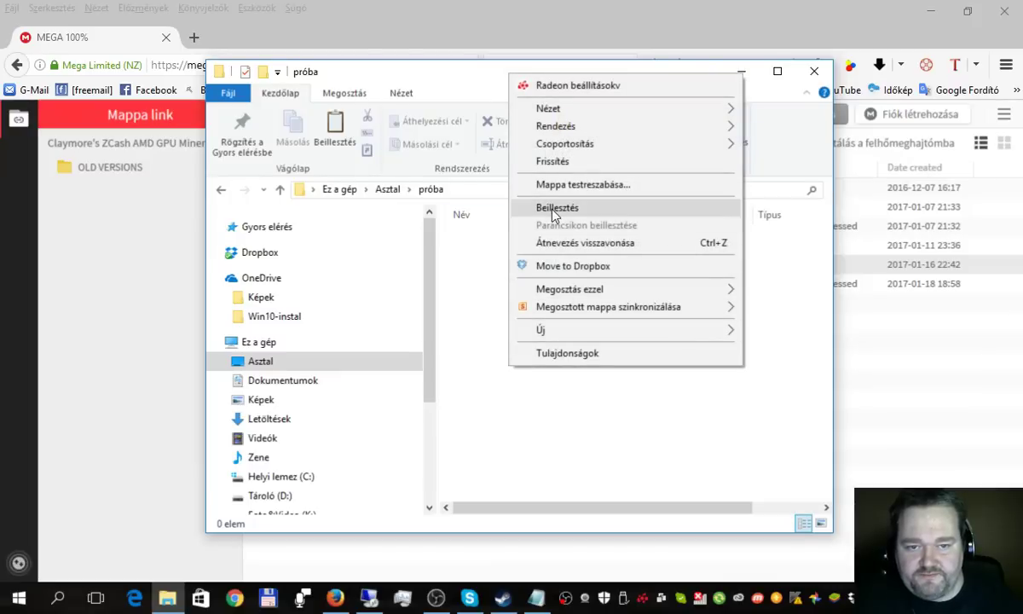
left_click(555, 208)
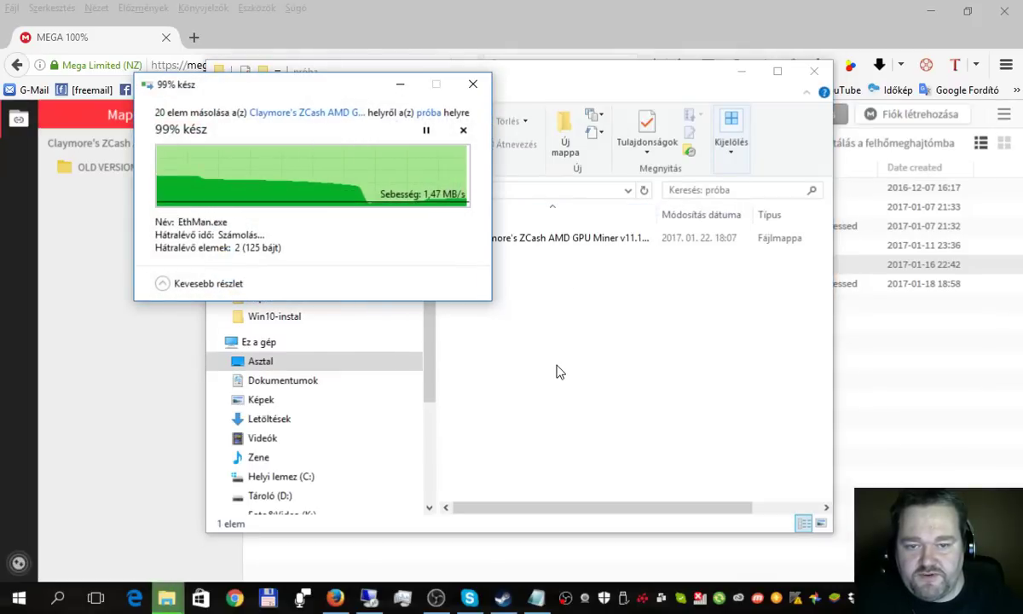
double_click(485, 244)
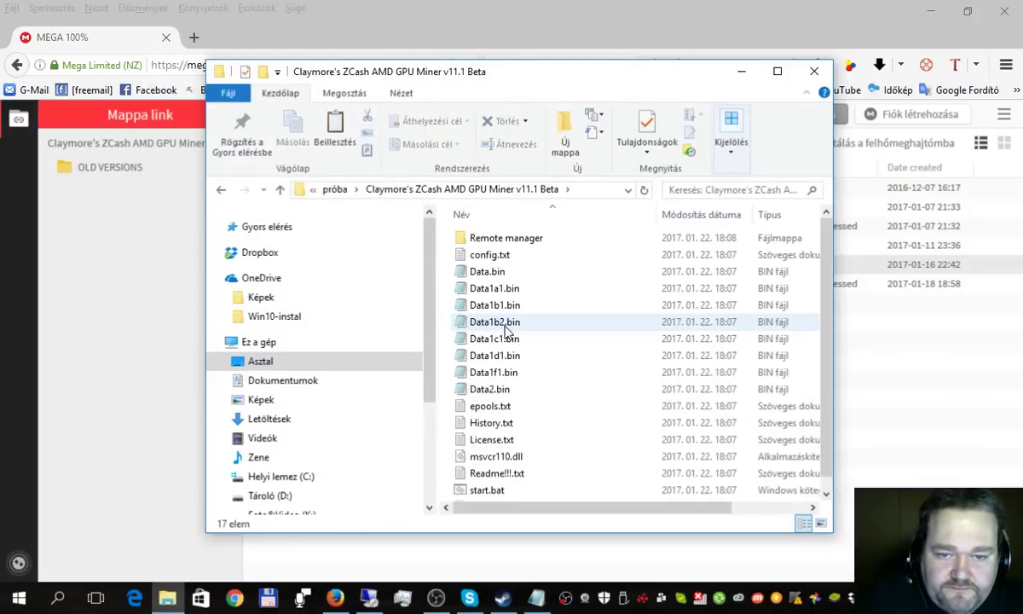
scroll(553, 300, "down", 1)
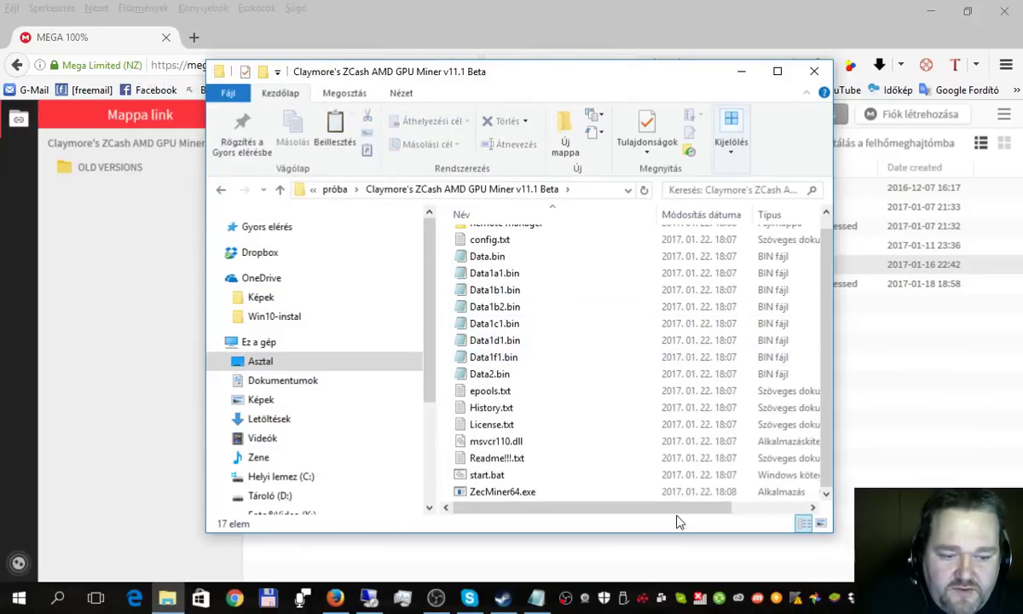
Maximize the miner folder window, open config.txt and place its Notepad window fully in view.
left_click(776, 71)
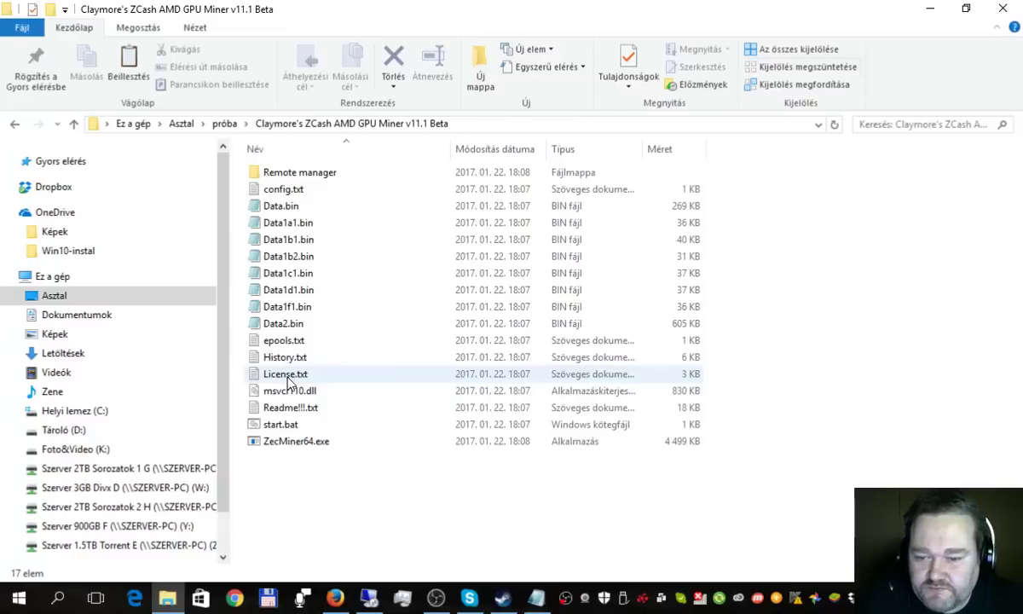
left_click_drag(756, 521, 251, 154)
left_click(384, 529)
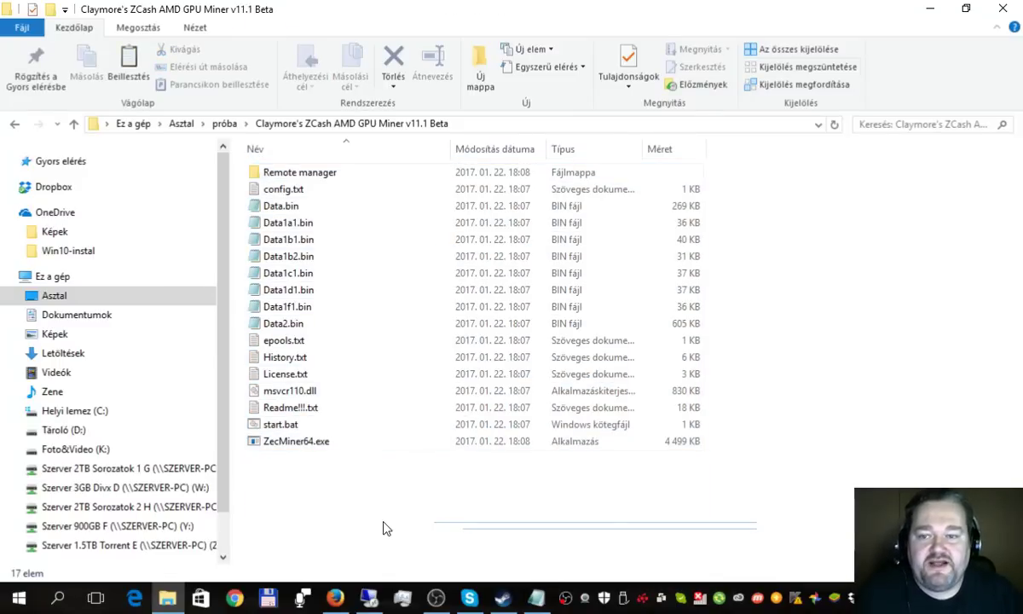
double_click(260, 195)
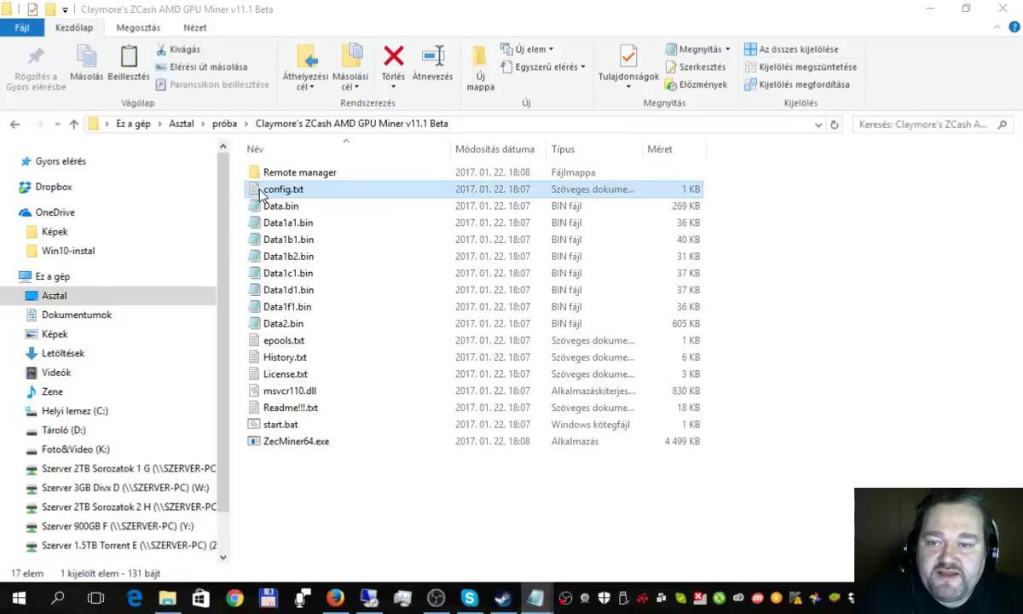
left_click_drag(896, 174, 520, 78)
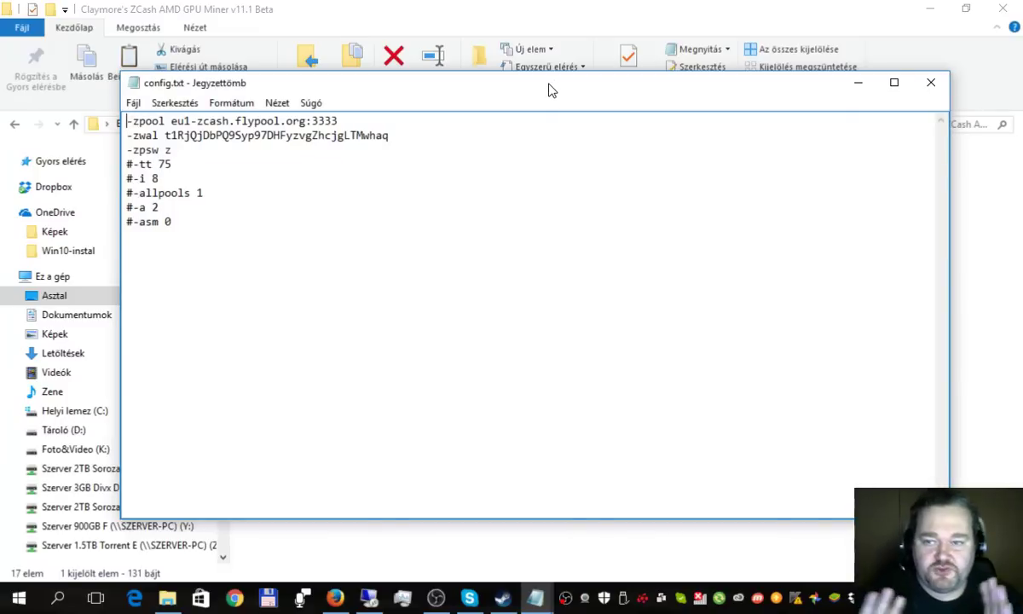
Switch to Firefox and go to the Poloniex exchange website.
left_click(334, 597)
left_click(207, 65)
type("poloni")
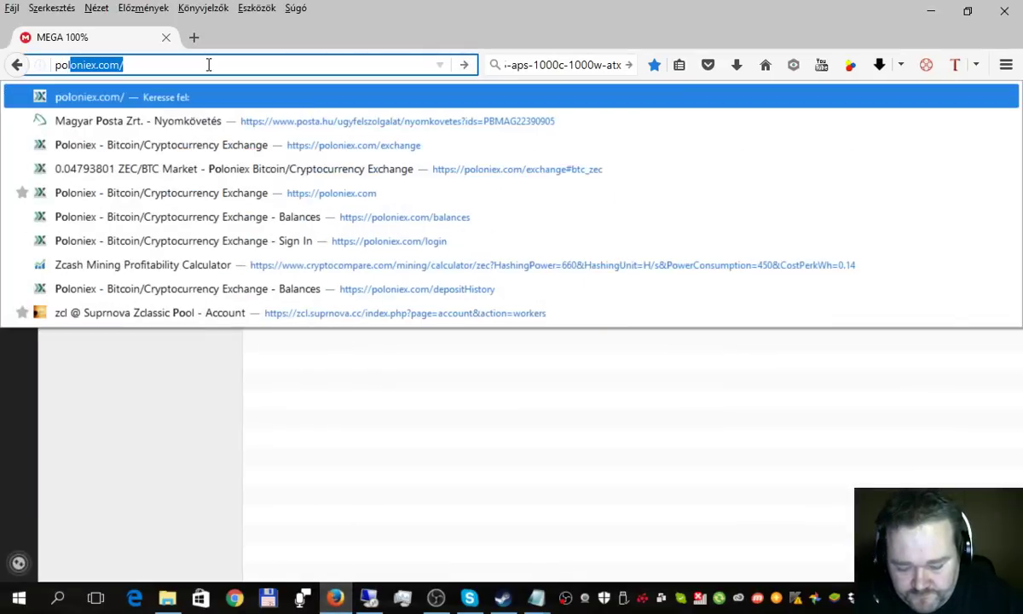
type("ex")
key("Return")
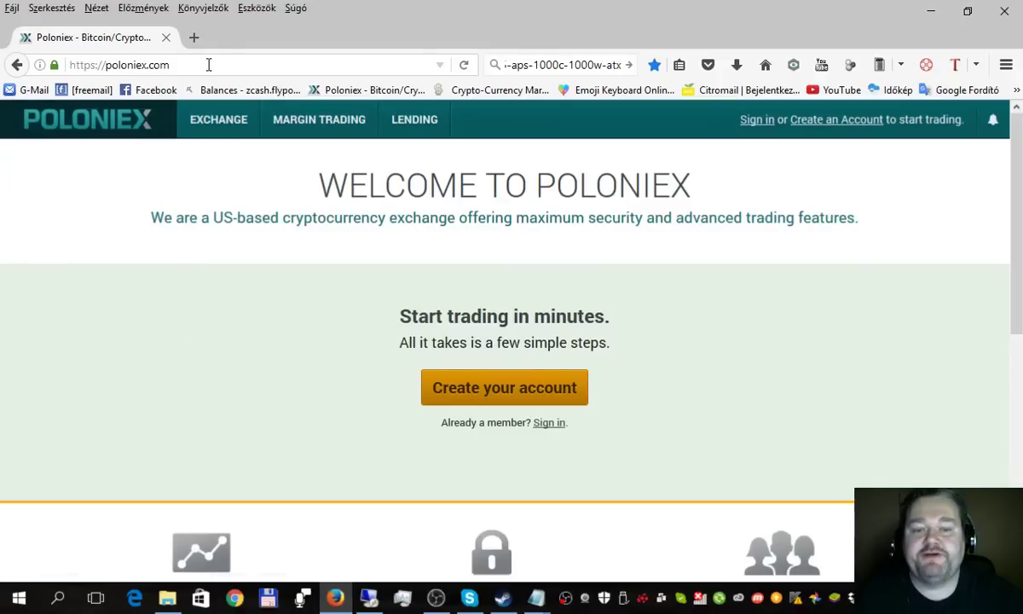
Sign in to the exchange with the prefilled credentials and show the USDT markets.
left_click(748, 126)
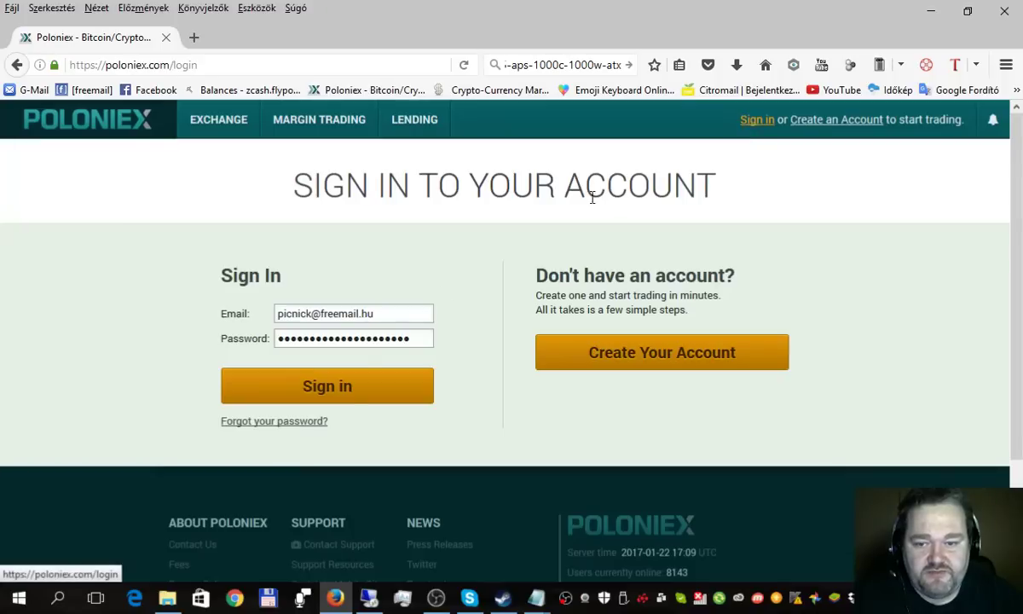
left_click(336, 402)
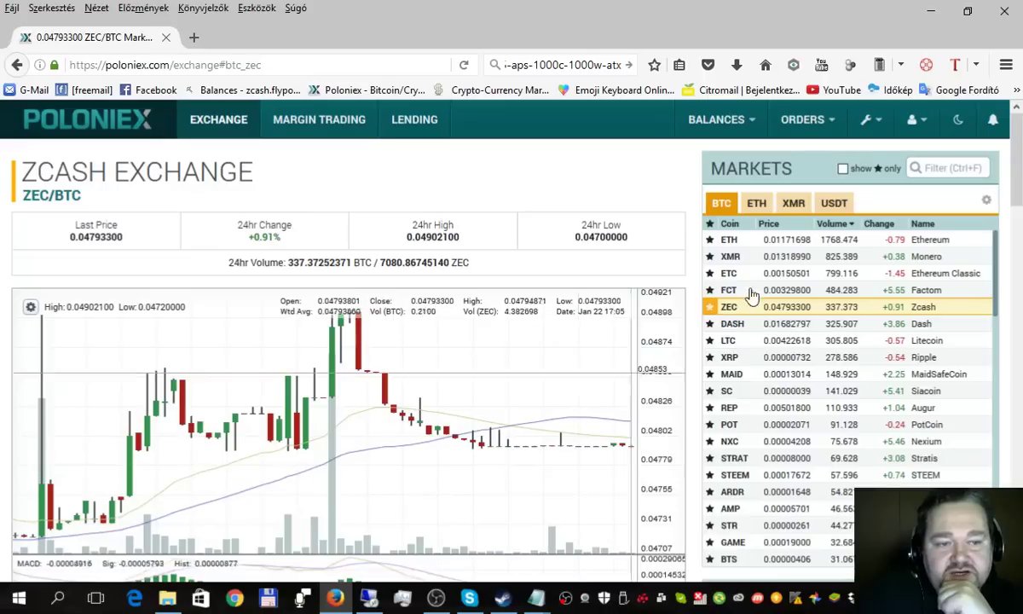
left_click(836, 205)
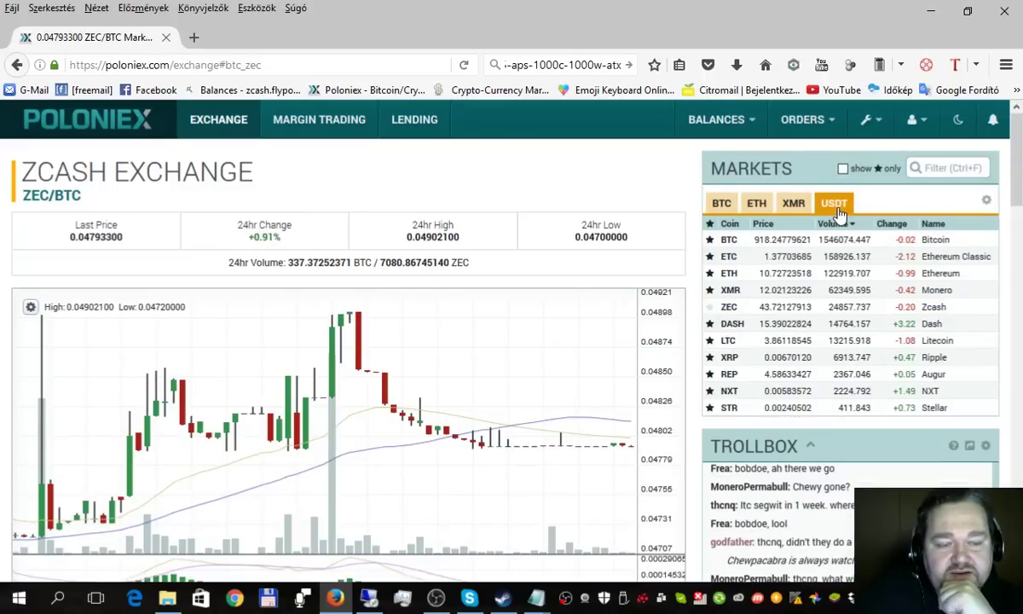
Compare the Zcash prices across the BTC, ETH, XMR and USDT markets, opening the ZEC/XMR market along the way.
left_click(722, 207)
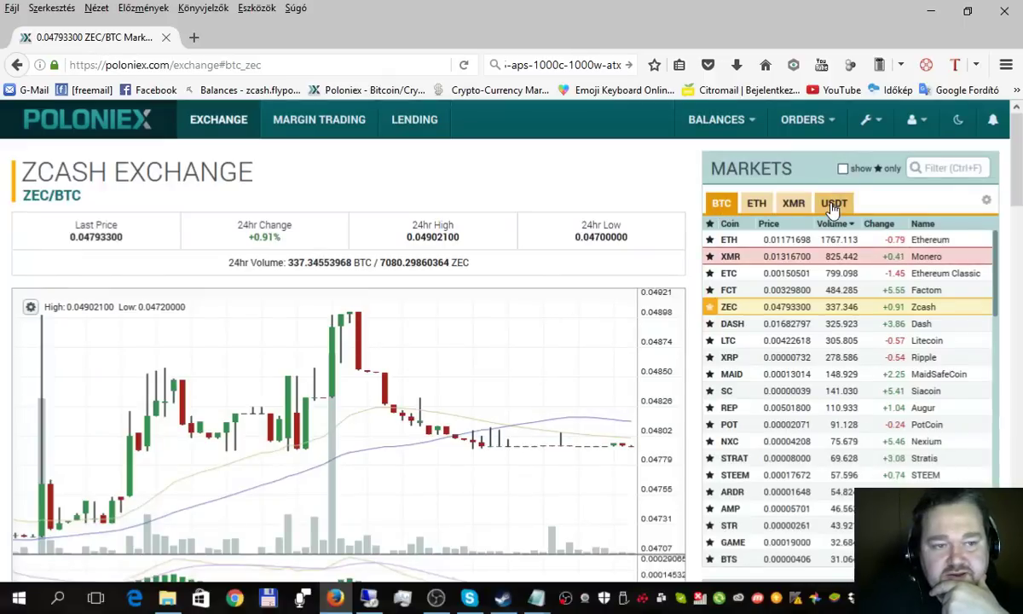
left_click(833, 205)
left_click(720, 204)
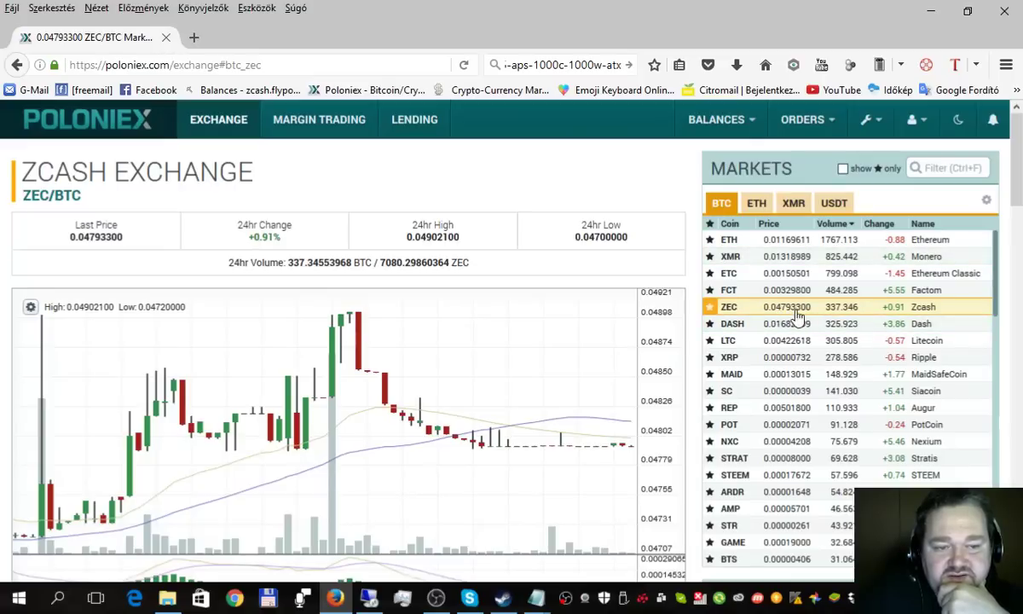
left_click(755, 203)
left_click(795, 205)
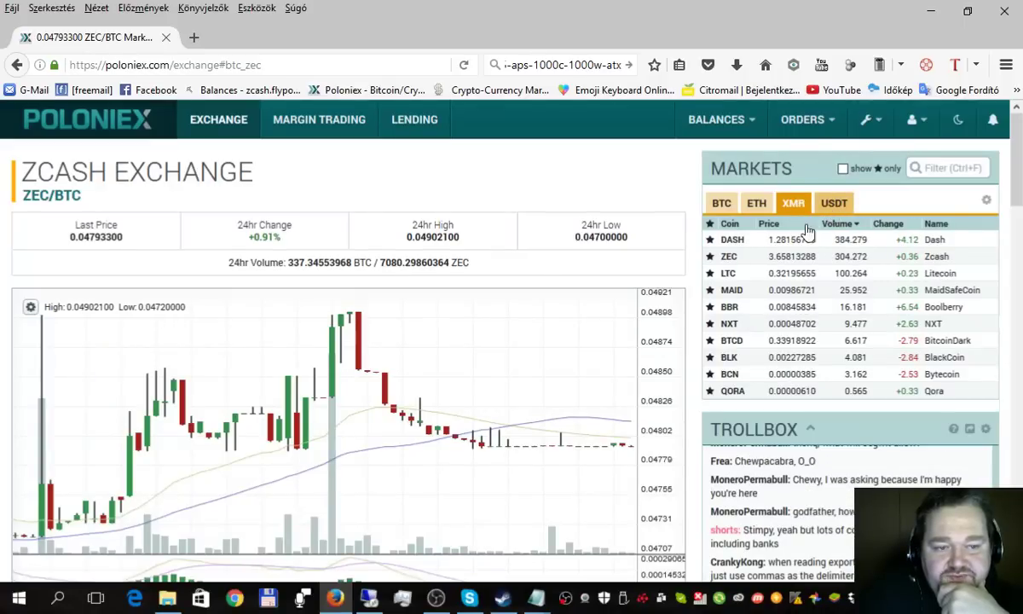
left_click(729, 259)
left_click(757, 204)
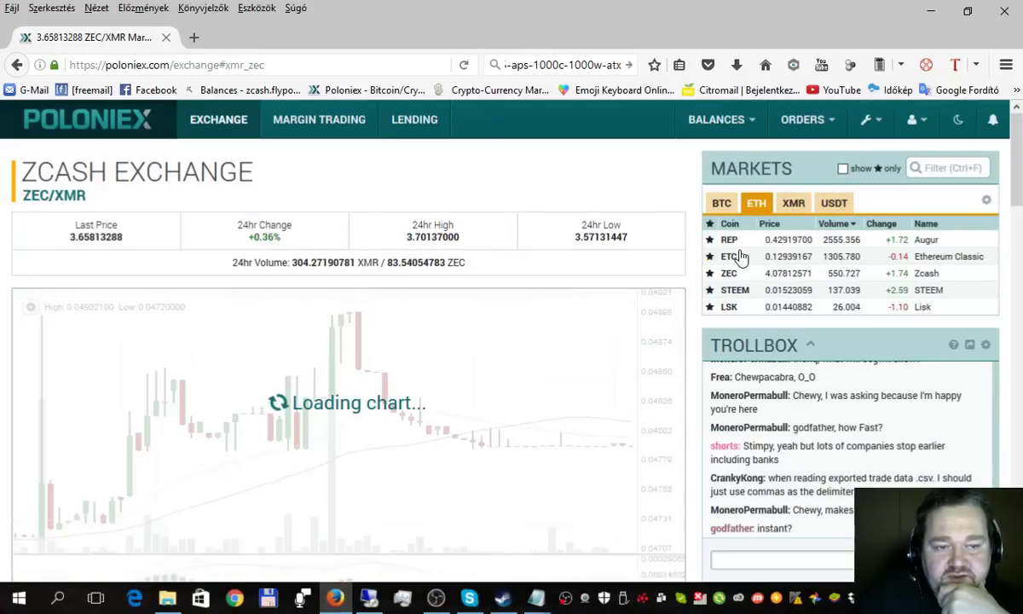
left_click(831, 205)
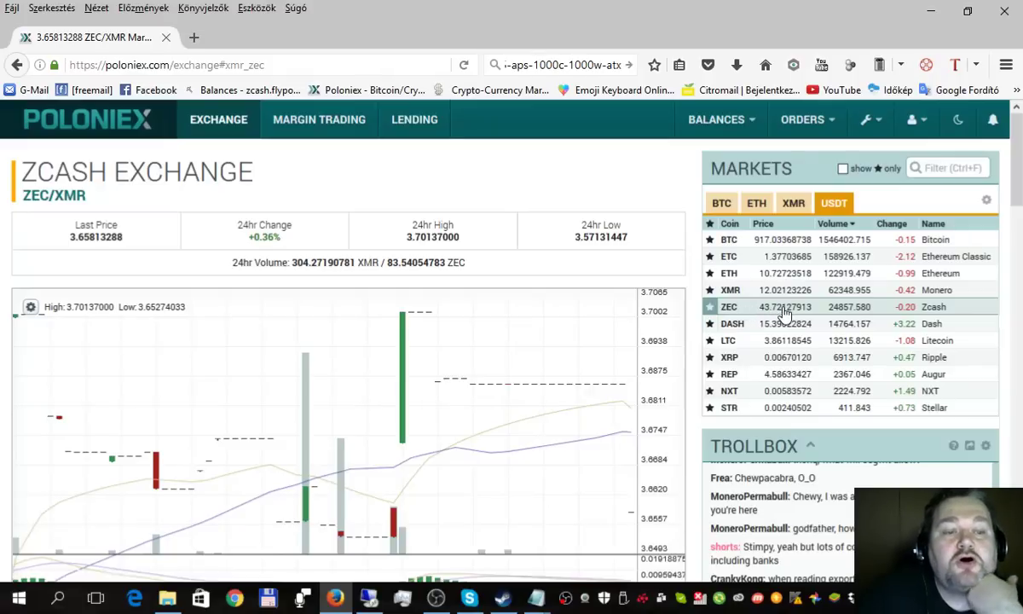
Open the BTC/USDT market, examine its price chart, and compare the BTC and USDT coin lists.
left_click(759, 246)
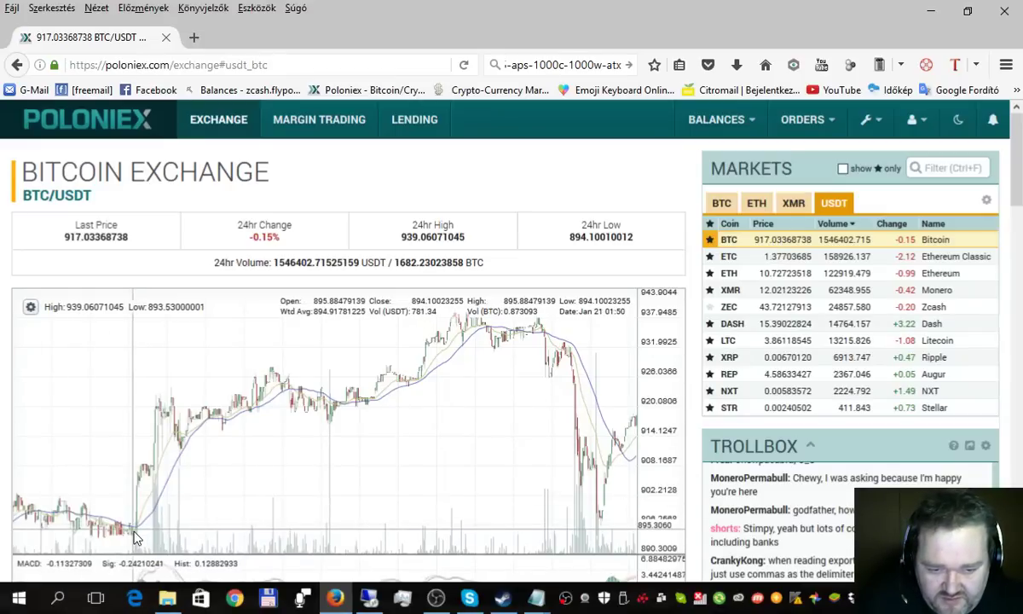
scroll(134, 538, "down", 2)
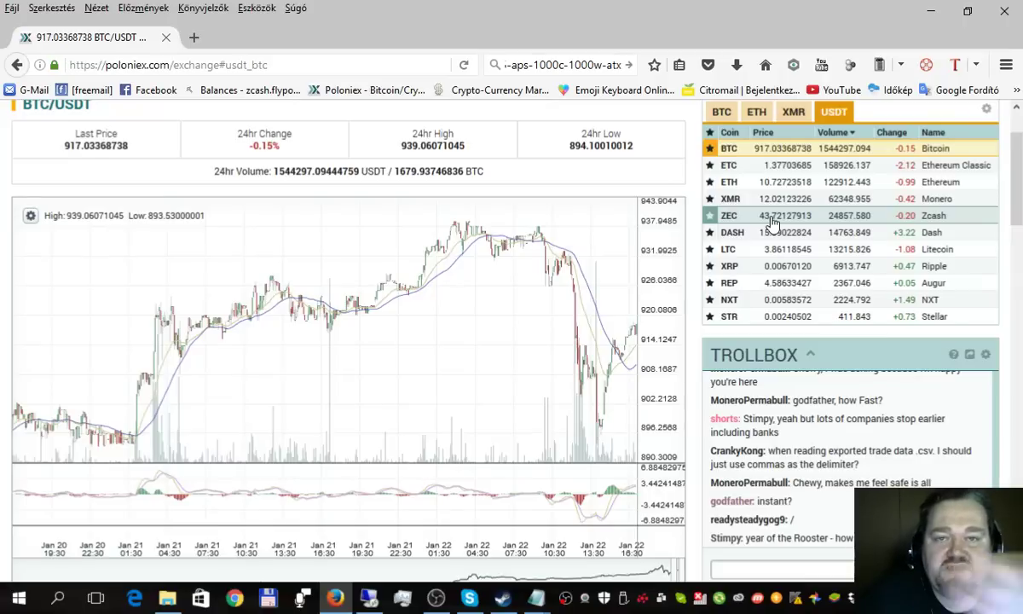
left_click(721, 114)
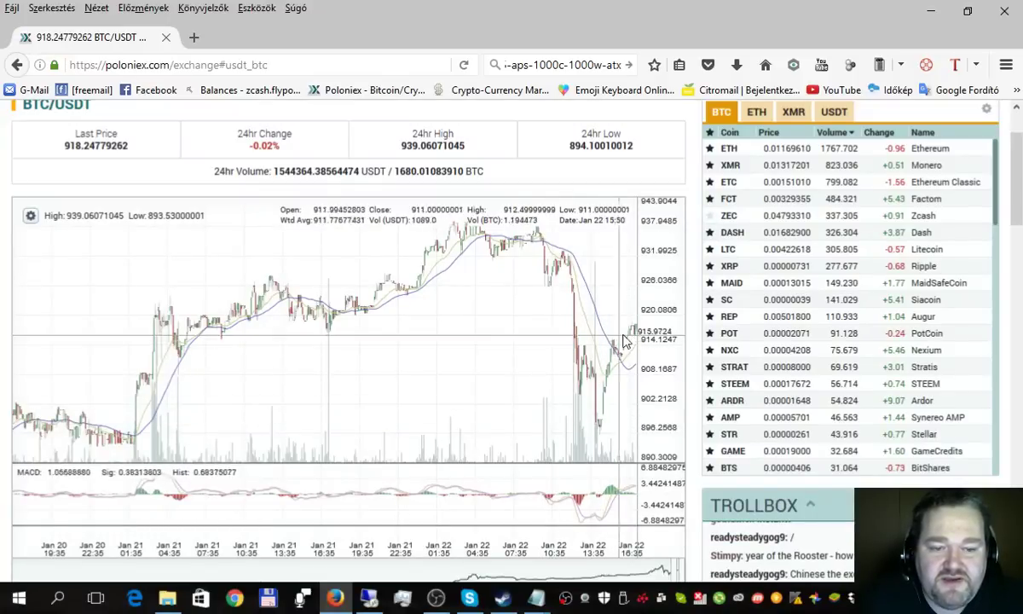
left_click(834, 112)
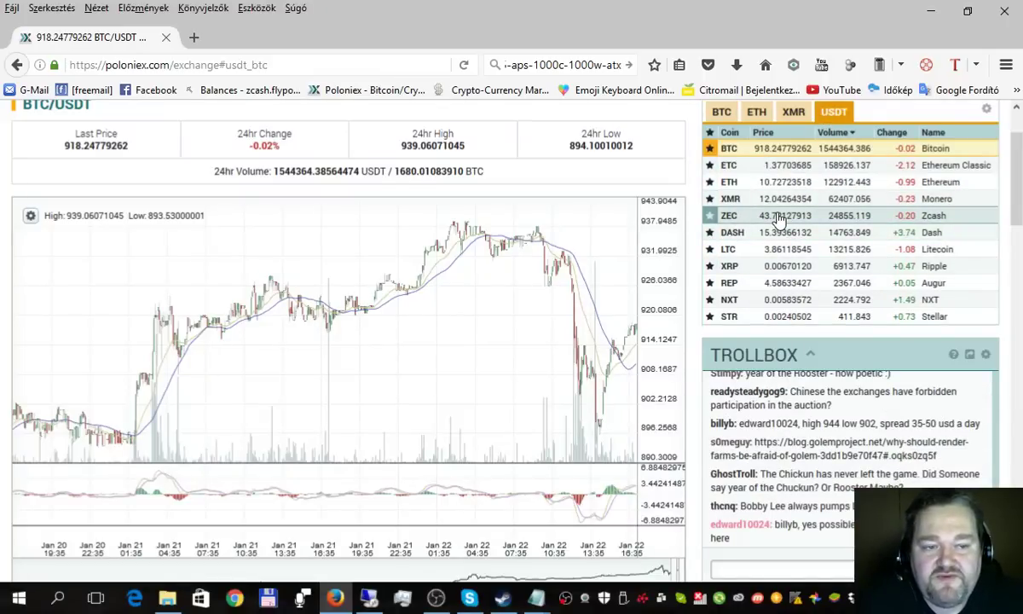
Open the ZEC/USDT market and examine its price chart over 2-day and 4-day ranges.
left_click(754, 216)
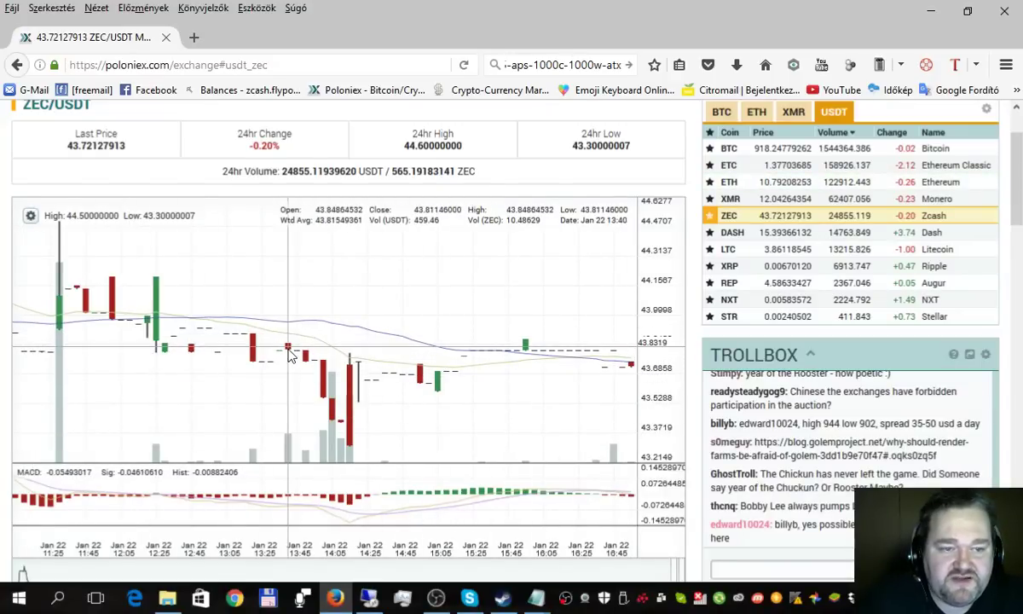
scroll(98, 422, "down", 5)
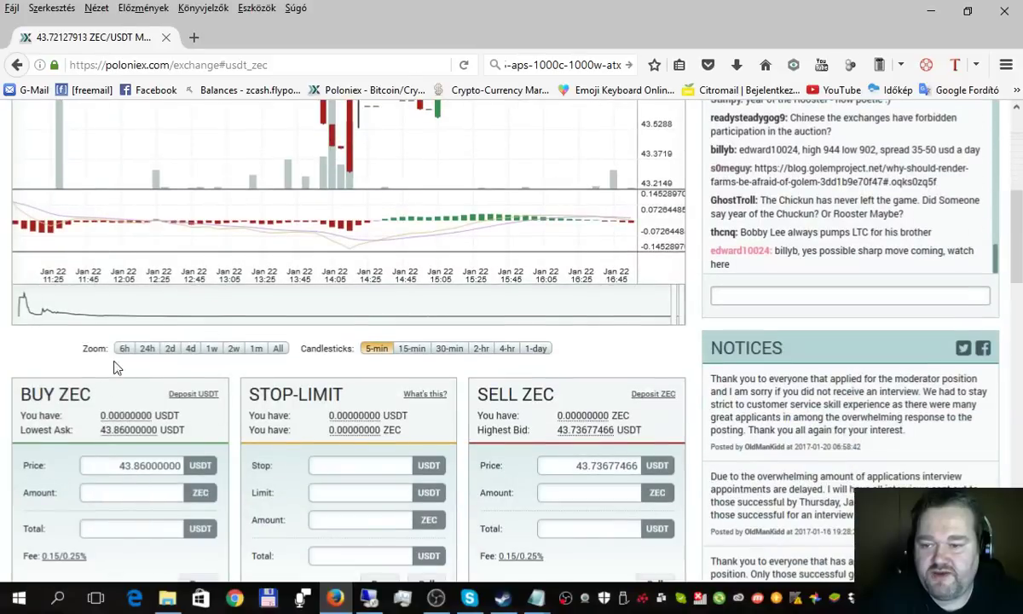
left_click(169, 349)
scroll(168, 354, "up", 5)
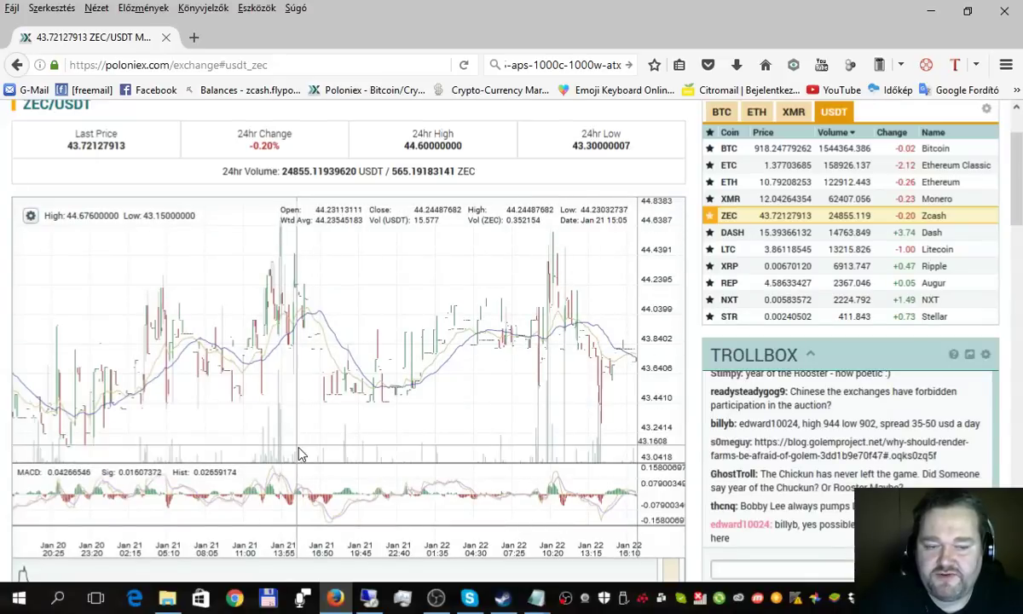
scroll(298, 453, "down", 3)
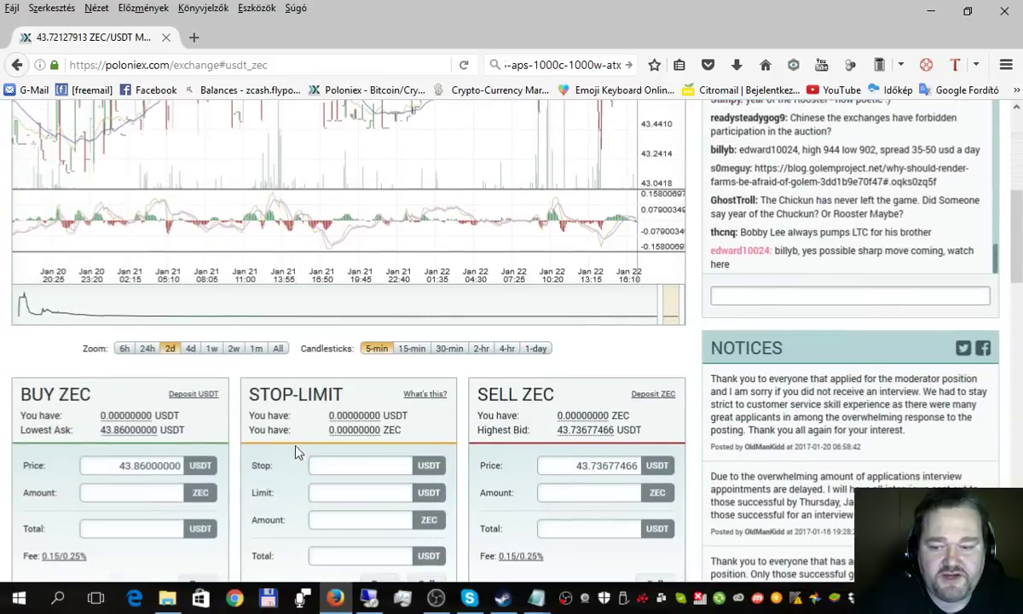
left_click(190, 348)
scroll(191, 354, "up", 3)
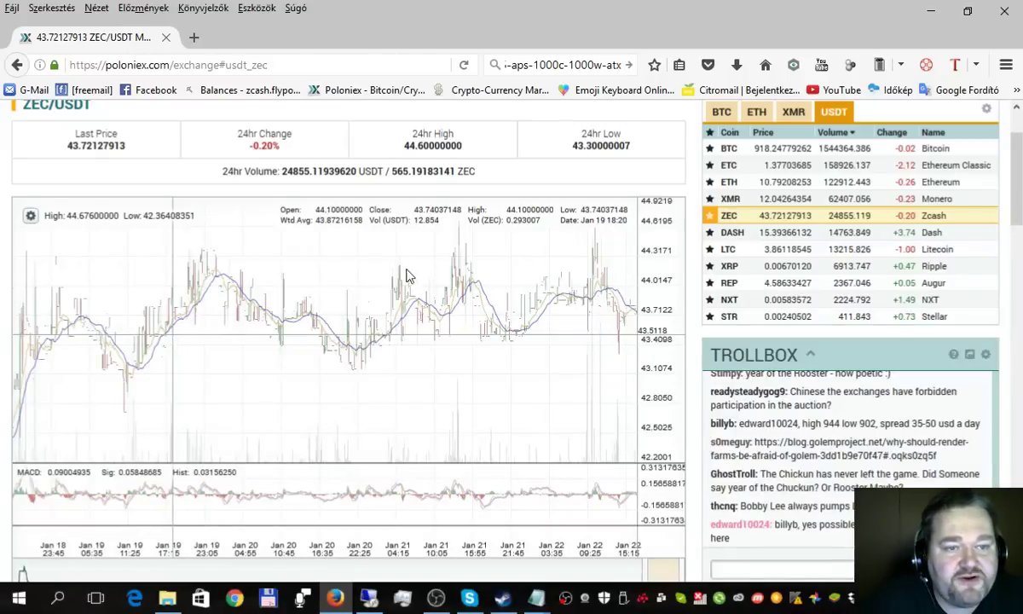
Look over the BTC and USDT market prices and the ZEC buy and sell forms below the chart.
left_click(722, 114)
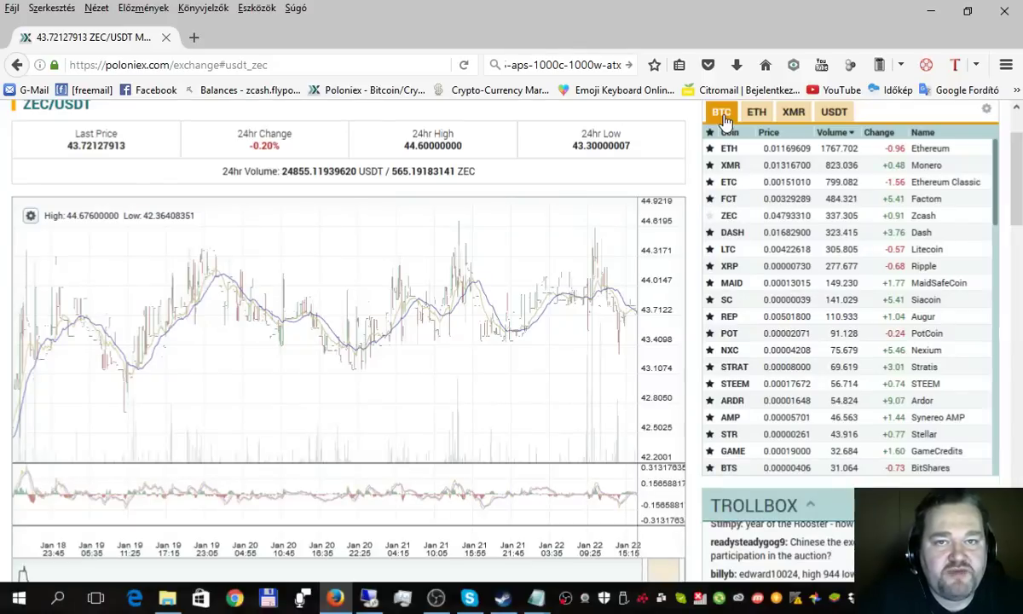
left_click(835, 114)
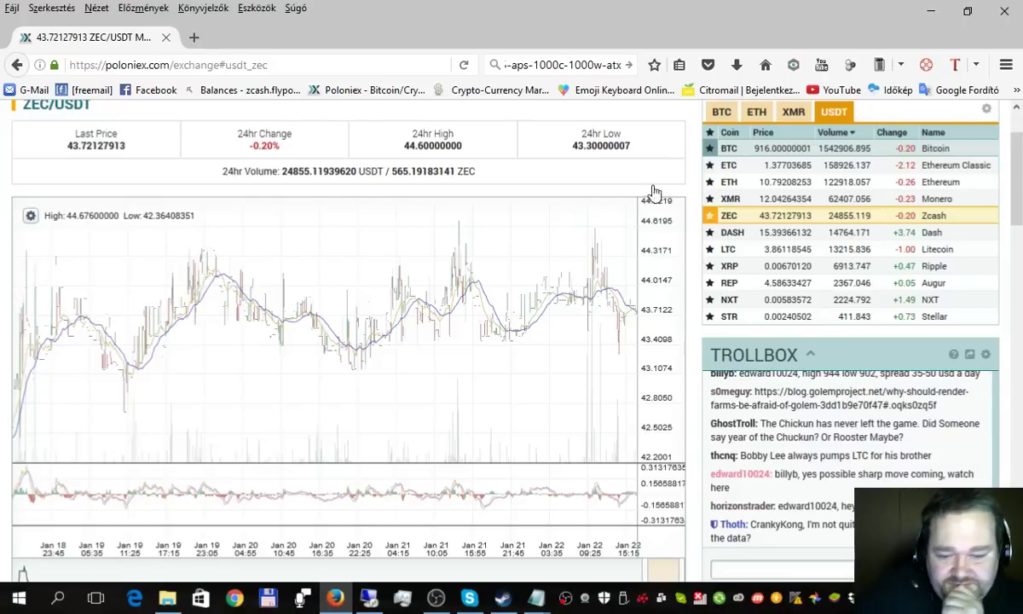
scroll(357, 269, "down", 10)
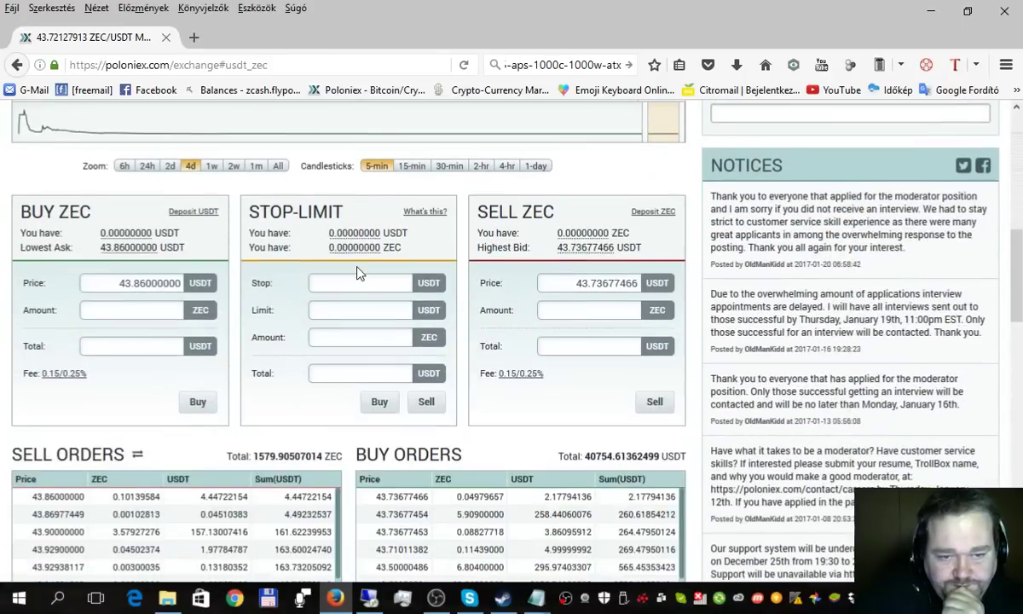
scroll(357, 271, "up", 10)
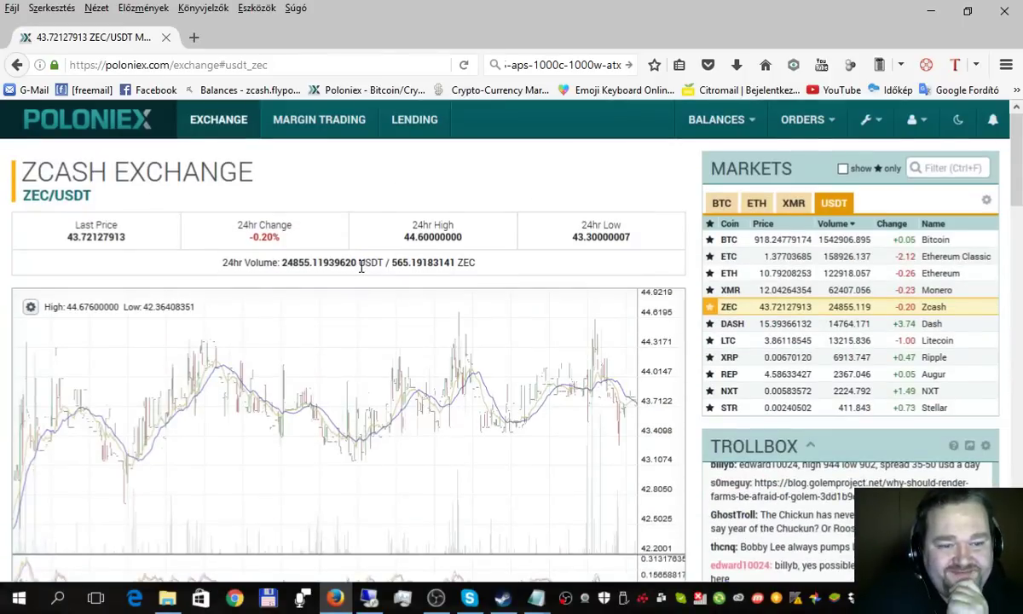
Open the Deposits & Withdrawals page and list all coins, including those with zero balances.
mouse_move(712, 123)
left_click(681, 199)
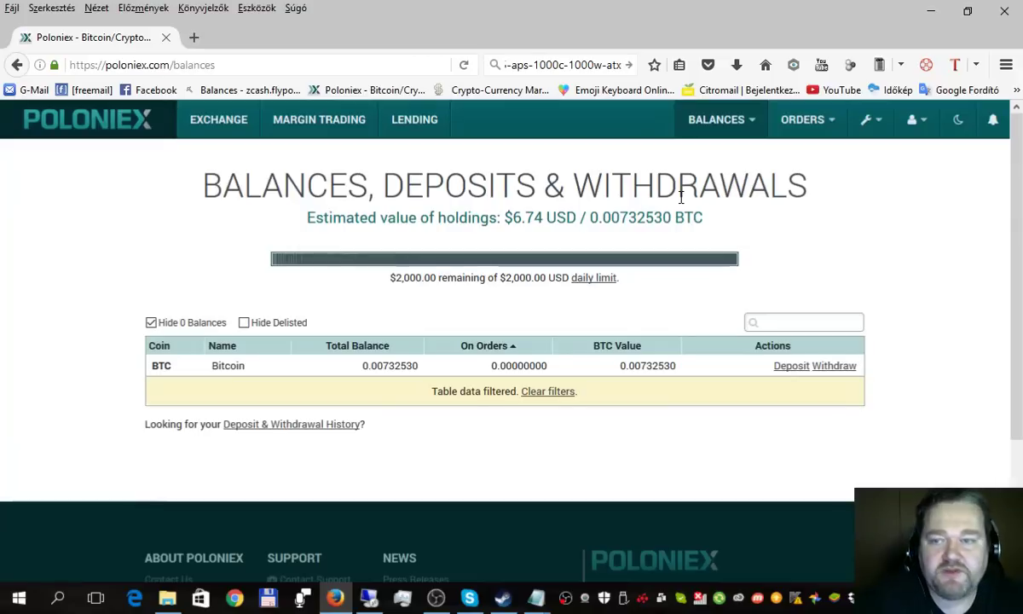
mouse_move(727, 126)
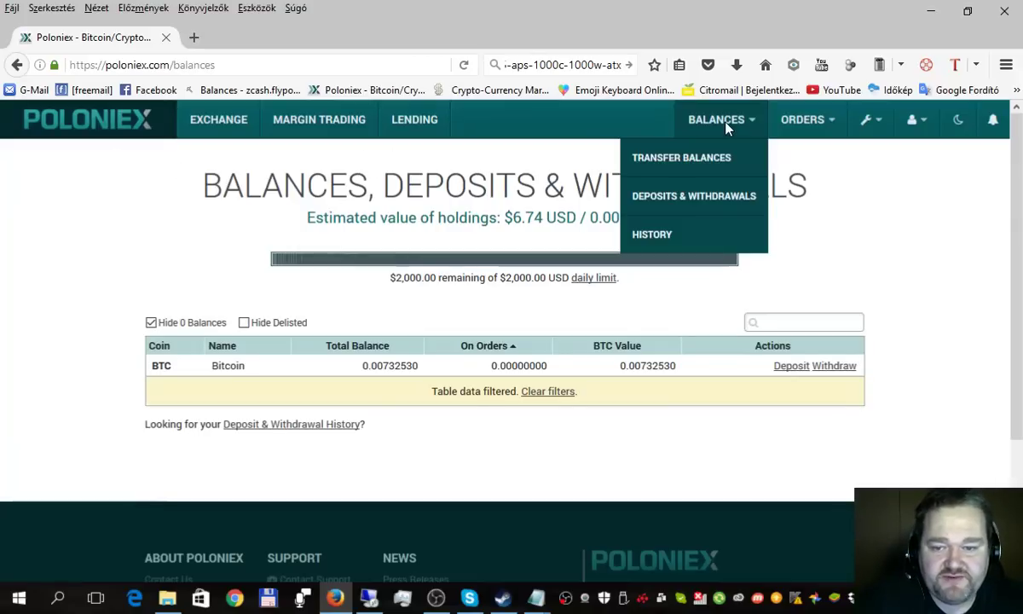
left_click(151, 322)
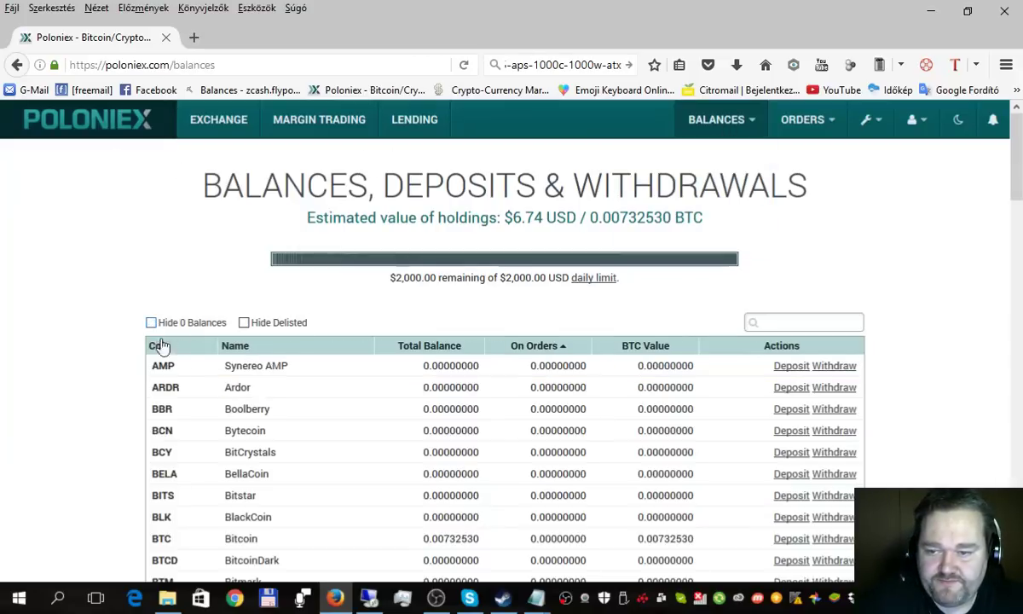
Show the Zcash deposit address in the balances list and copy it.
scroll(153, 333, "down", 20)
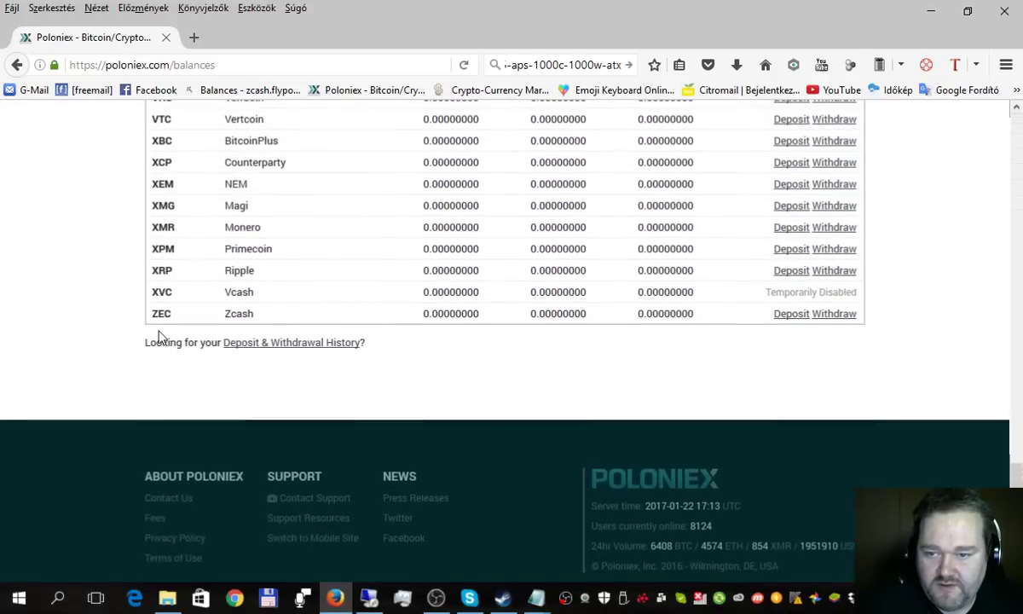
left_click(790, 315)
left_click_drag(639, 388, 365, 397)
key("ctrl+c")
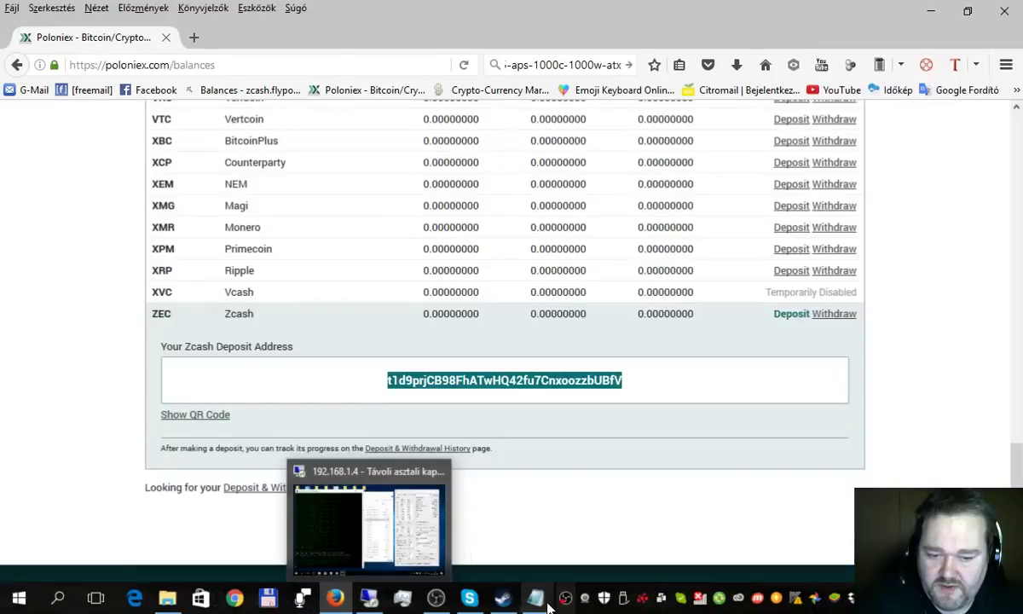
Replace the -zwal wallet address in config.txt with the copied deposit address, followed by a dot and the worker name.
mouse_move(533, 601)
left_click(567, 564)
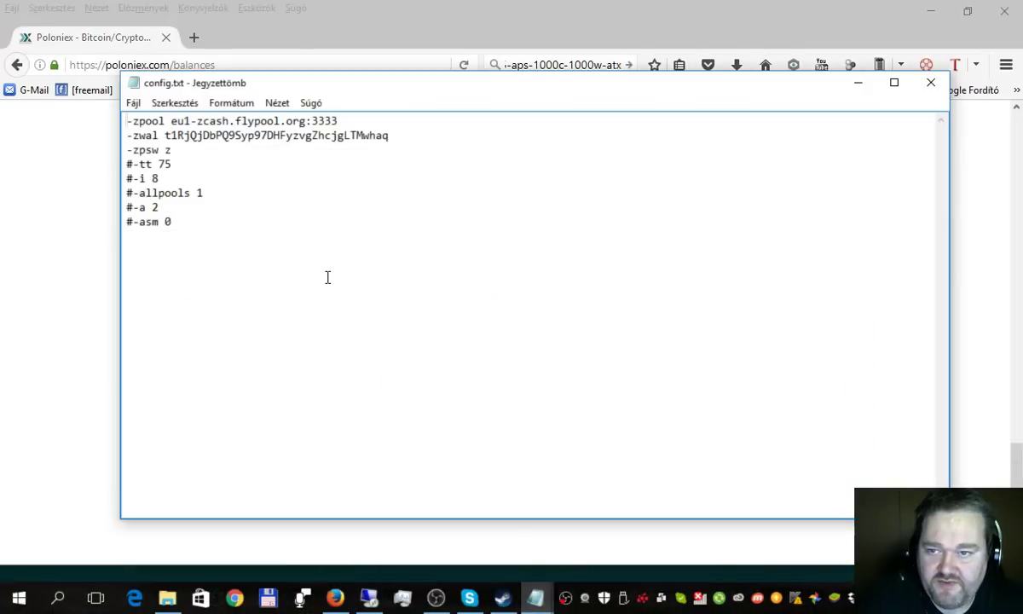
left_click_drag(165, 134, 392, 137)
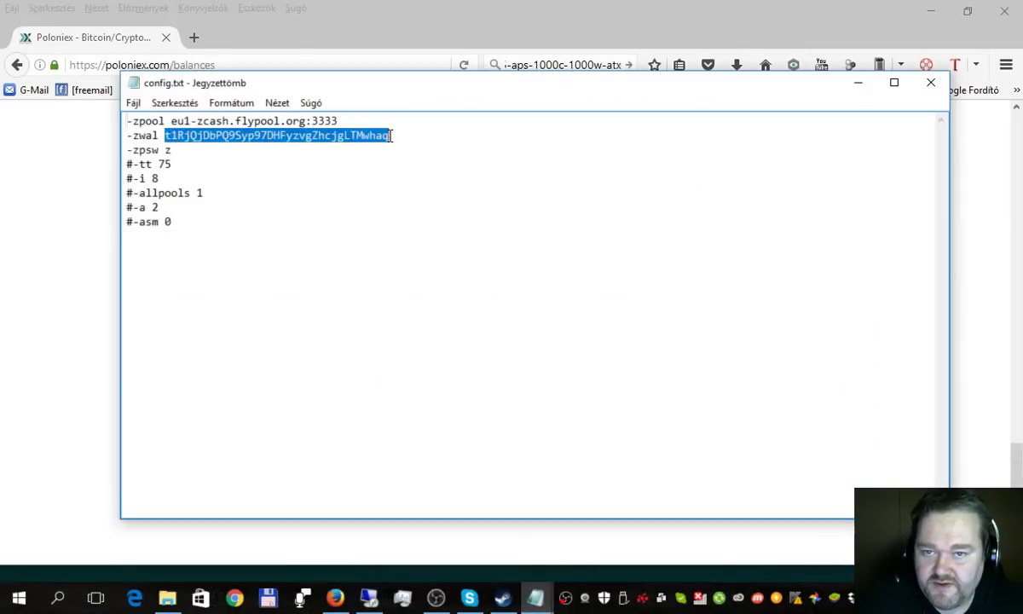
key("ctrl+v")
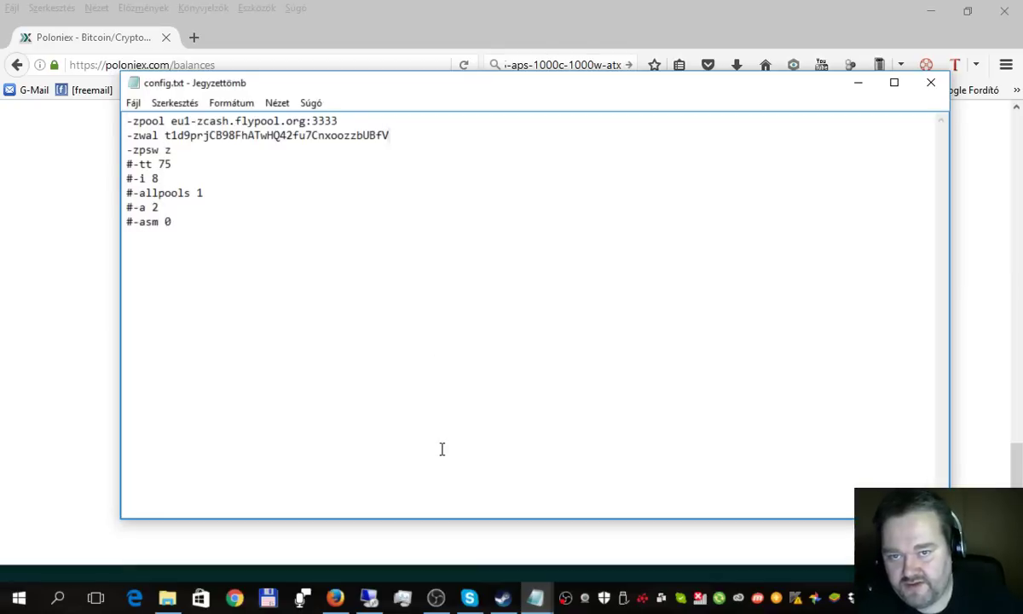
type(".")
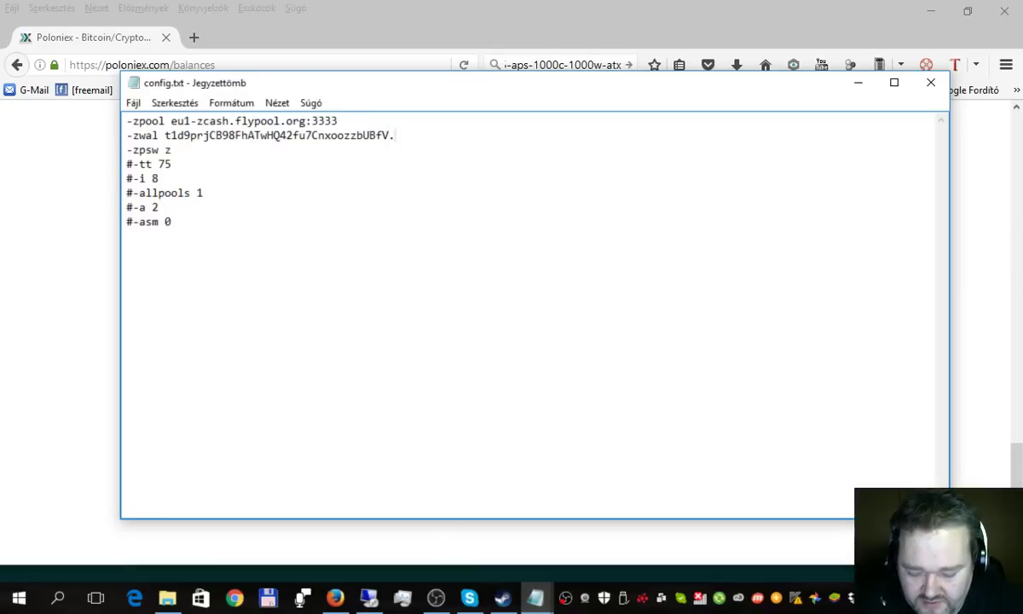
type("fagyizoli")
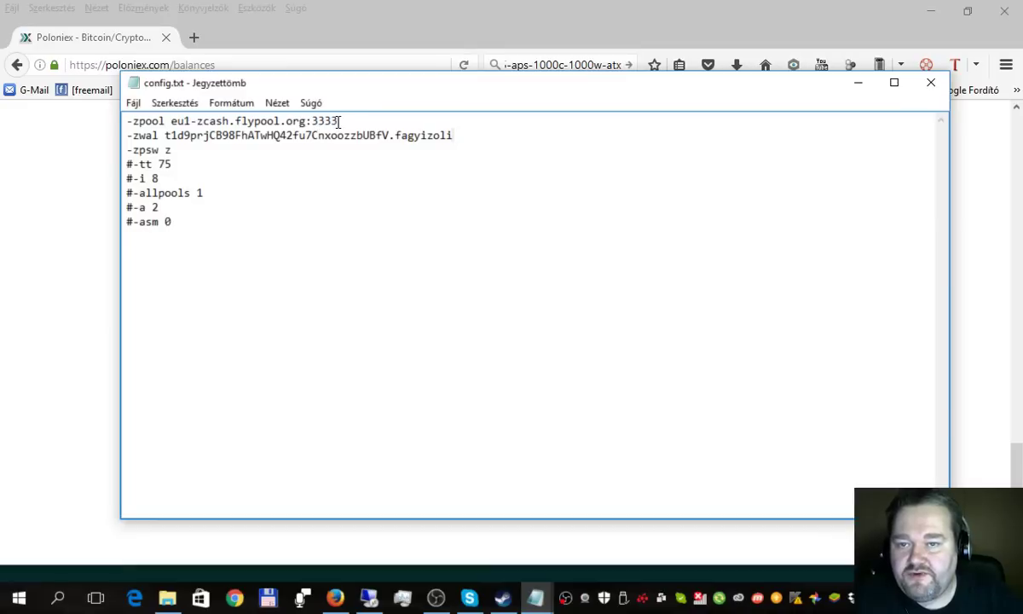
Highlight the -zpool server address in config.txt and bring the Firefox window back to the front.
left_click_drag(339, 121, 173, 121)
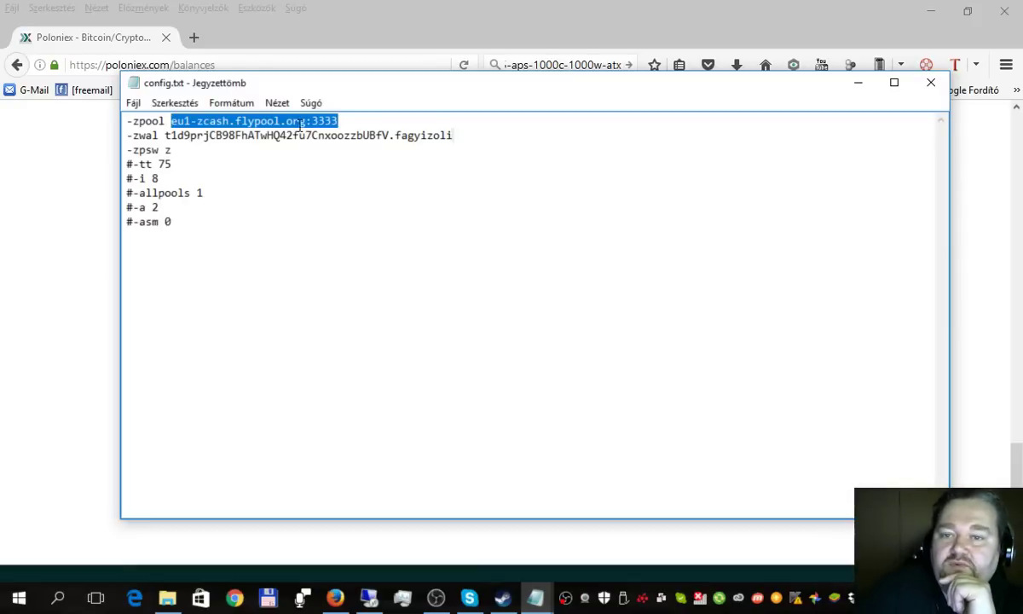
left_click_drag(343, 123, 167, 127)
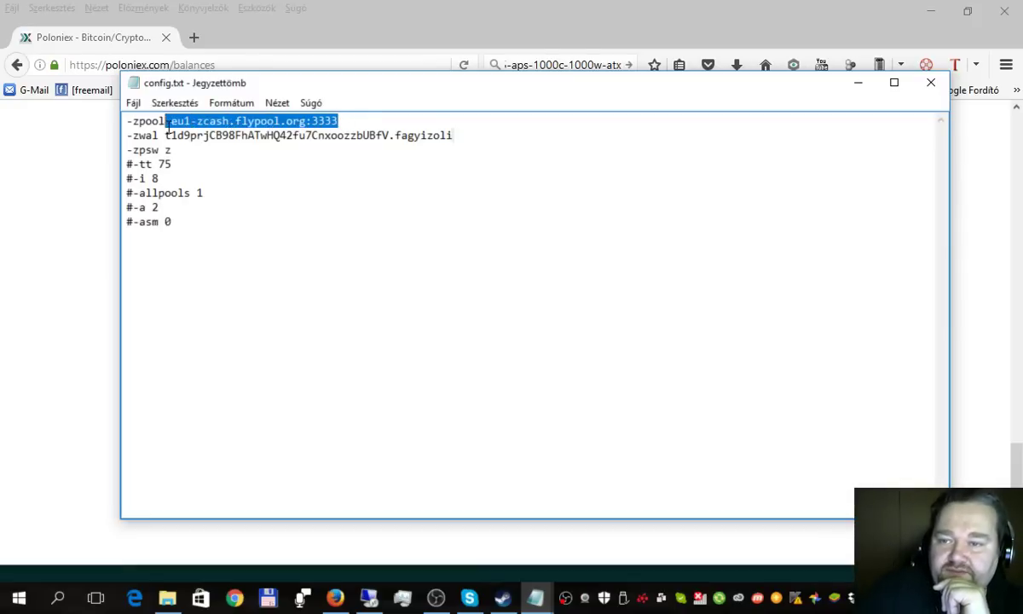
left_click(1005, 259)
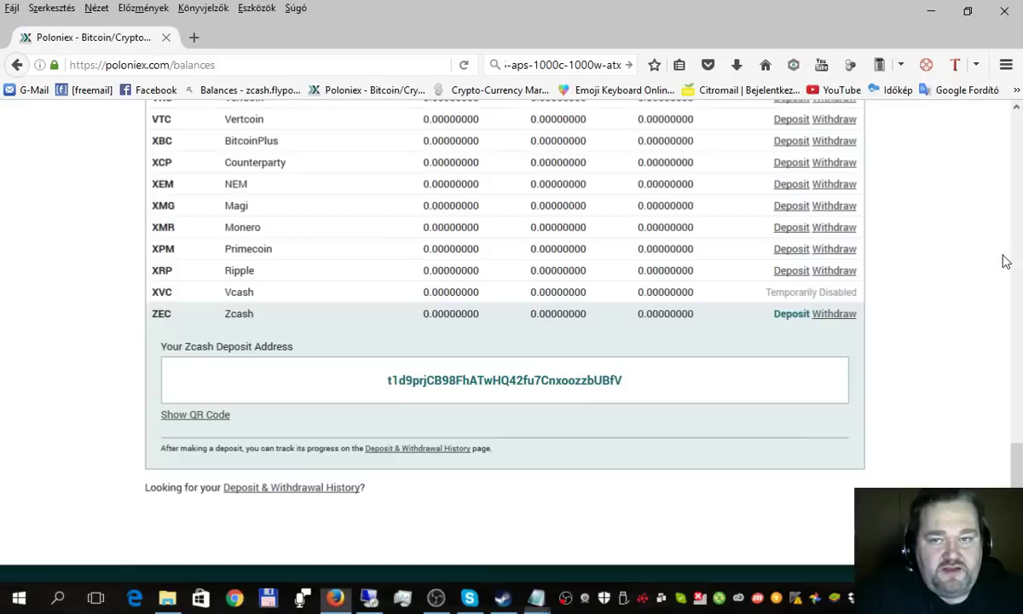
Search the web for flypool and open the zcash.flypool.org home page.
left_click(228, 65)
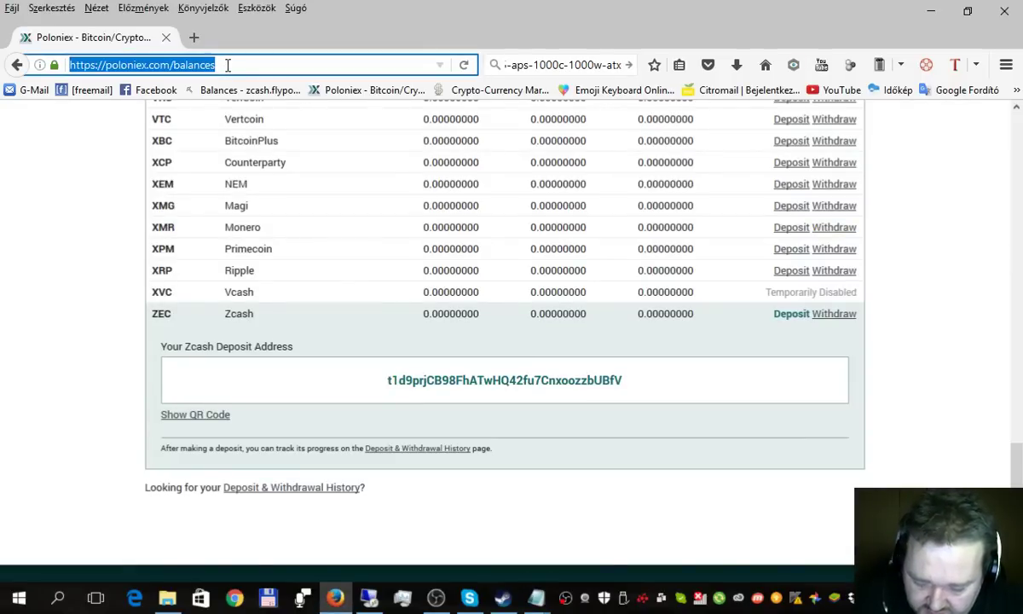
type("flypool")
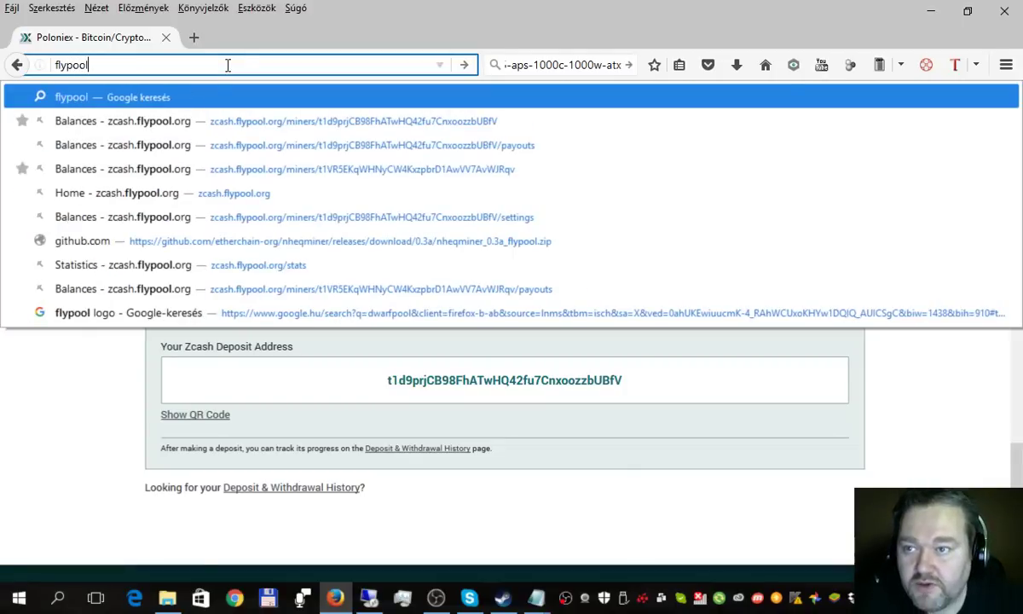
key("Return")
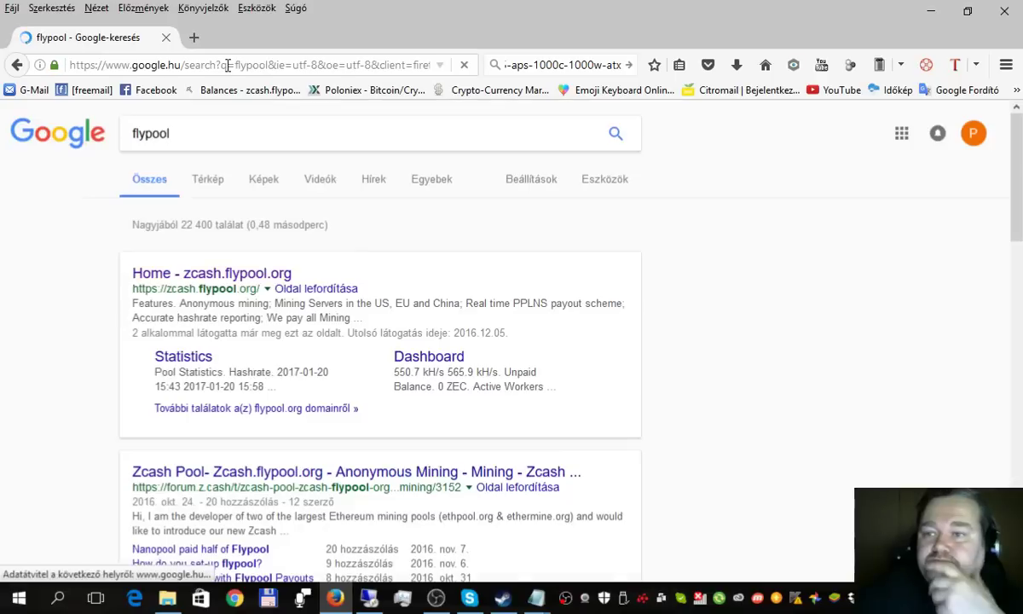
left_click(192, 277)
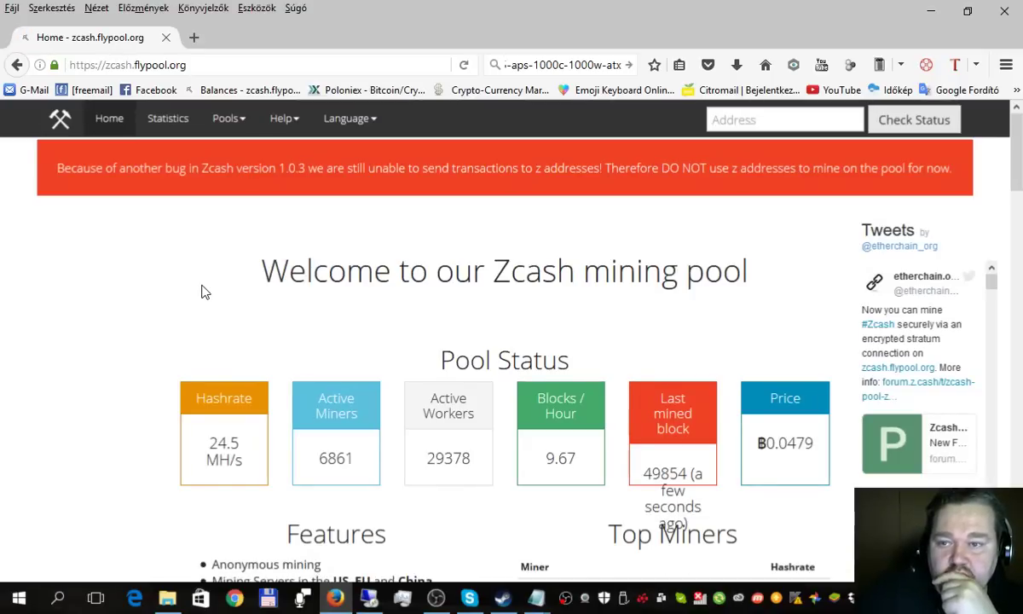
Find the Claymore Miner full examples on the flypool page and copy the server address ssl://eu1-zcash.flypool.org:3443.
scroll(119, 258, "down", 10)
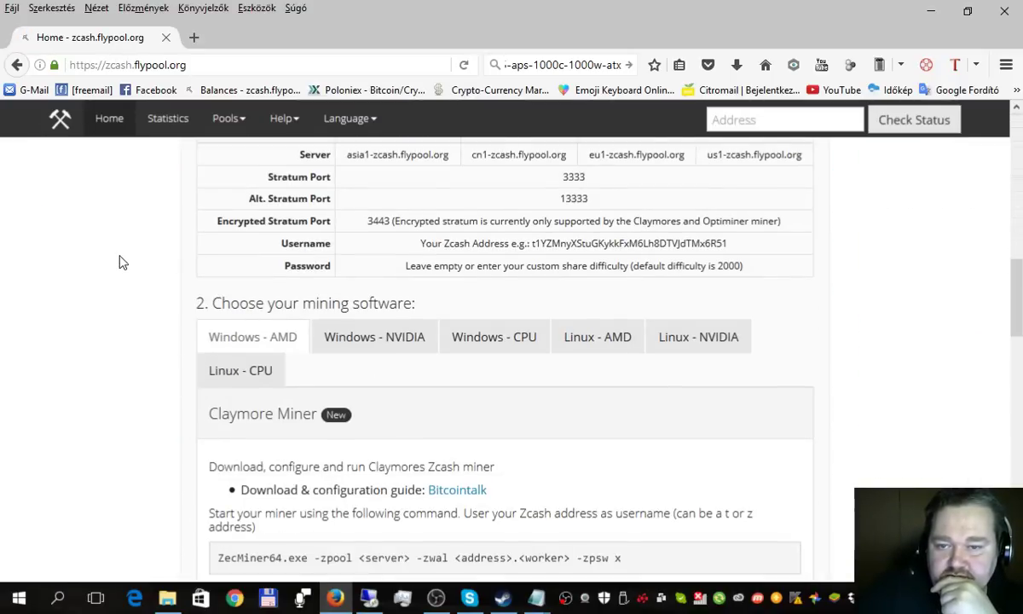
scroll(121, 261, "down", 2)
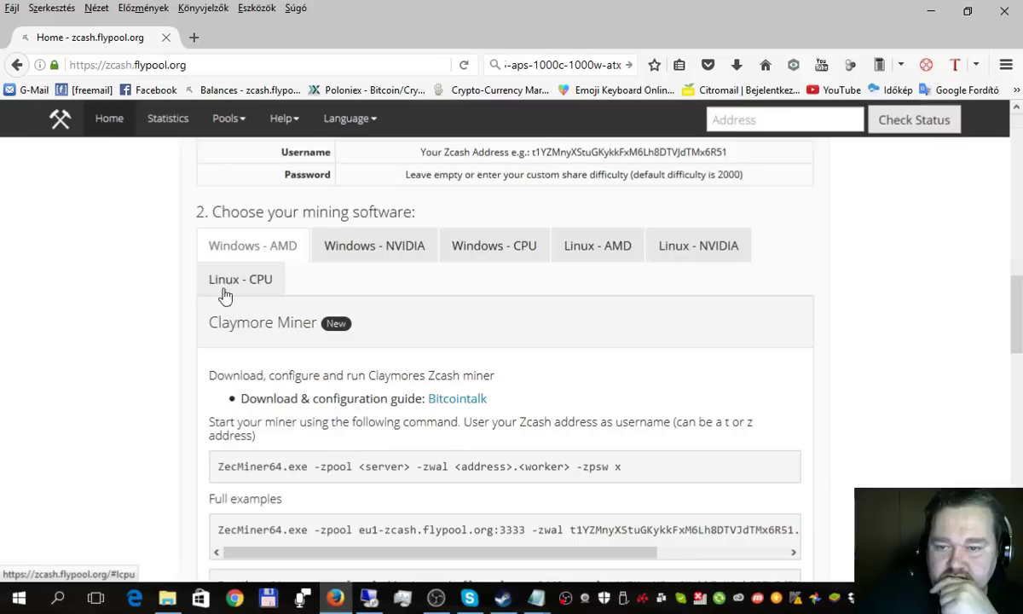
scroll(187, 331, "down", 3)
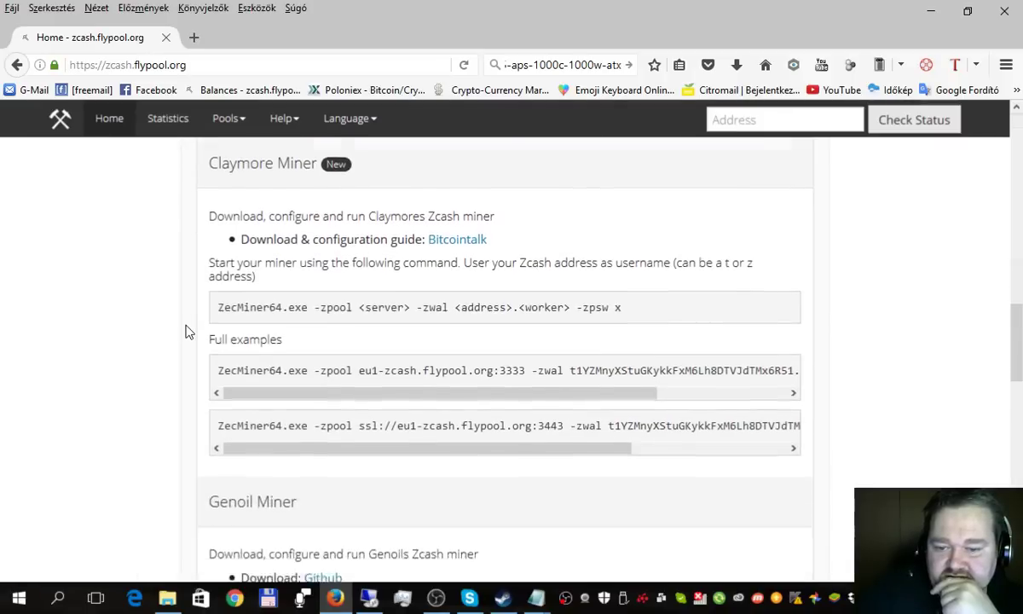
scroll(188, 331, "down", 3)
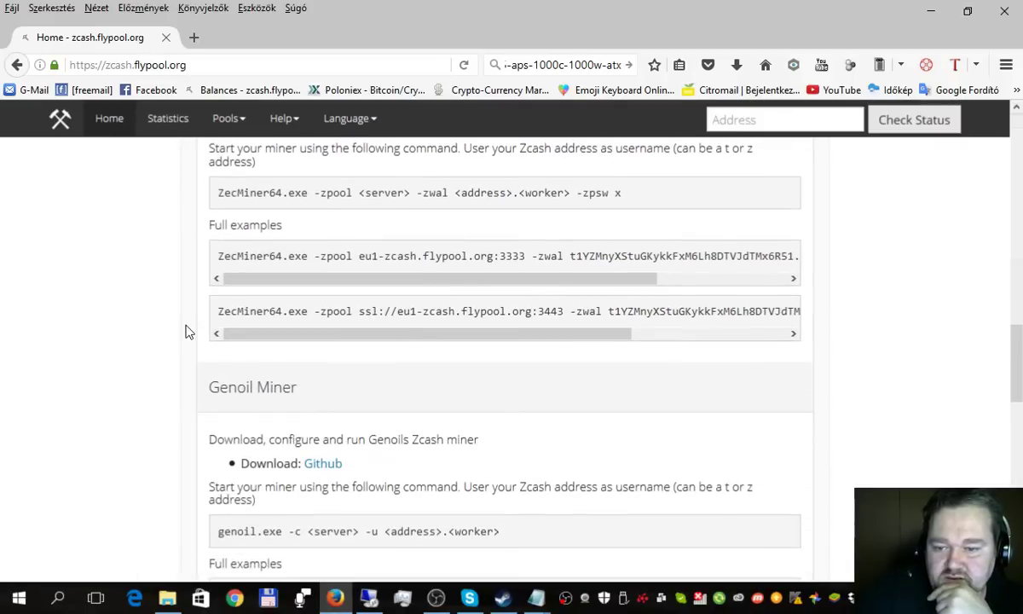
scroll(188, 331, "up", 2)
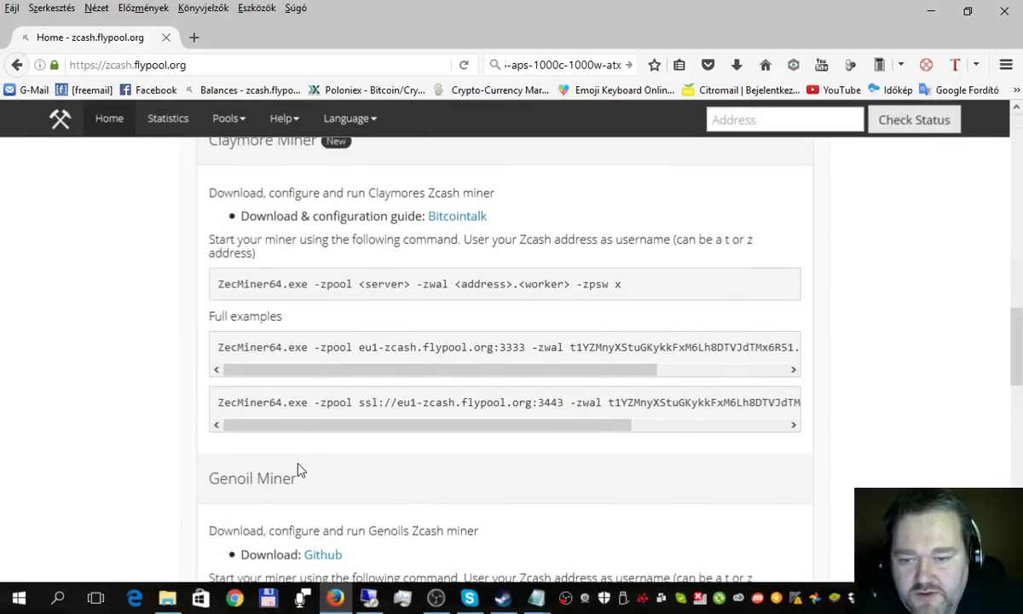
left_click_drag(564, 401, 361, 404)
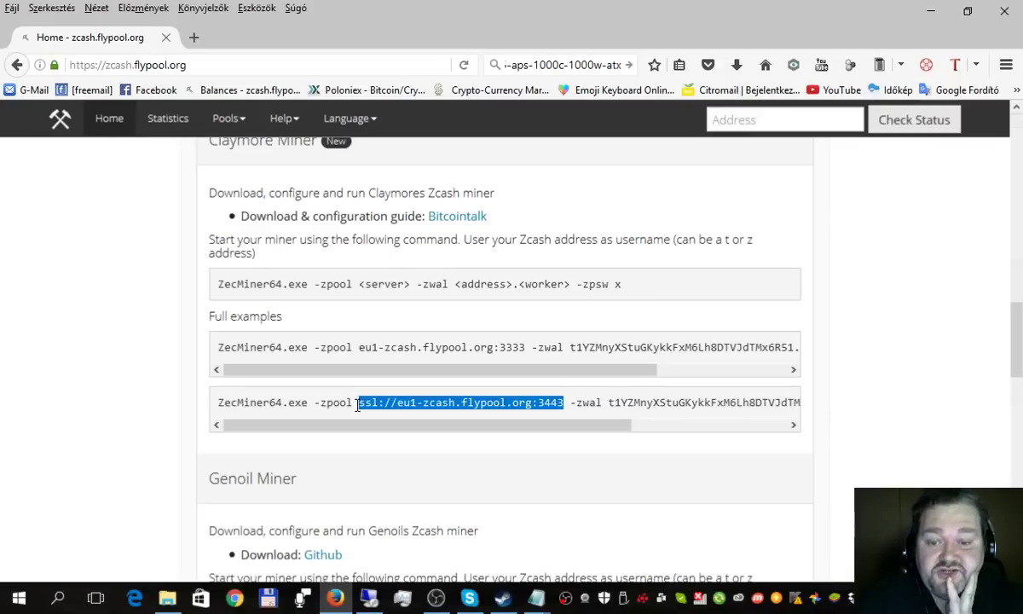
right_click(361, 406)
left_click(403, 417)
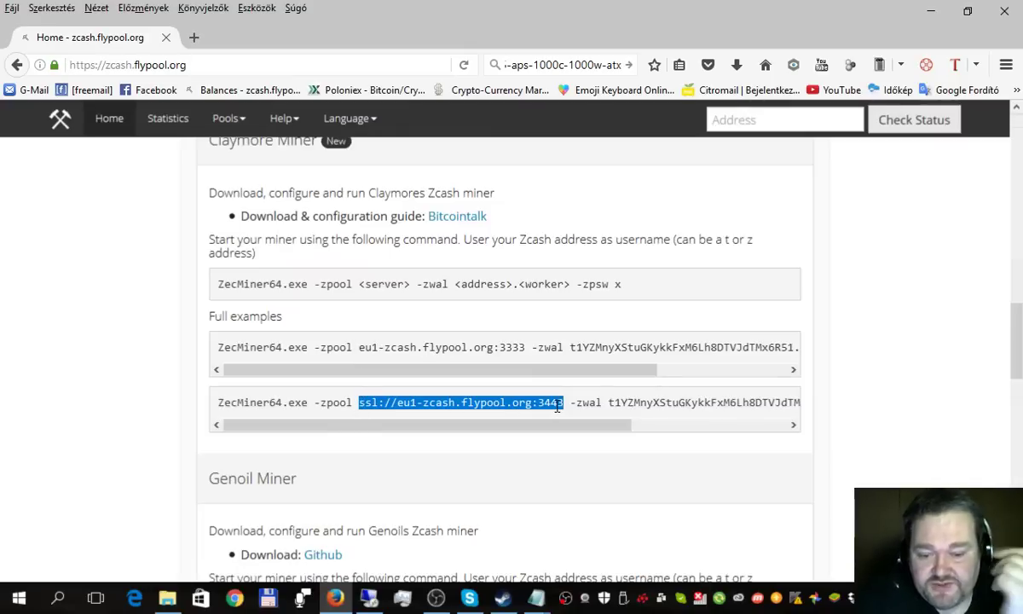
Switch to config.txt in Notepad and replace the -zpool server address with the copied ssl://eu1-zcash.flypool.org:3443.
left_click(542, 594)
left_click(588, 524)
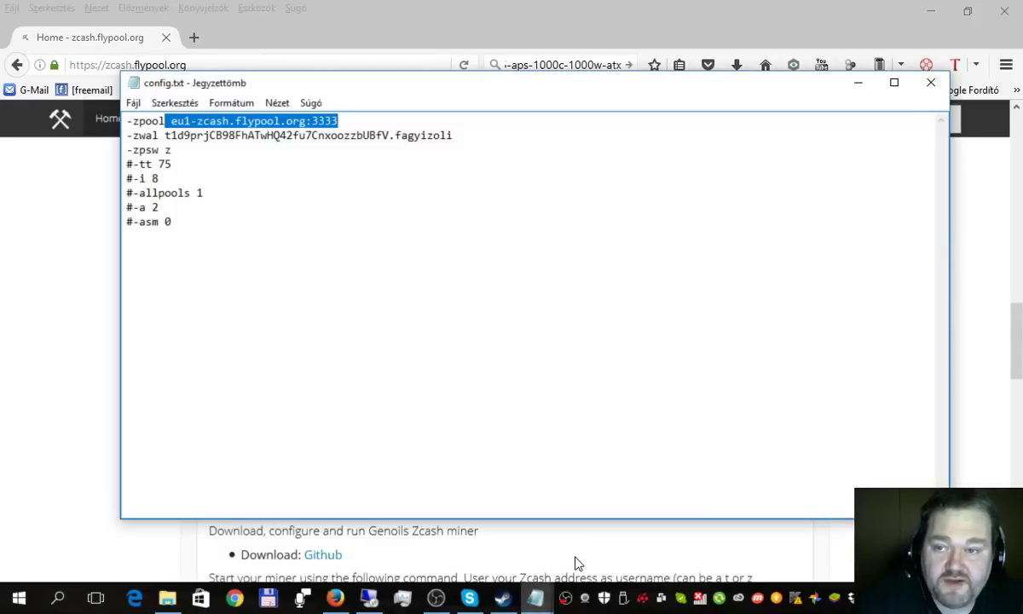
left_click_drag(341, 121, 172, 122)
key("ctrl+v")
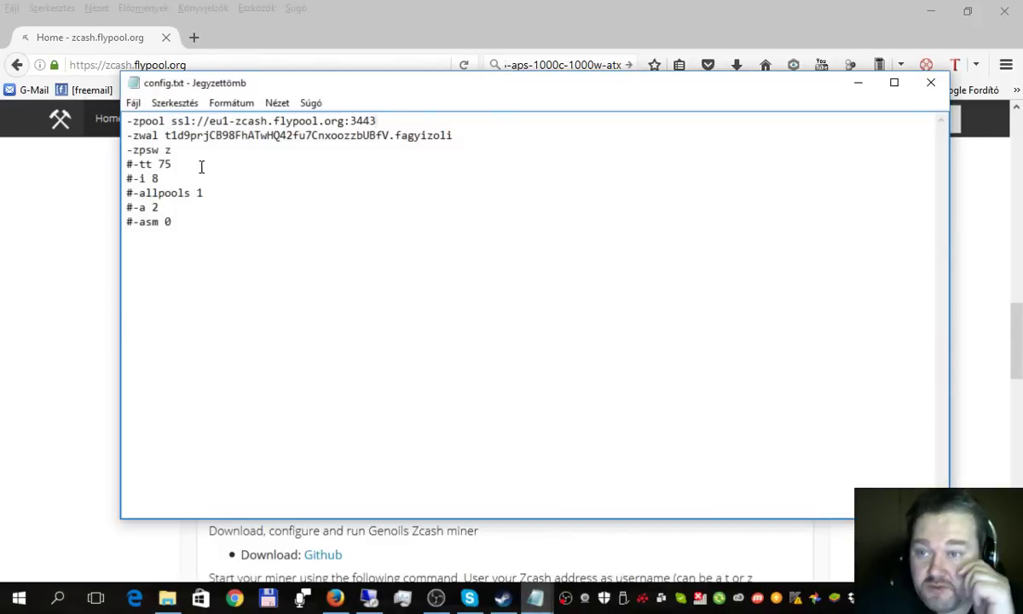
Highlight the -zpool server, the wallet address and the worker name one after another, and re-enter the -zpsw pool password.
left_click_drag(171, 120, 371, 119)
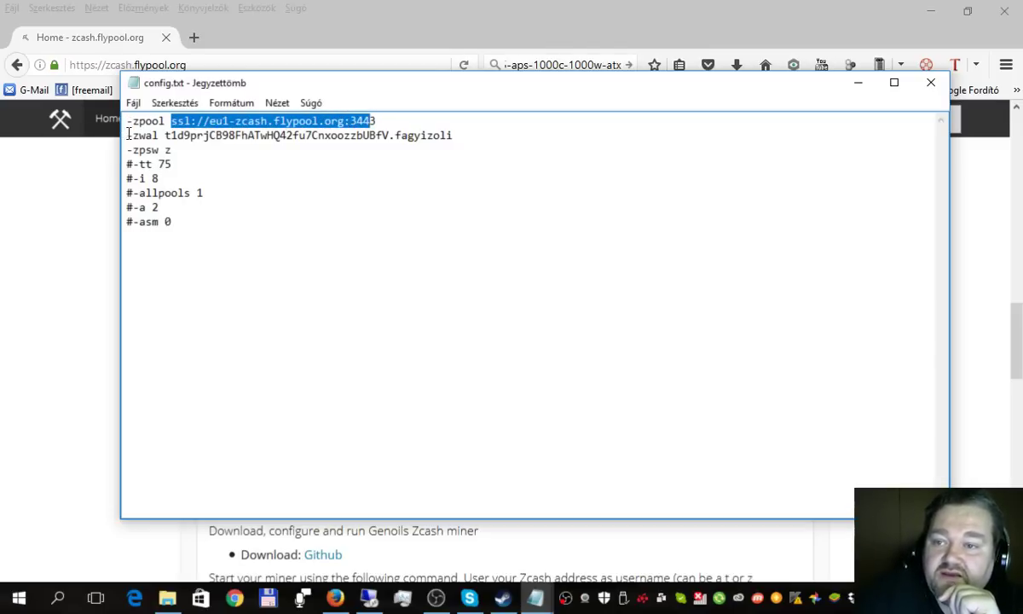
left_click(166, 136)
left_click_drag(166, 136, 390, 136)
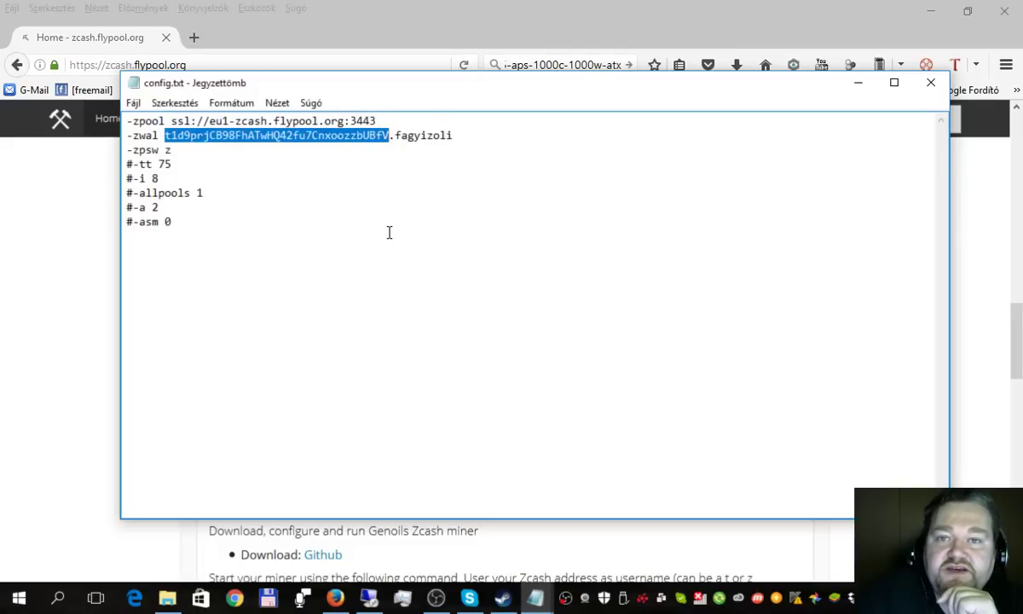
left_click(392, 138)
left_click_drag(396, 139, 464, 137)
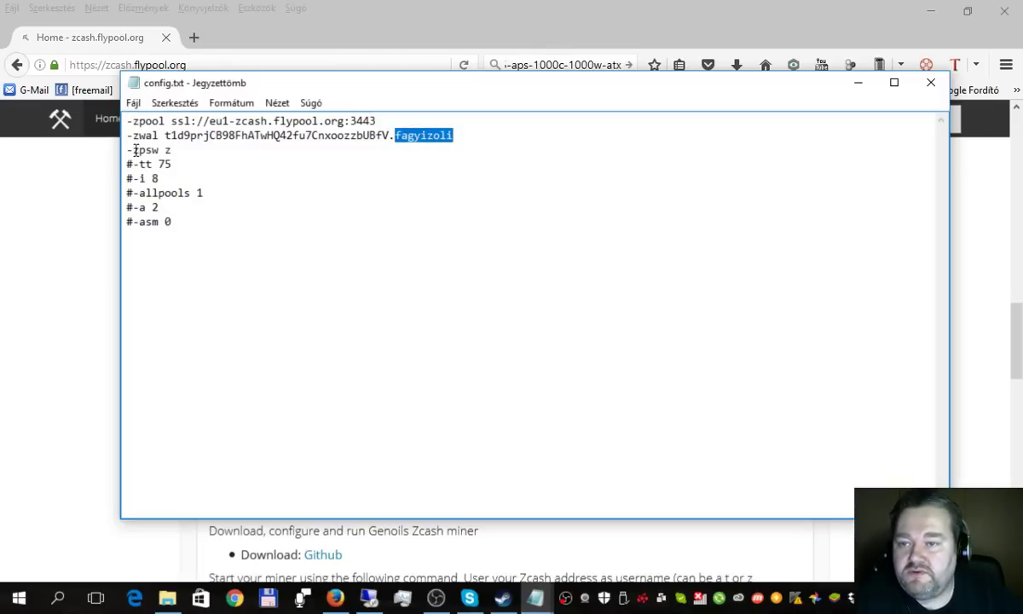
double_click(168, 150)
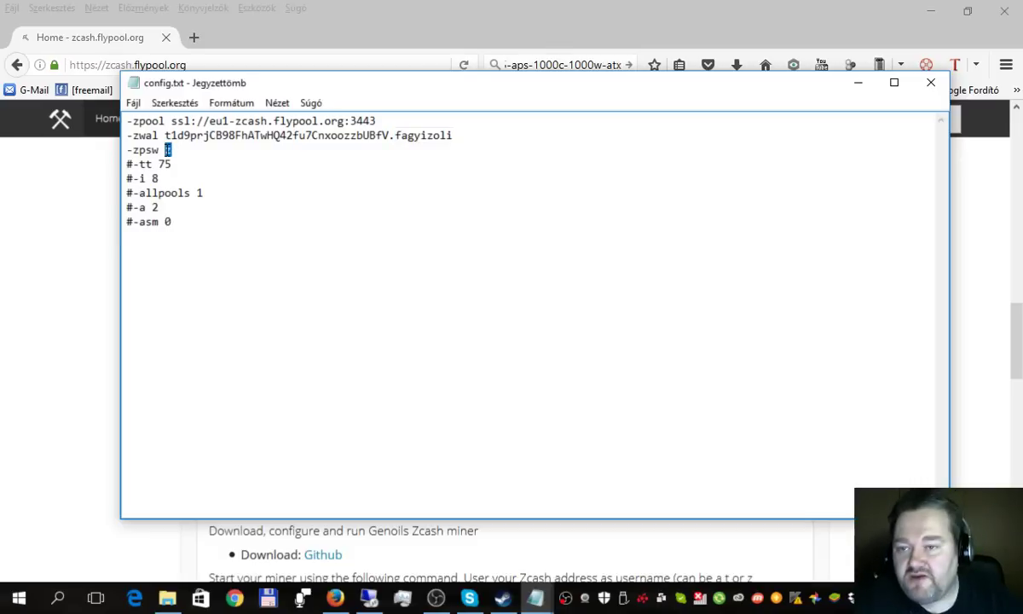
type("z")
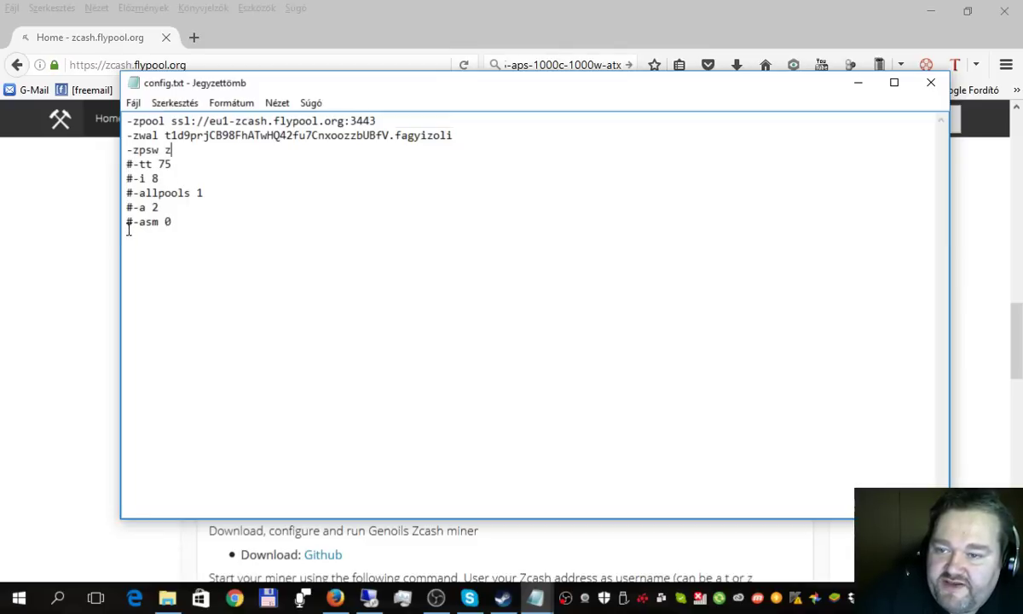
Remove the # before the -tt option in config.txt and set its value to 65.
left_click_drag(125, 164, 135, 169)
left_click(135, 168)
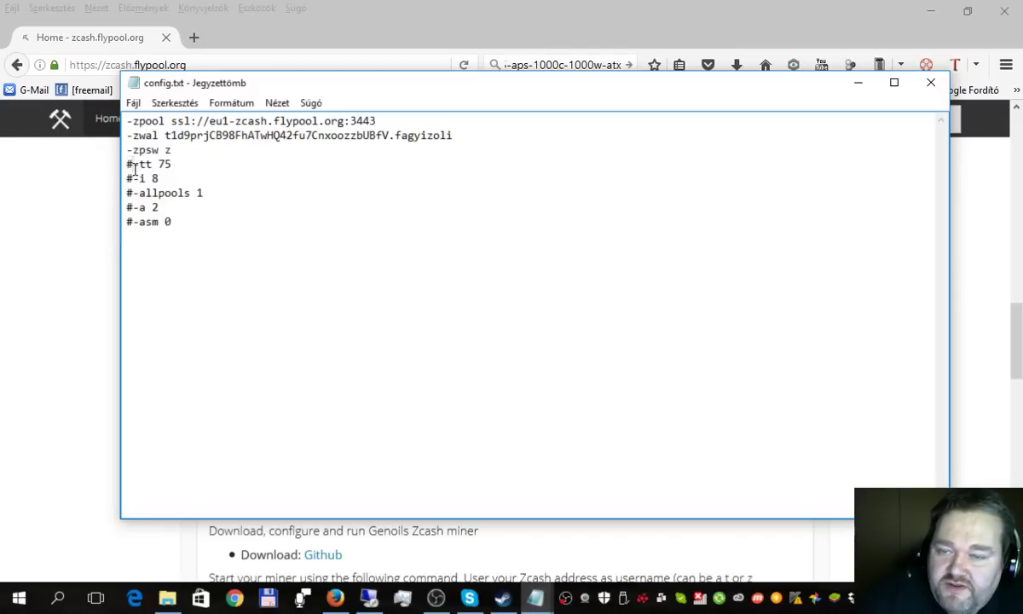
left_click_drag(132, 164, 105, 177)
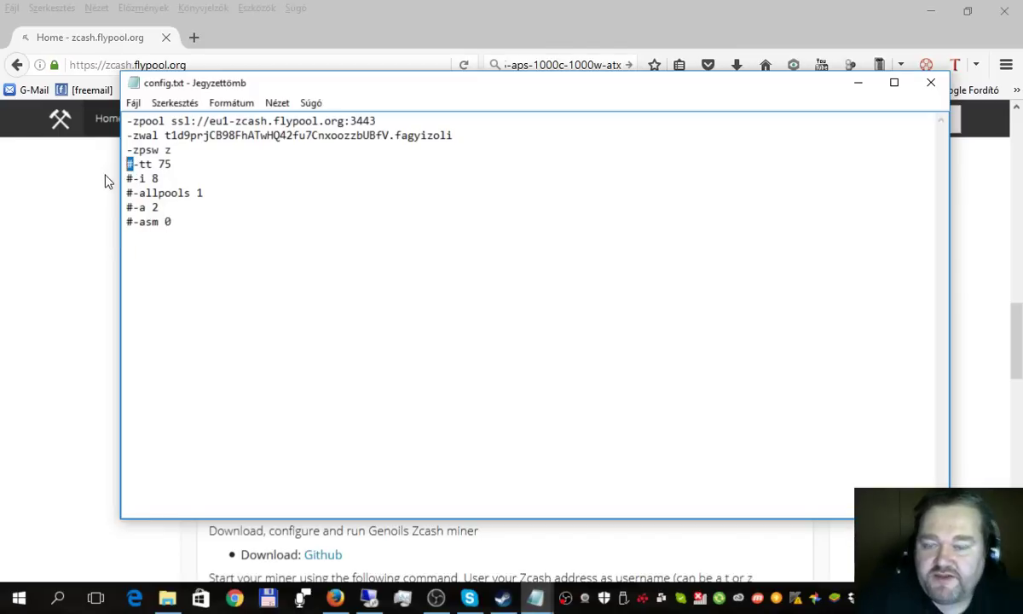
key("Delete")
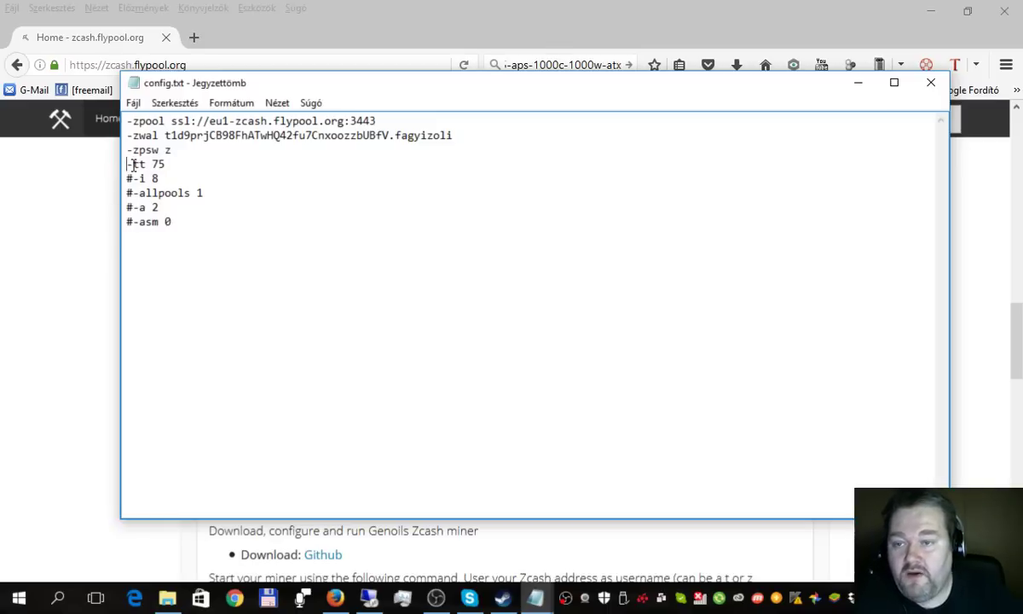
left_click_drag(162, 165, 146, 165)
left_click(154, 165)
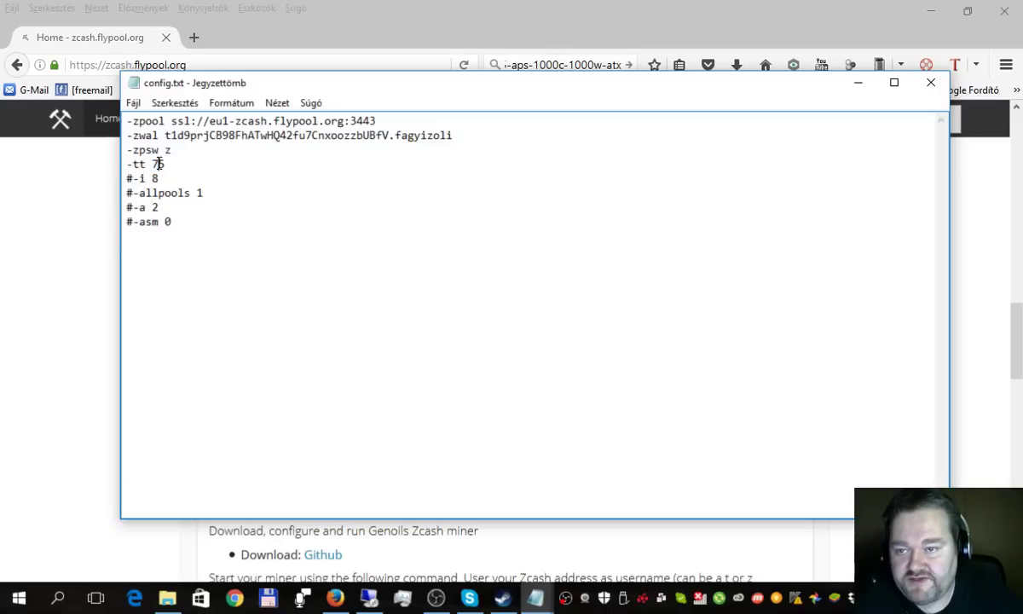
key("BackSpace")
type("5")
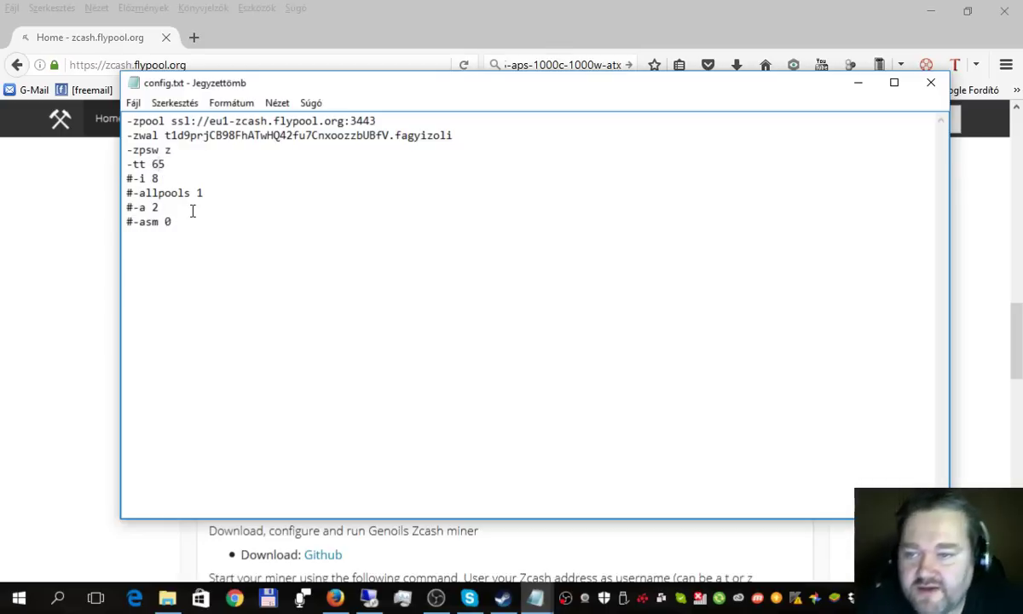
Remove the # in front of the -i 8 option in config.txt to activate it.
left_click_drag(133, 179, 116, 182)
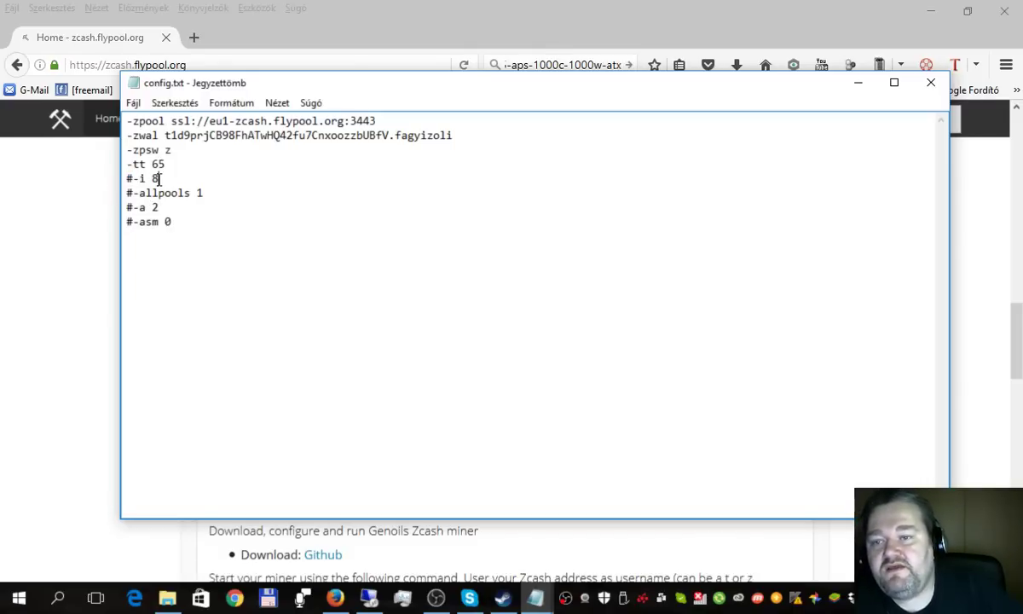
left_click(134, 175)
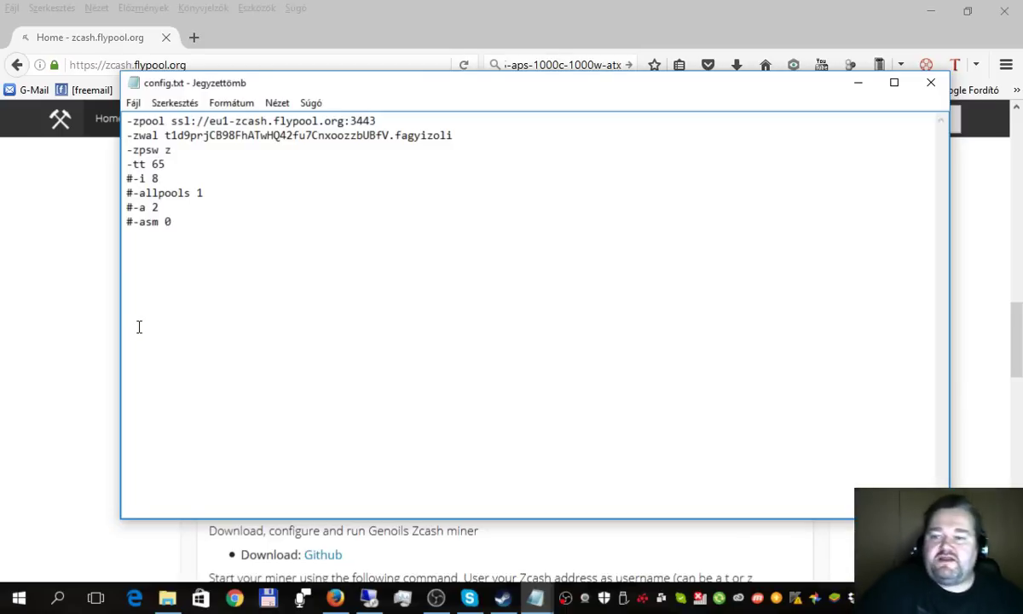
left_click(132, 178)
key("shift+End")
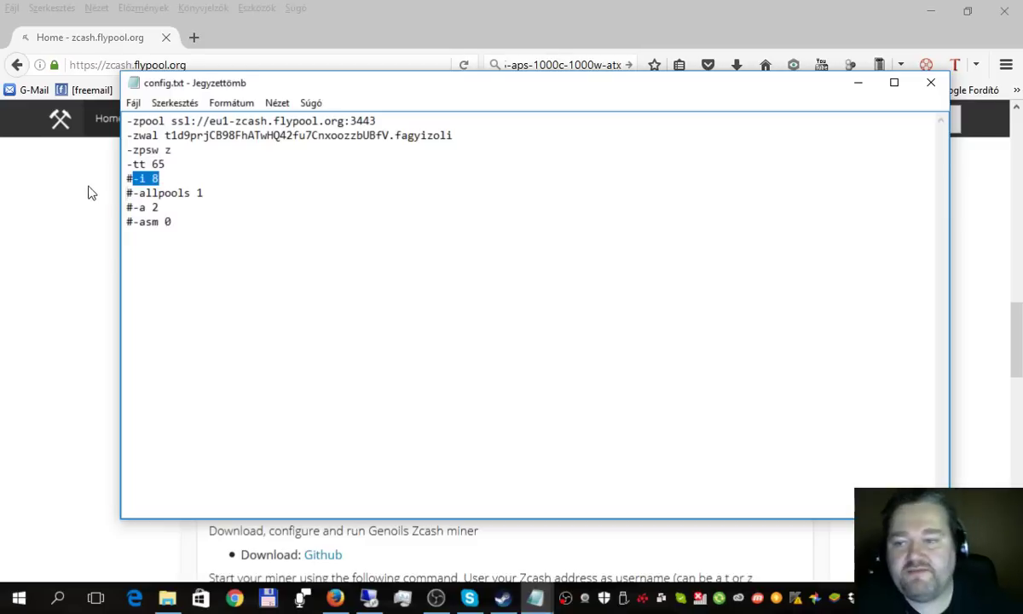
left_click(127, 178)
key("Delete")
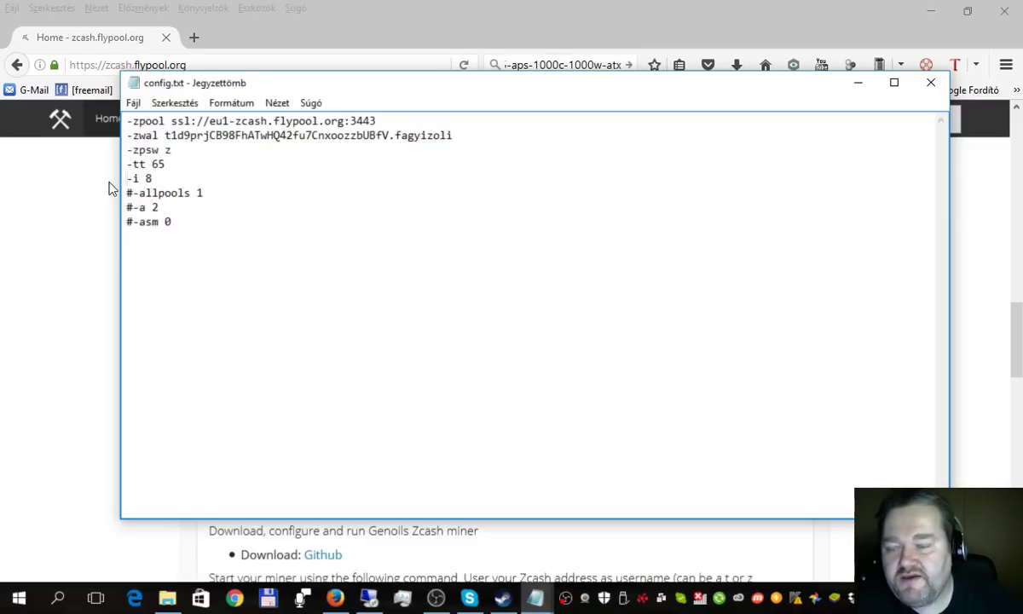
Highlight the -allpools line briefly, and delete the # in front of the -a and -asm options below it.
left_click(216, 192)
key("shift+Home")
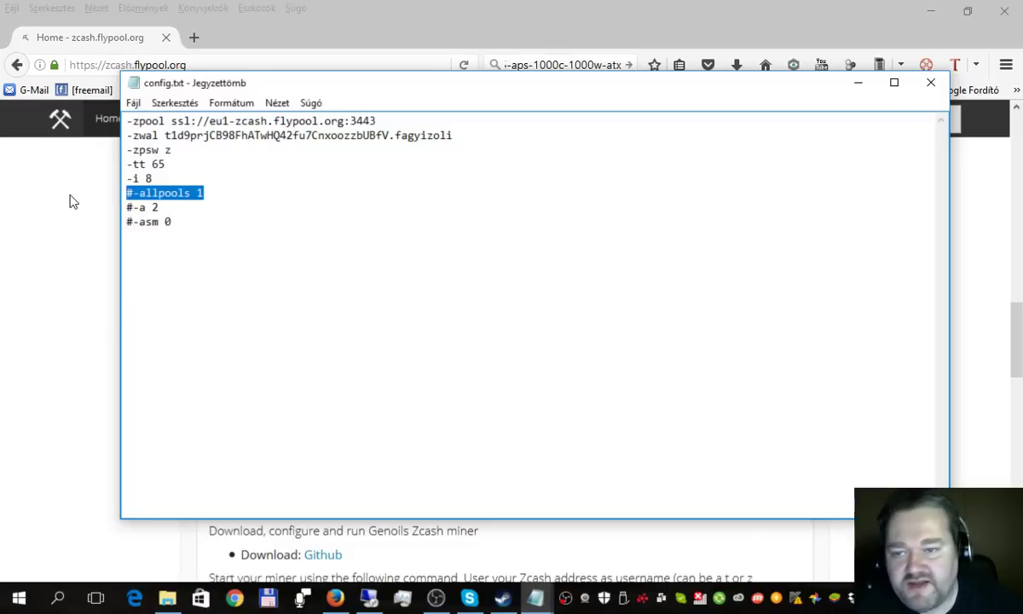
left_click(150, 194)
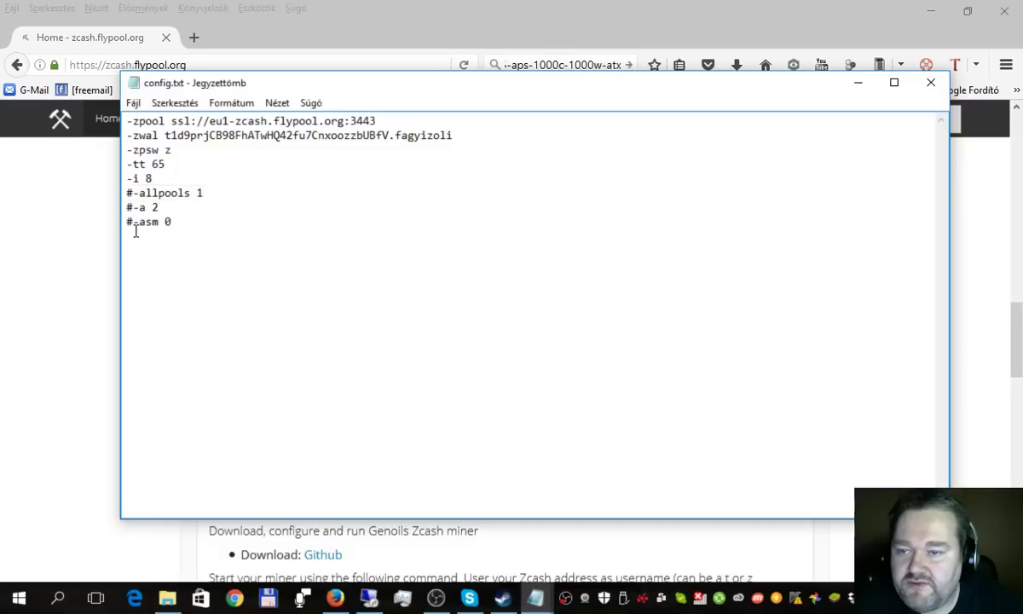
left_click_drag(132, 223, 110, 208)
key("Delete")
key("Delete")
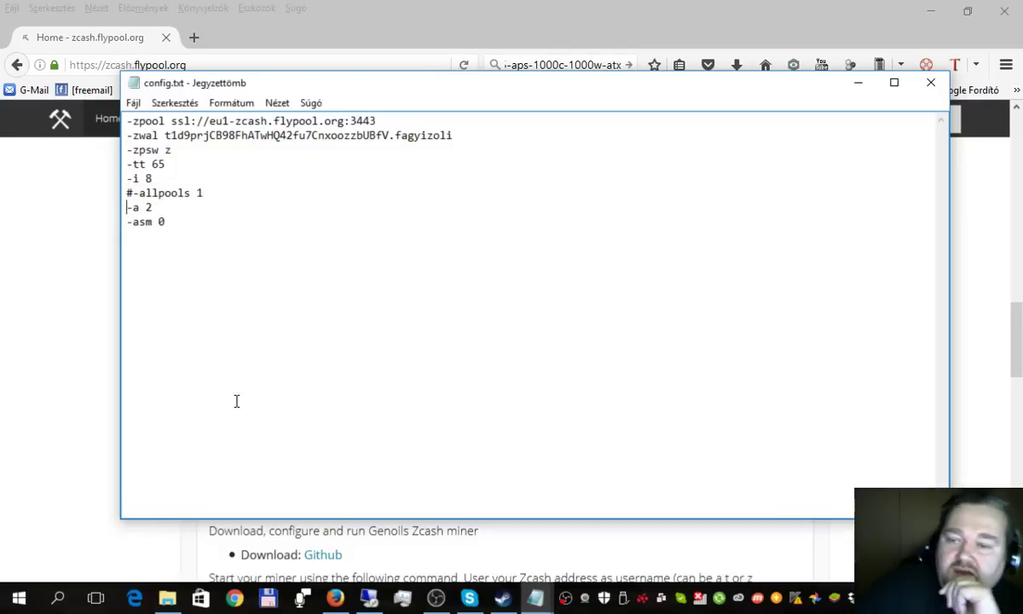
Set the value of the -a option in config.txt to 0.
double_click(149, 207)
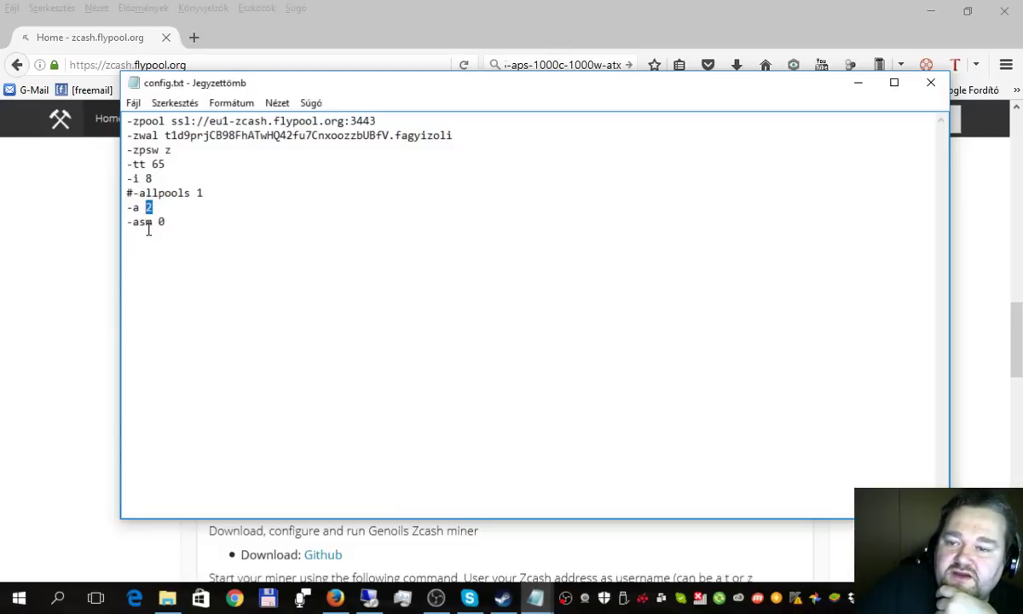
type("0")
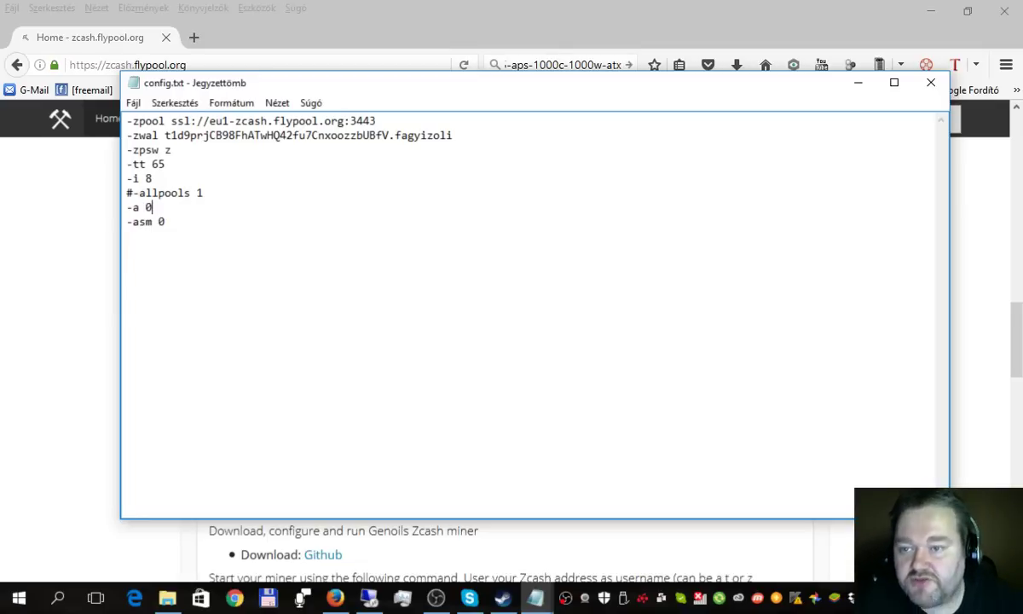
key("Left")
key("Left")
key("Left")
key("Left")
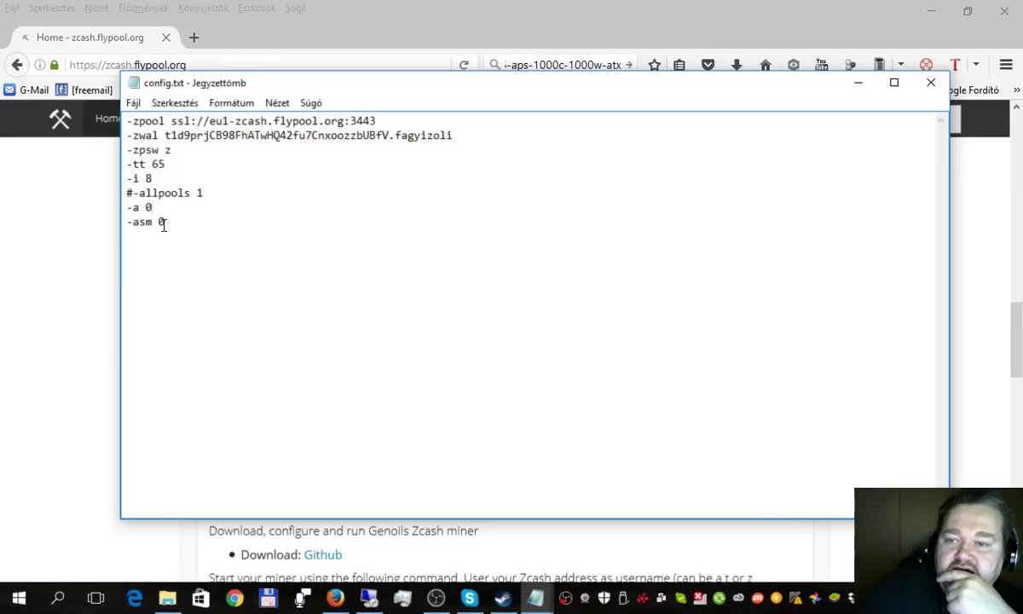
Save the edited config.txt and close its window.
left_click(133, 105)
left_click(164, 156)
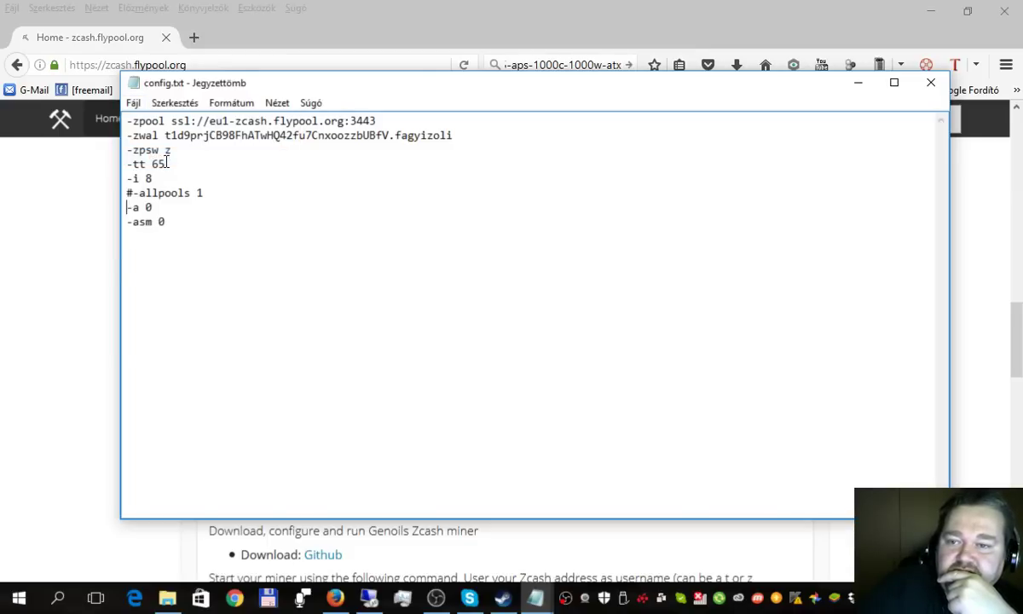
left_click(936, 88)
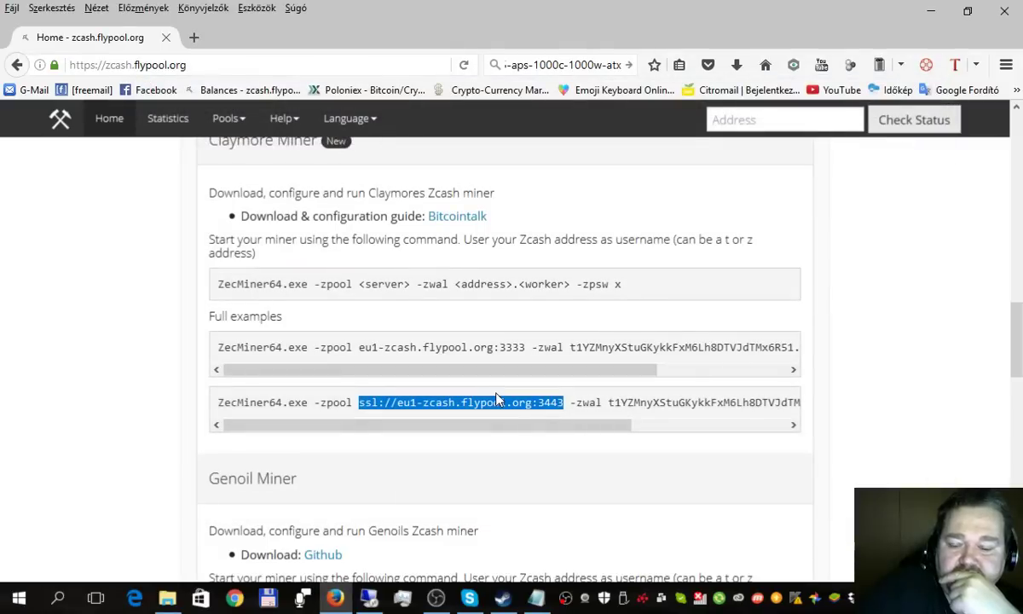
Switch to the Claymore's ZCash AMD GPU Miner v11.1 Beta folder, run start.bat and allow it past the security warning.
left_click(534, 601)
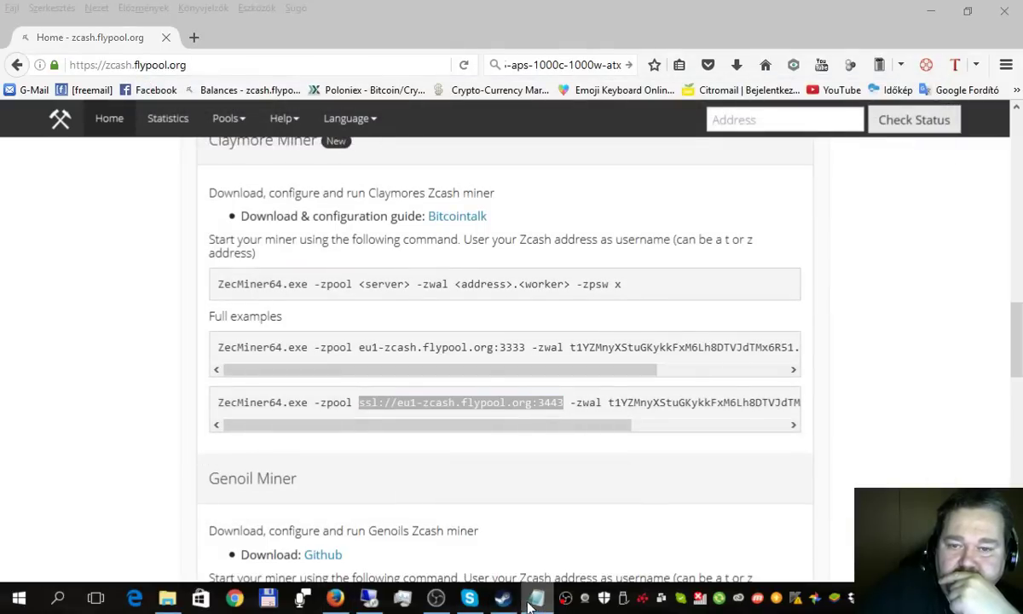
left_click(167, 600)
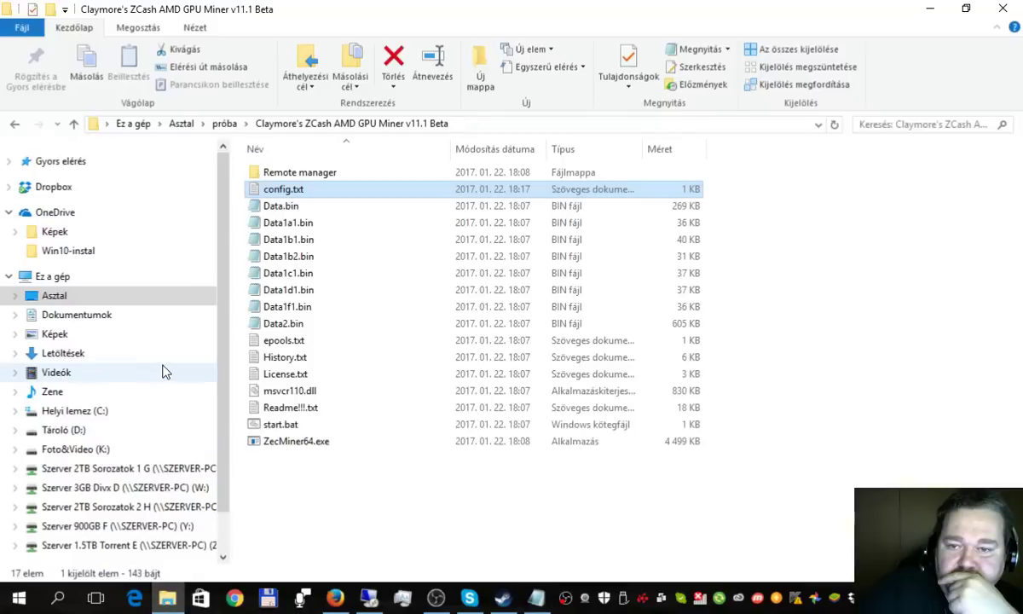
double_click(290, 424)
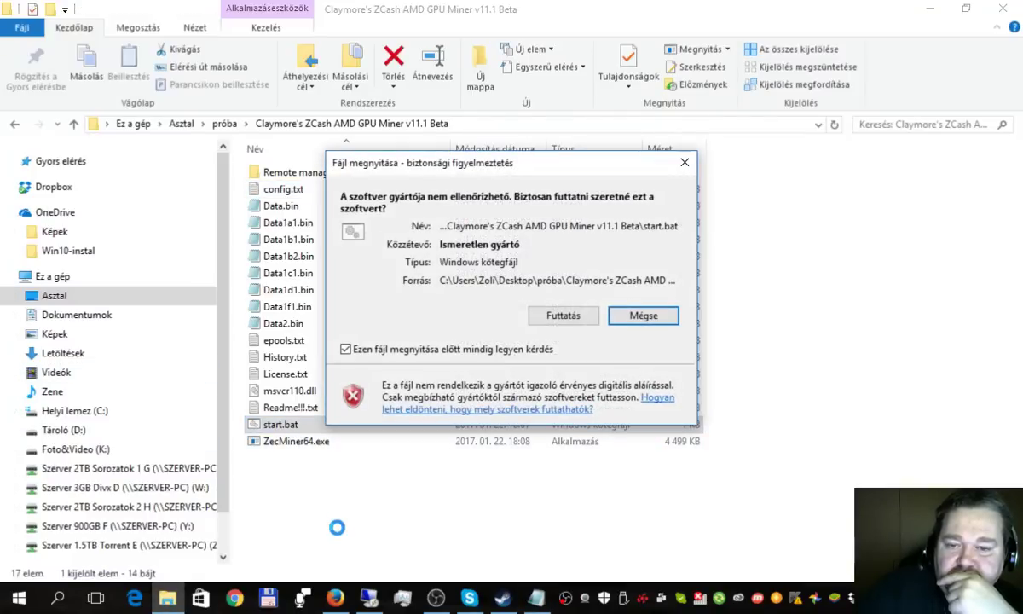
left_click(562, 315)
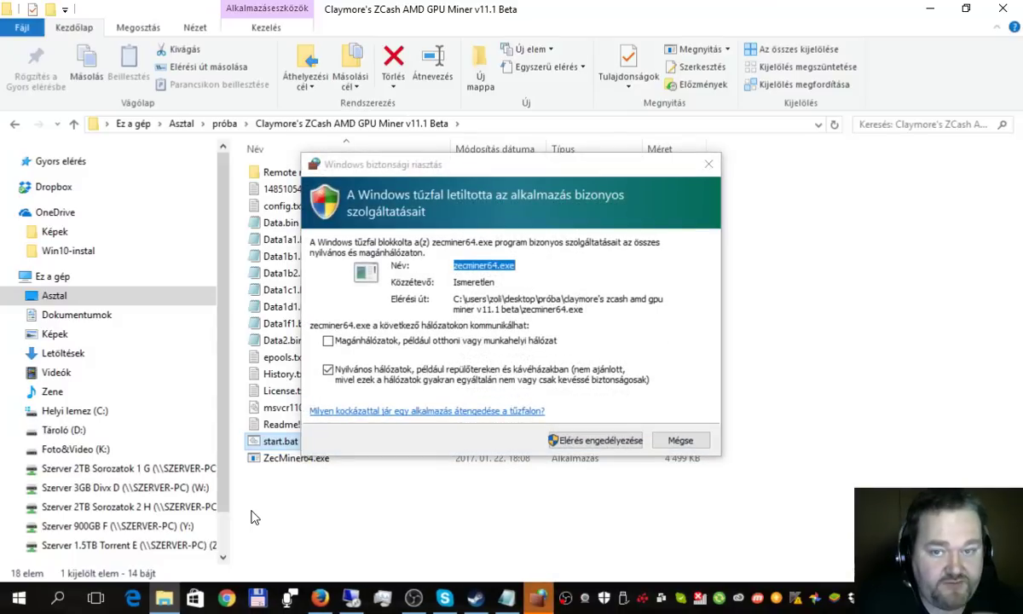
Allow zecminer64.exe through the firewall on public networks, and close the miner's folder window.
left_click(592, 442)
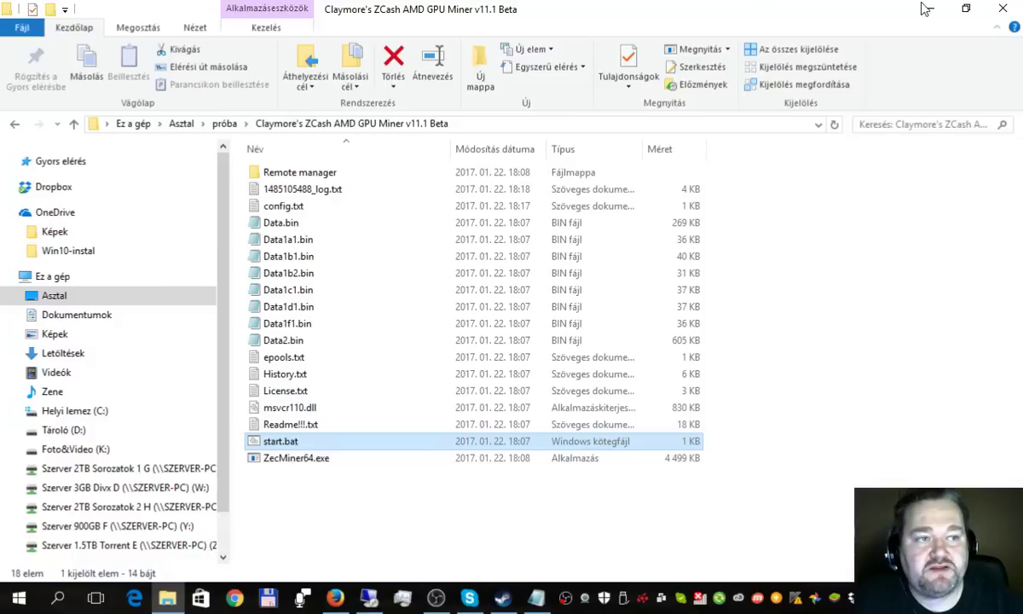
left_click(1002, 11)
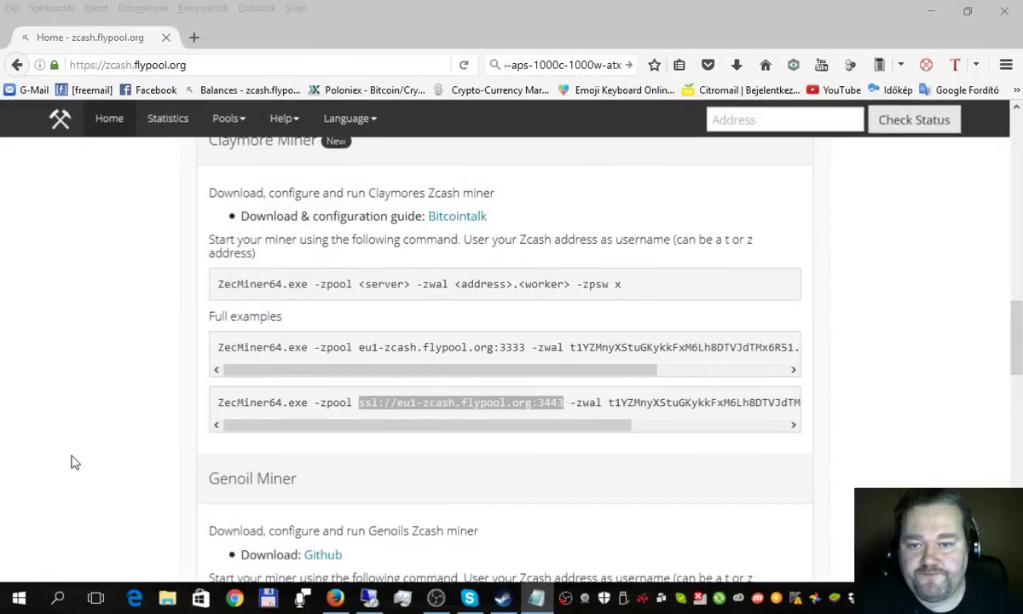
Examine the Windows - NVIDIA mining software on the flypool home page, including the EWBF Miner and Nicehash Miner instructions.
scroll(74, 469, "up", 10)
scroll(73, 458, "up", 4)
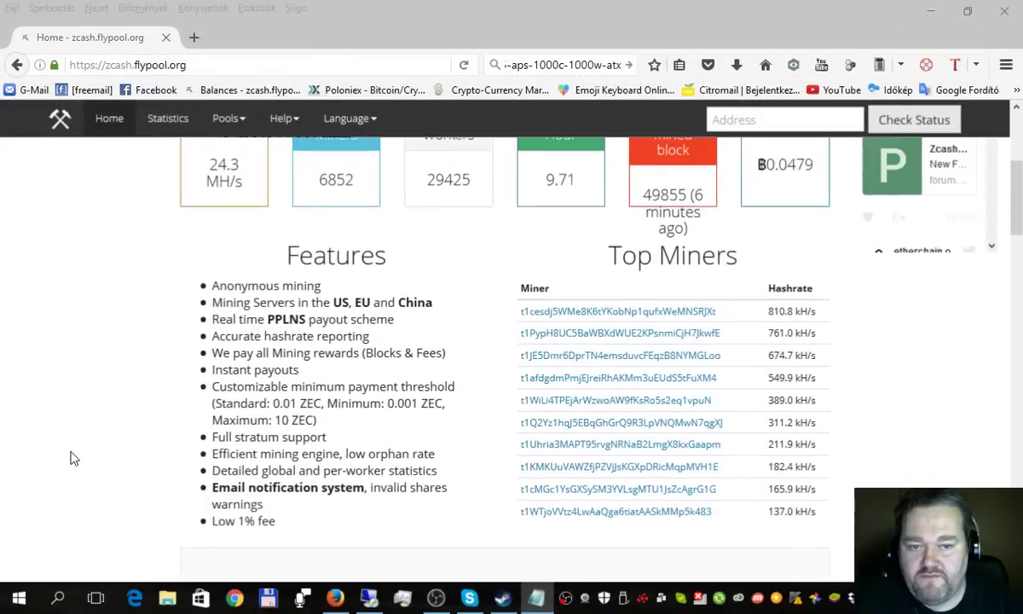
scroll(73, 458, "down", 9)
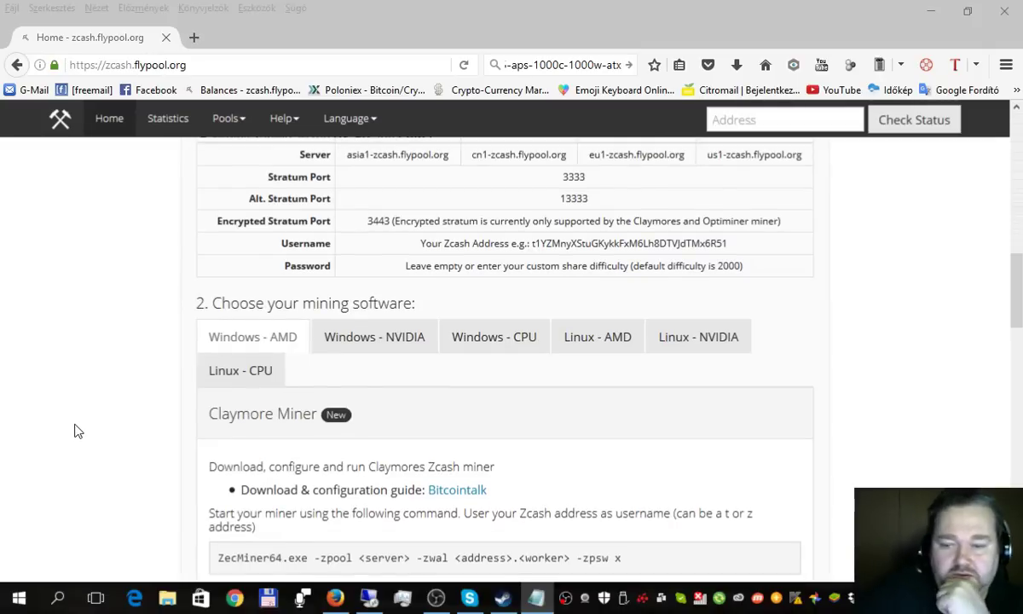
left_click(367, 344)
scroll(73, 308, "down", 3)
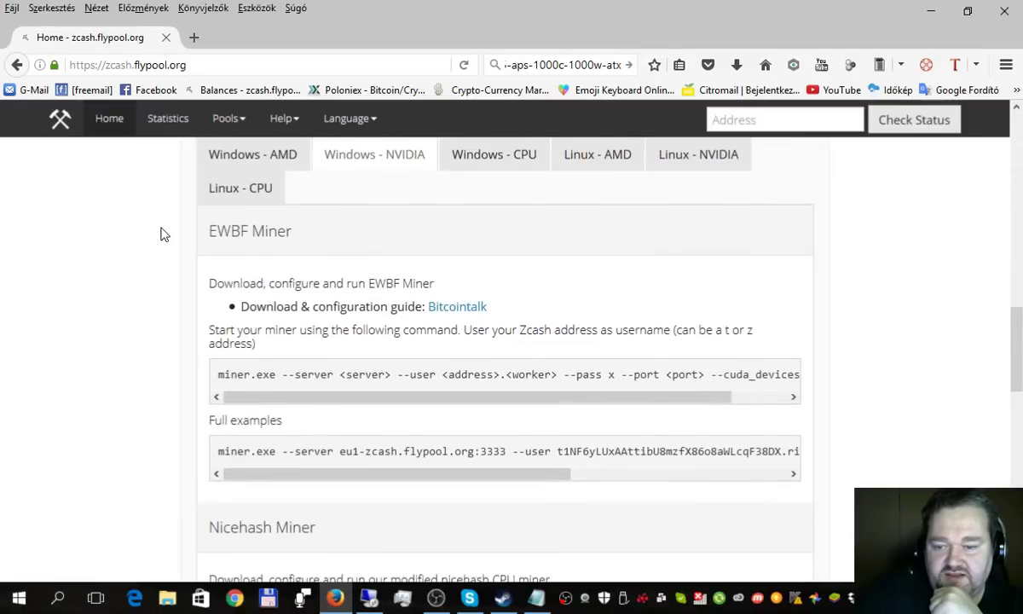
scroll(160, 233, "down", 3)
scroll(164, 235, "down", 3)
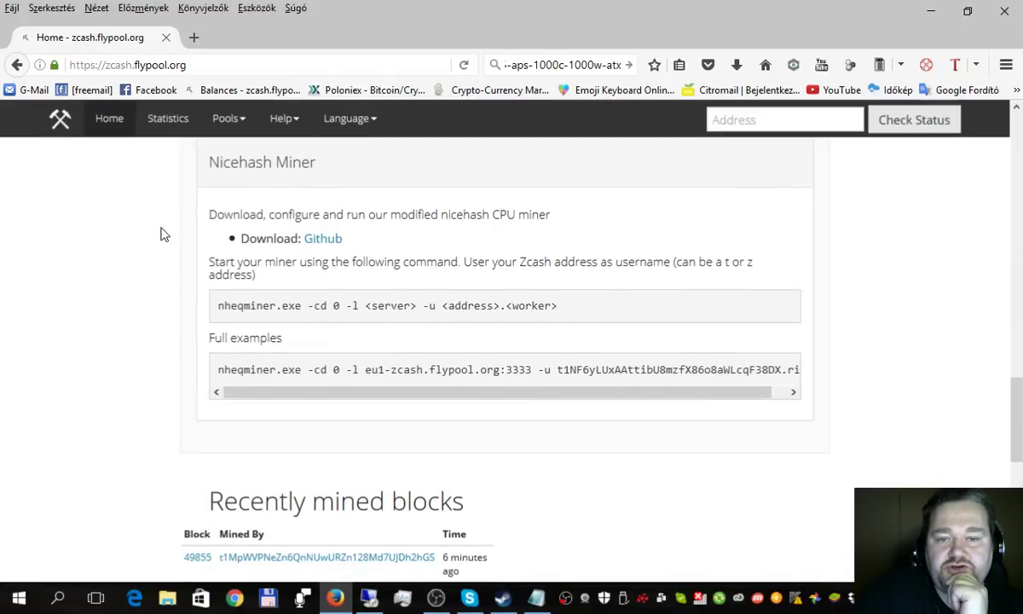
scroll(165, 234, "up", 2)
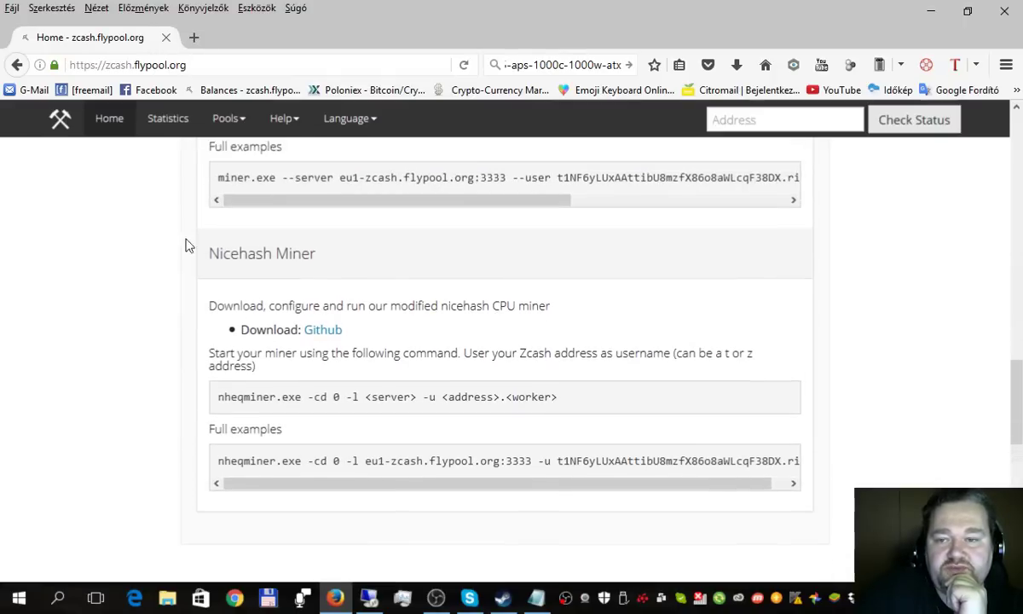
Open the Nicehash Miner's GitHub release page and look over its downloads.
left_click(322, 332)
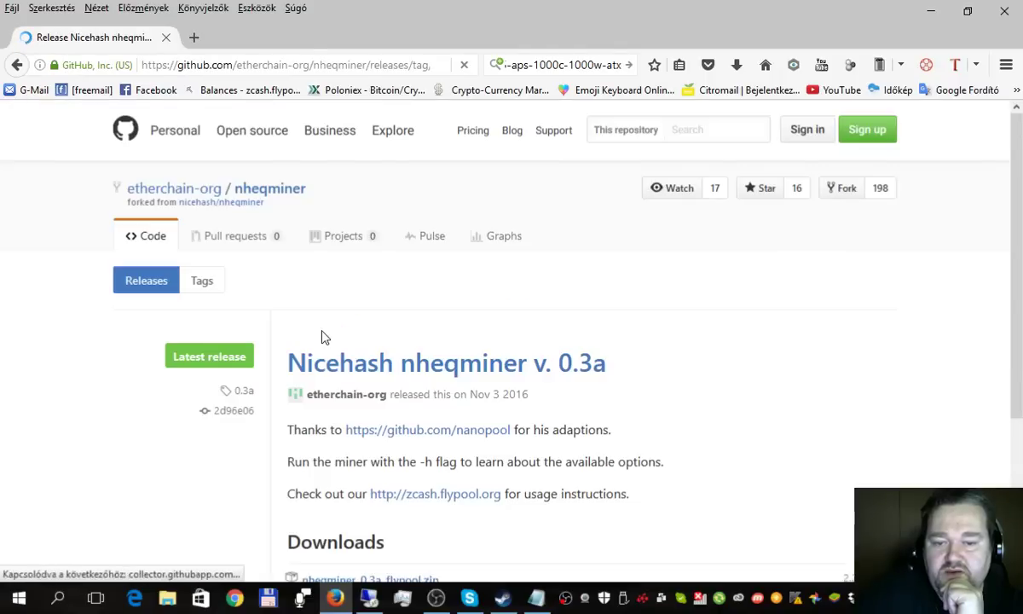
scroll(322, 337, "down", 3)
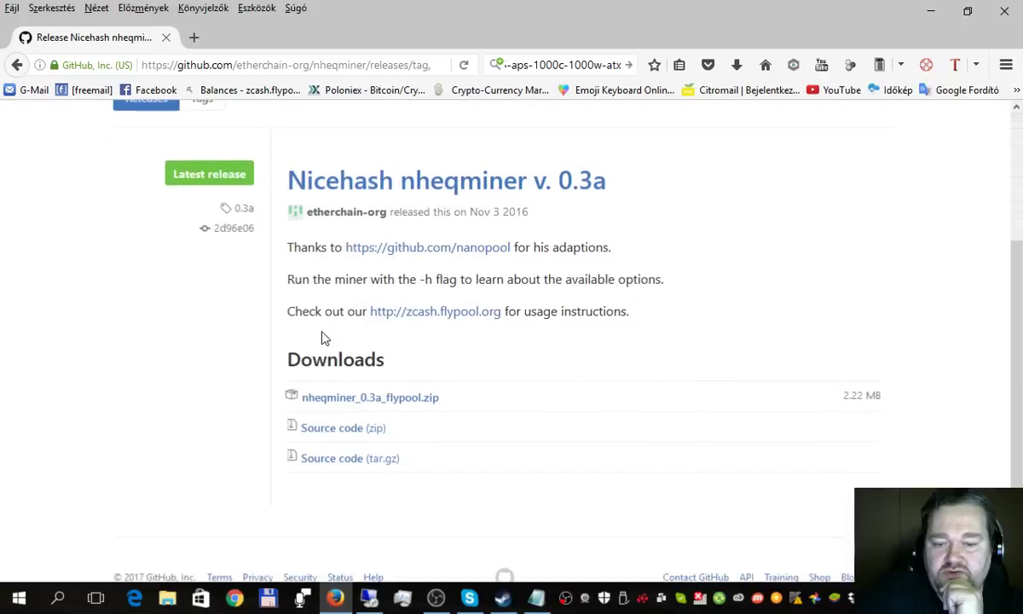
scroll(322, 337, "up", 3)
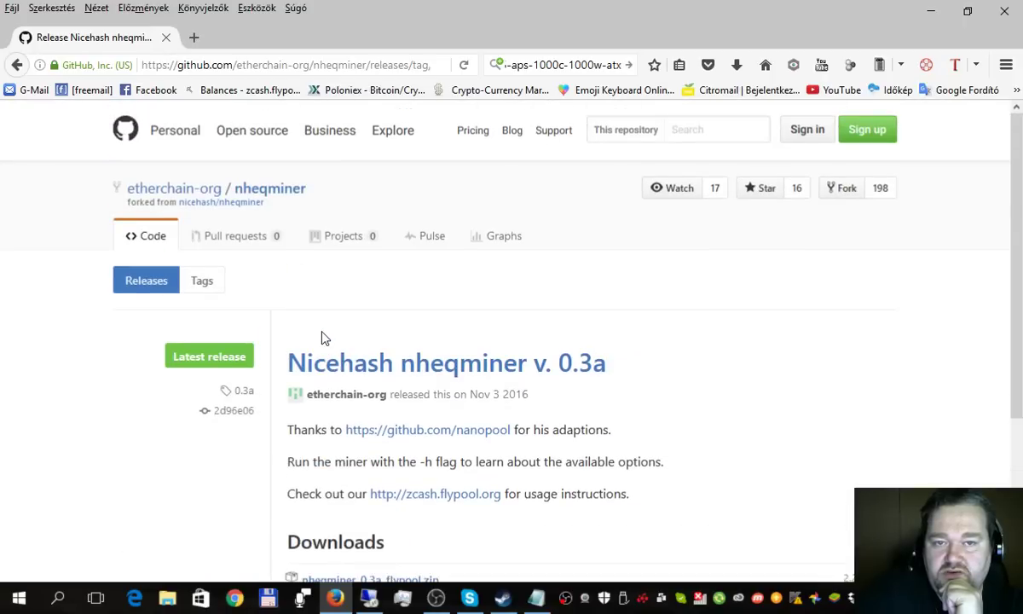
Search the web for "nvdia zcesh miner" and open the NiceHash EQM Zcash NVIDIA optimized miner forum thread.
left_click(550, 66)
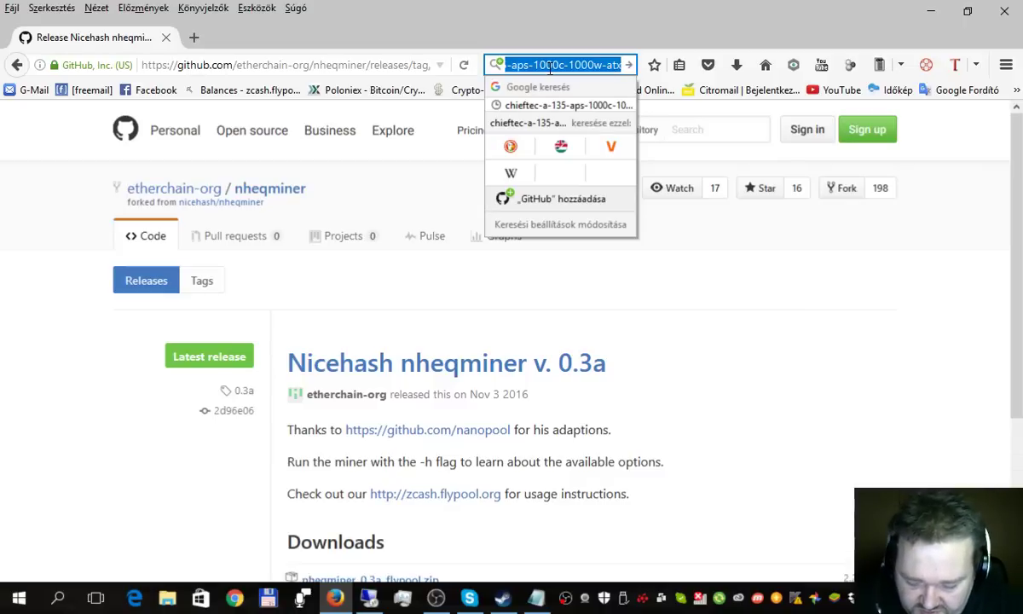
type("nvdia ")
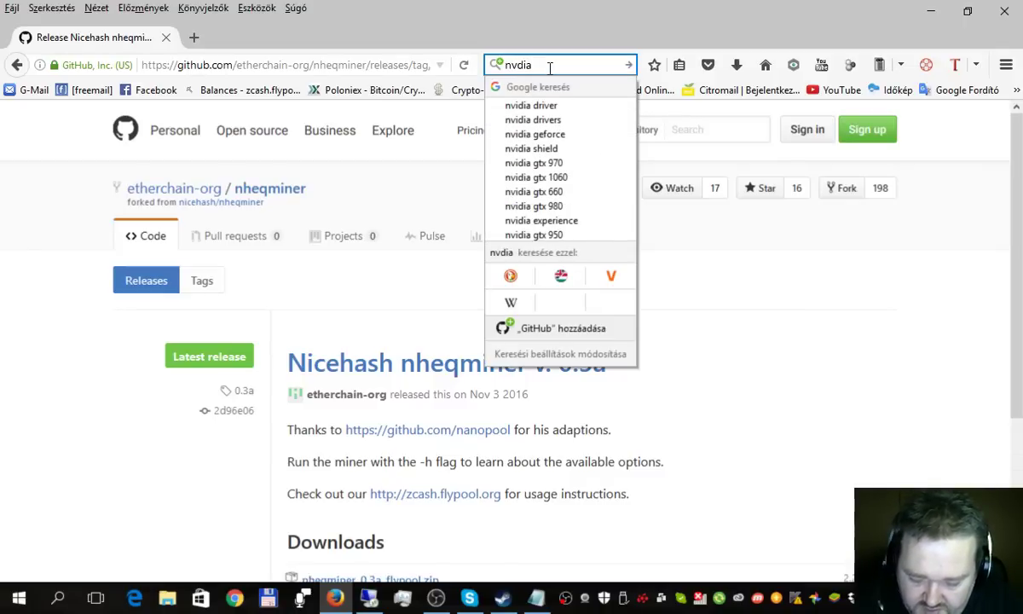
type("zcesh miner")
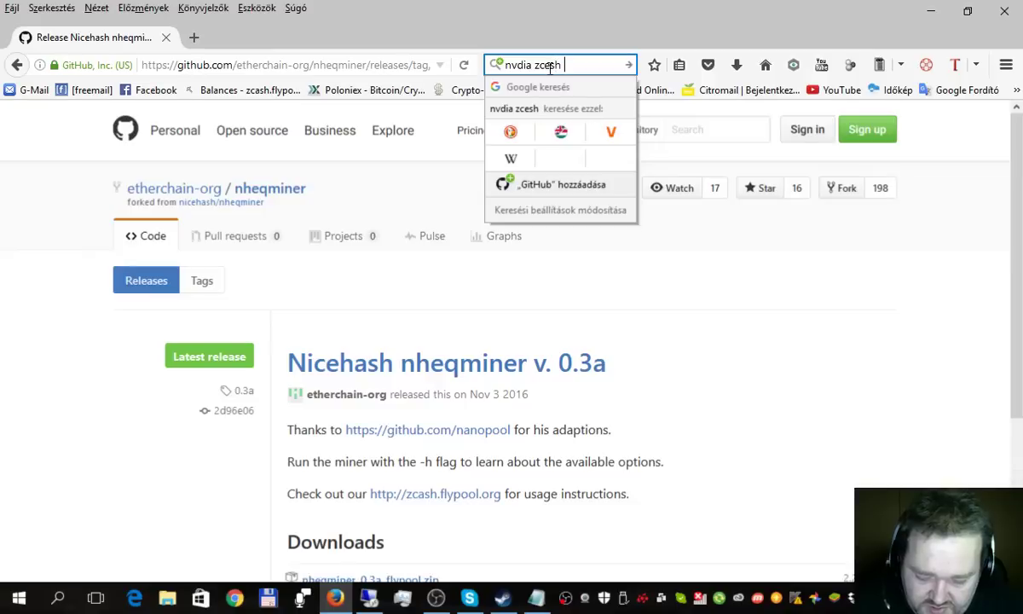
key("Return")
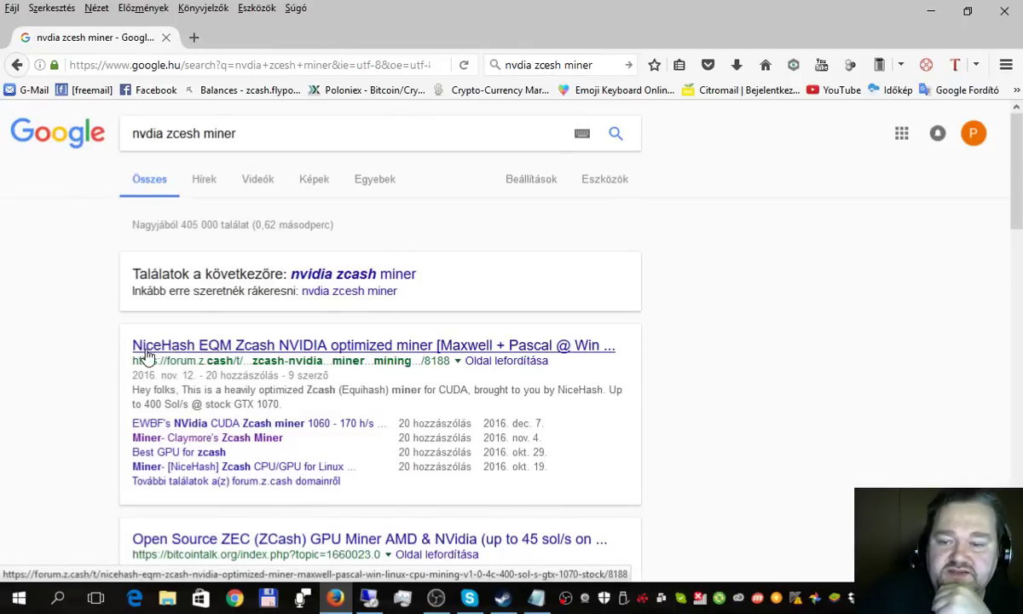
left_click(315, 345)
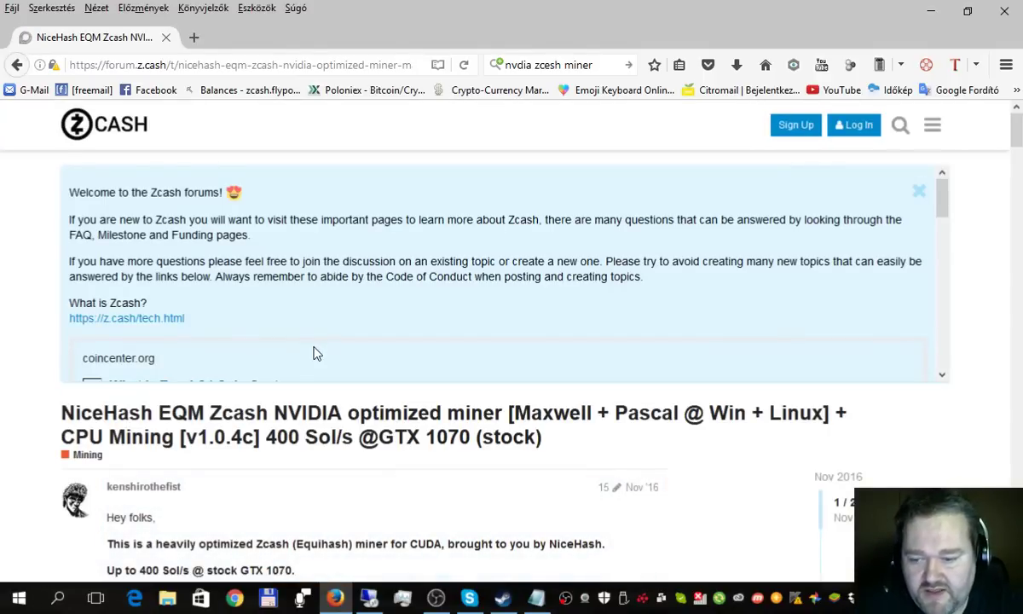
Examine the NiceHash EQM thread's first post for GPU requirements, pool compatibility, download links and launch command examples.
scroll(311, 353, "down", 3)
scroll(170, 486, "down", 4)
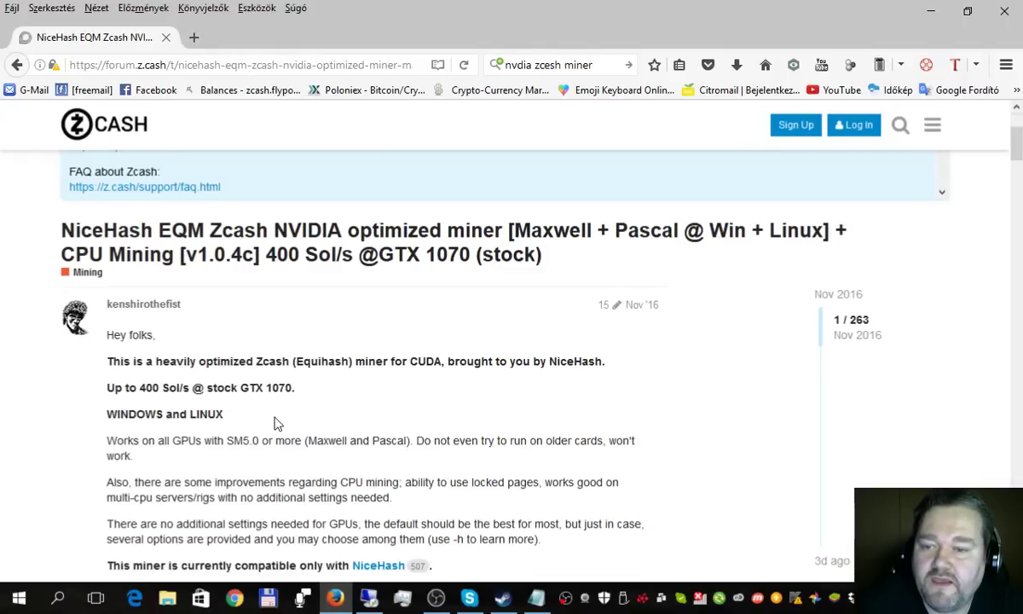
scroll(275, 423, "down", 3)
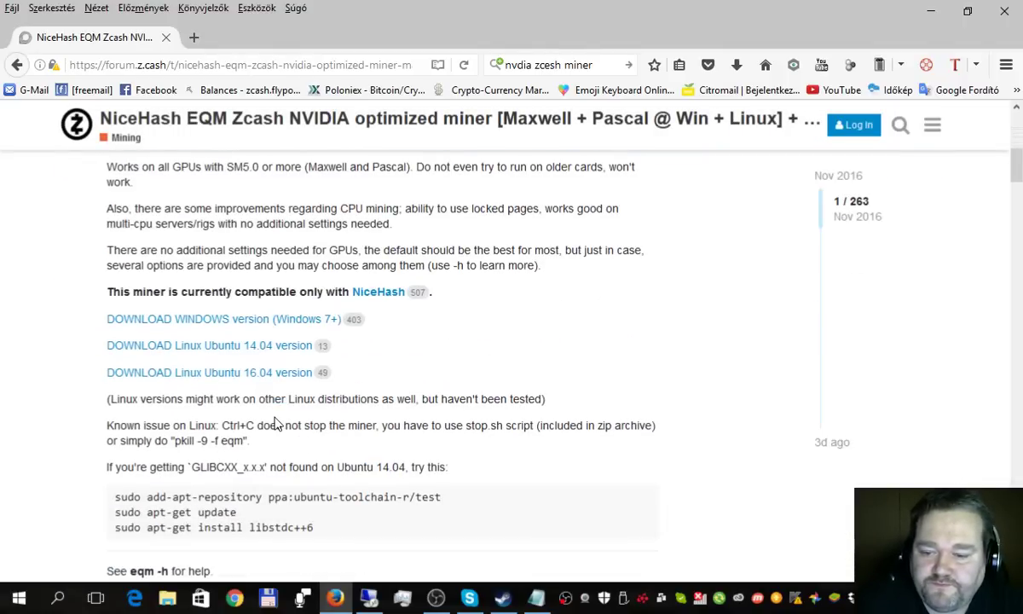
scroll(274, 424, "down", 3)
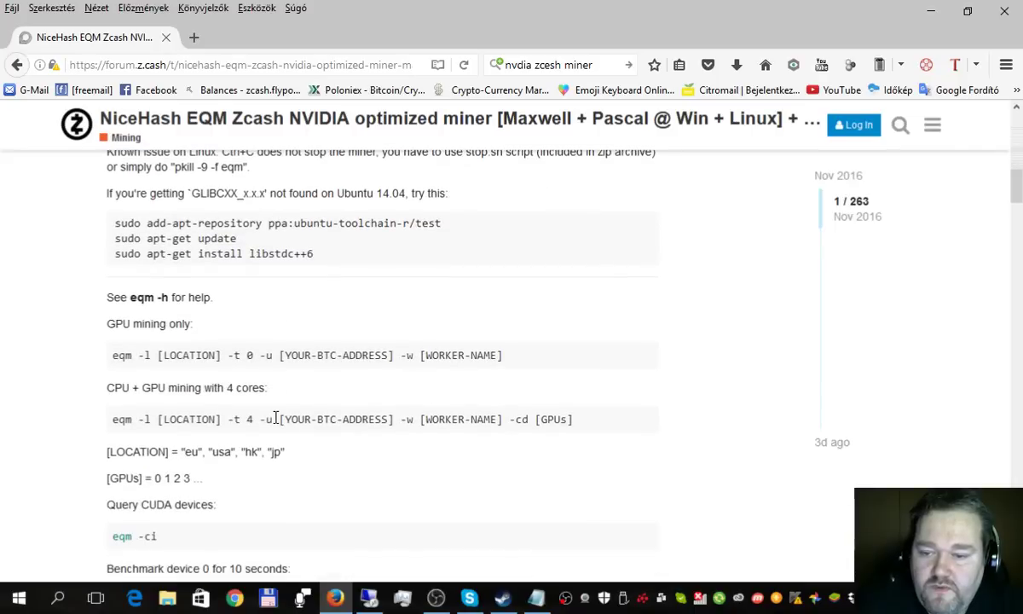
scroll(274, 417, "down", 10)
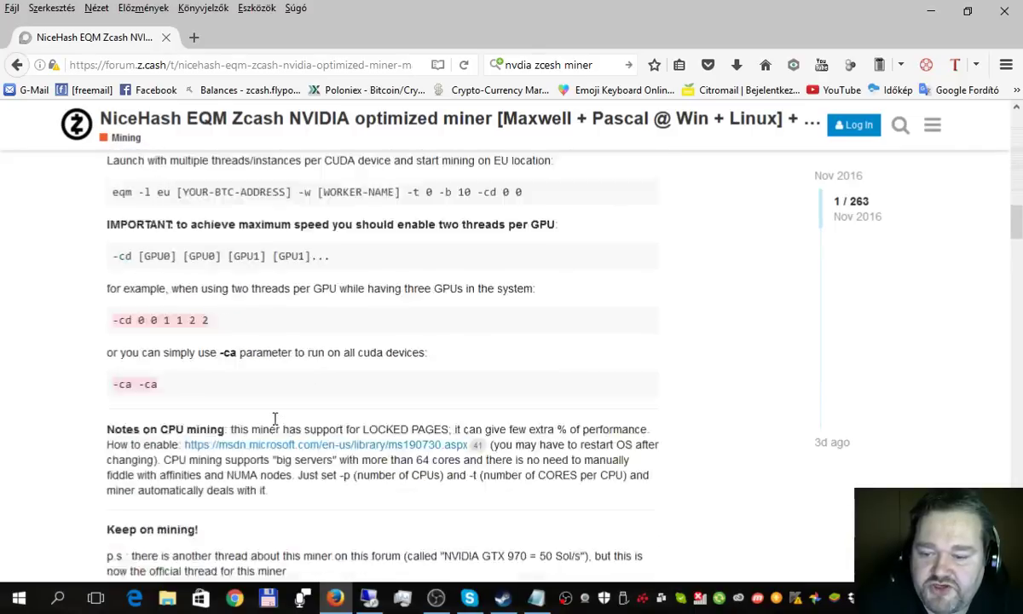
scroll(274, 424, "up", 20)
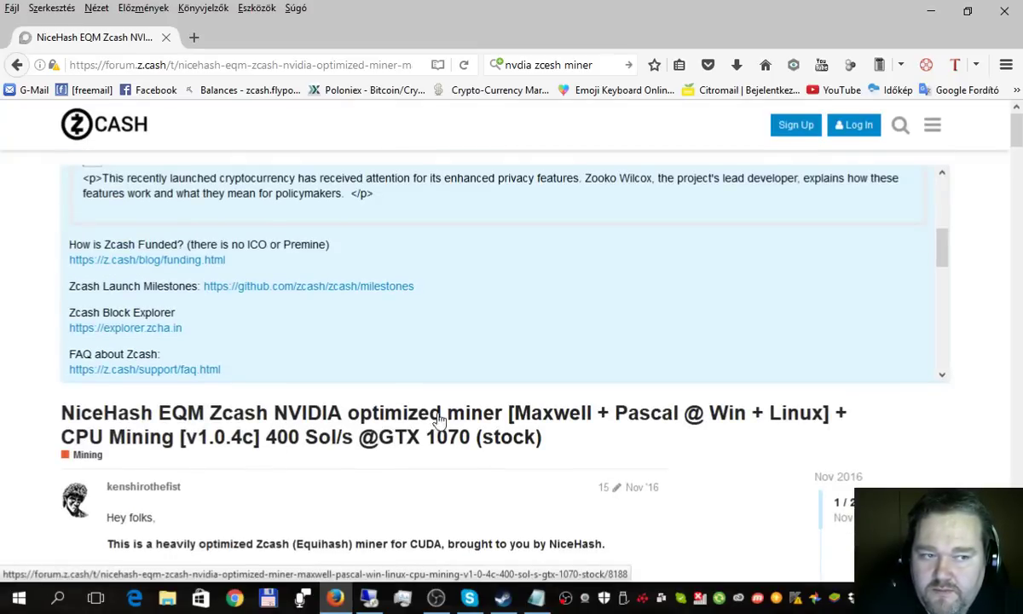
left_click_drag(942, 260, 966, 381)
scroll(552, 389, "down", 5)
scroll(552, 390, "down", 5)
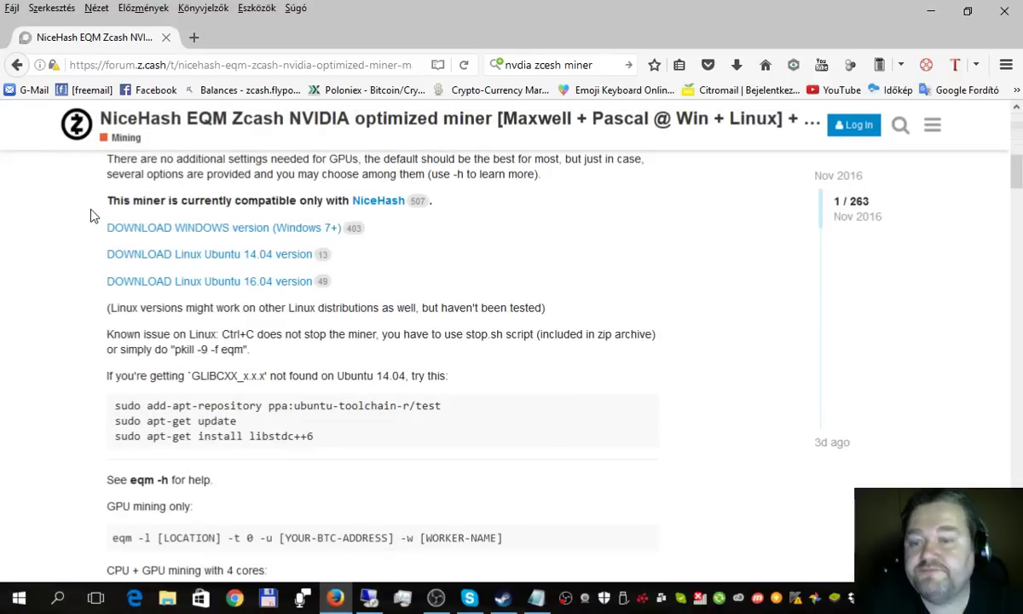
Download the Windows version of the EQM miner, saving eqm_v1.0.4c_Win64.zip to the Letöltések folder.
left_click(288, 227)
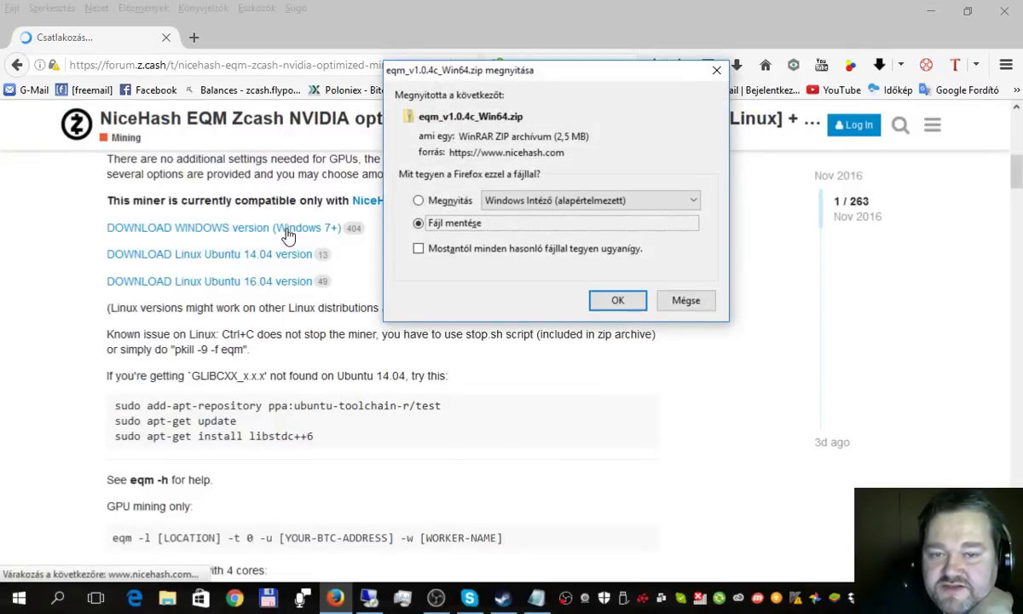
left_click(617, 300)
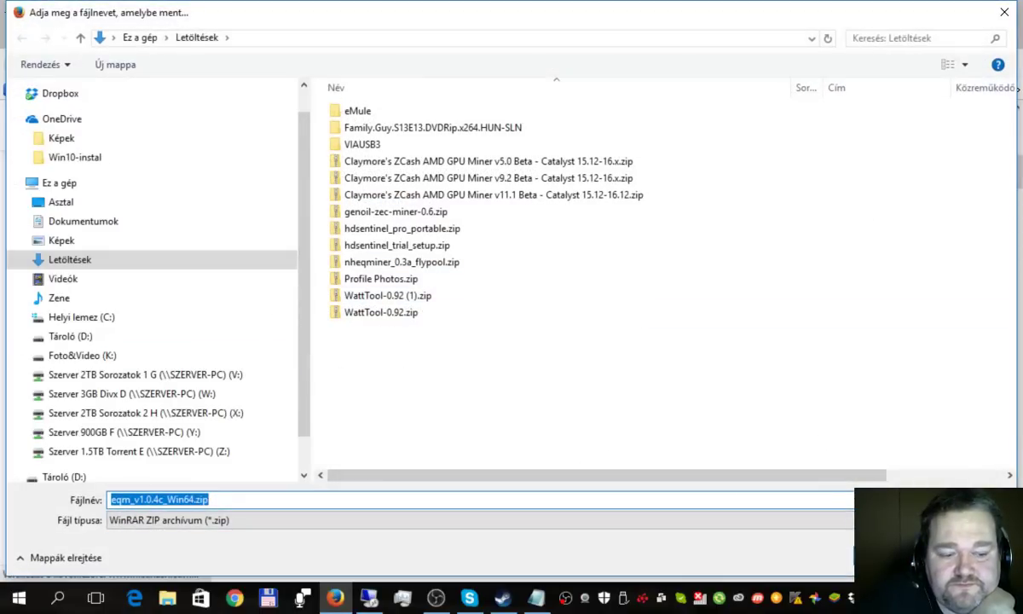
key("Return")
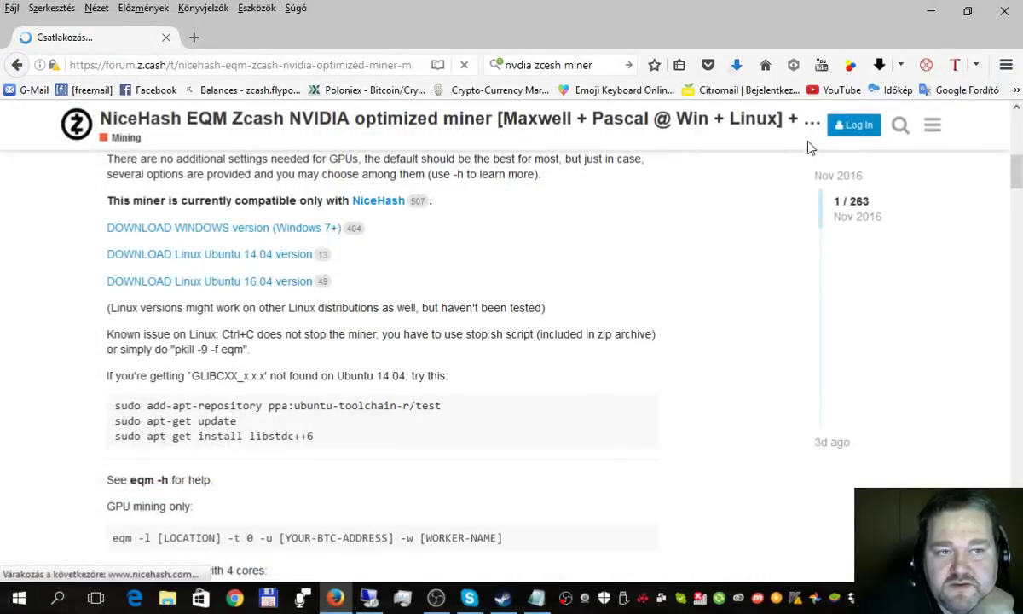
Open the downloaded eqm_v1.0.4c_Win64.zip, check its contents and copy the eqm_v1.0.4c_Win64 folder inside.
left_click(738, 72)
left_click(498, 108)
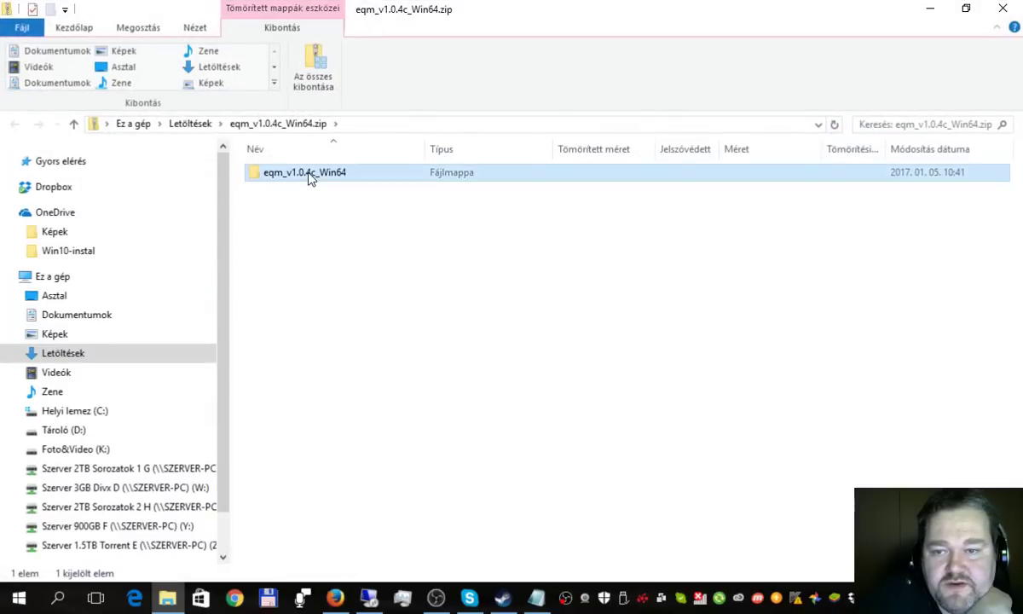
double_click(310, 175)
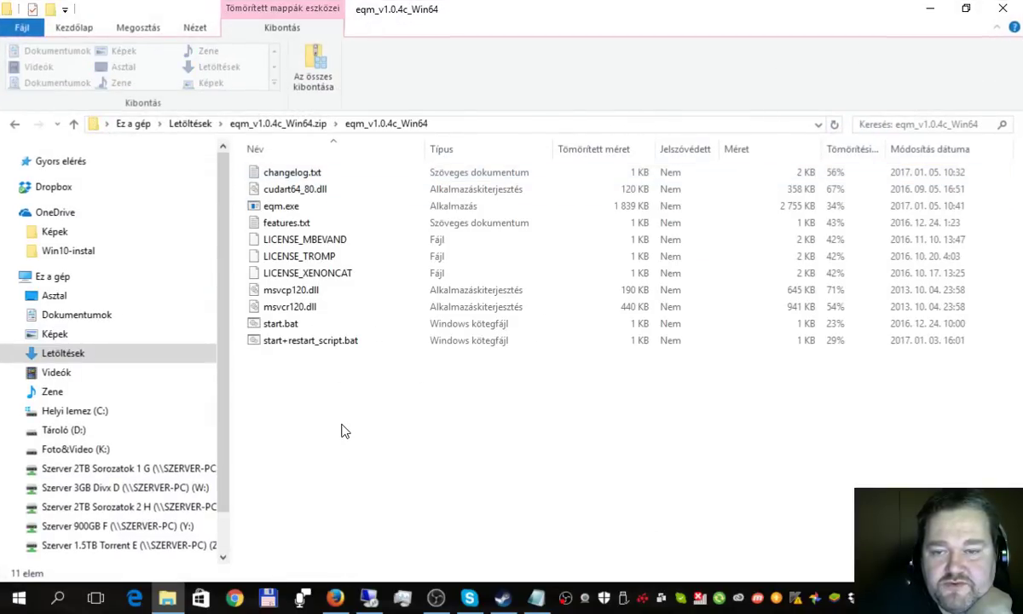
left_click(13, 124)
right_click(286, 176)
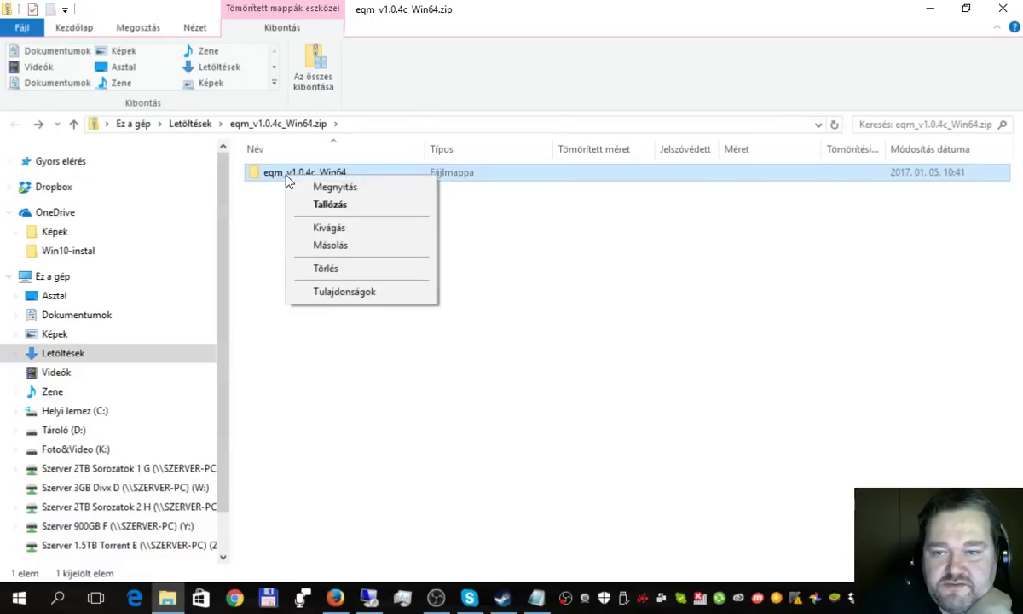
left_click(333, 245)
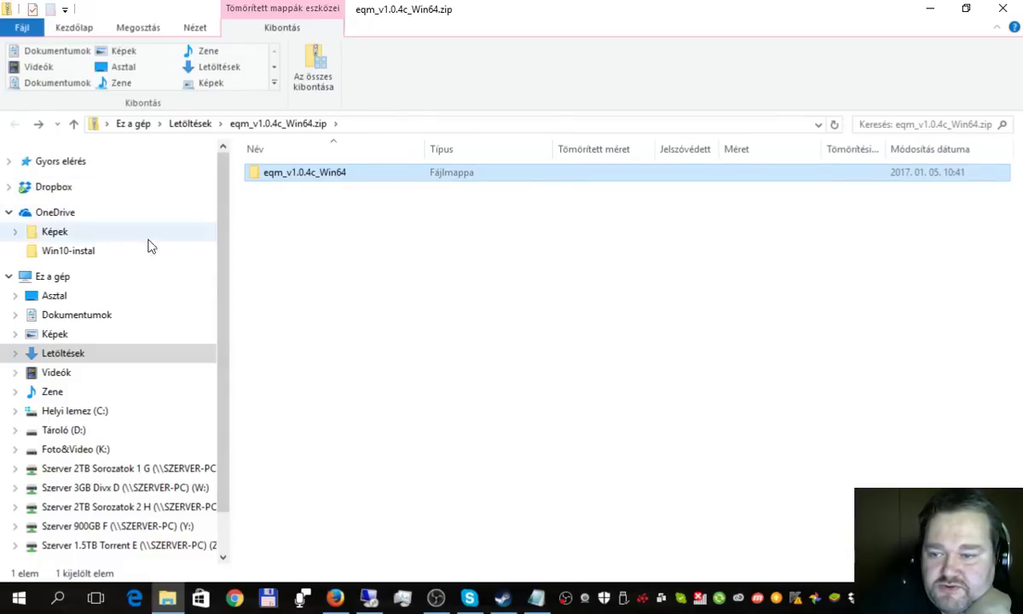
Paste the copied eqm_v1.0.4c_Win64 folder into the próba folder on the desktop.
left_click(67, 298)
double_click(271, 391)
right_click(300, 297)
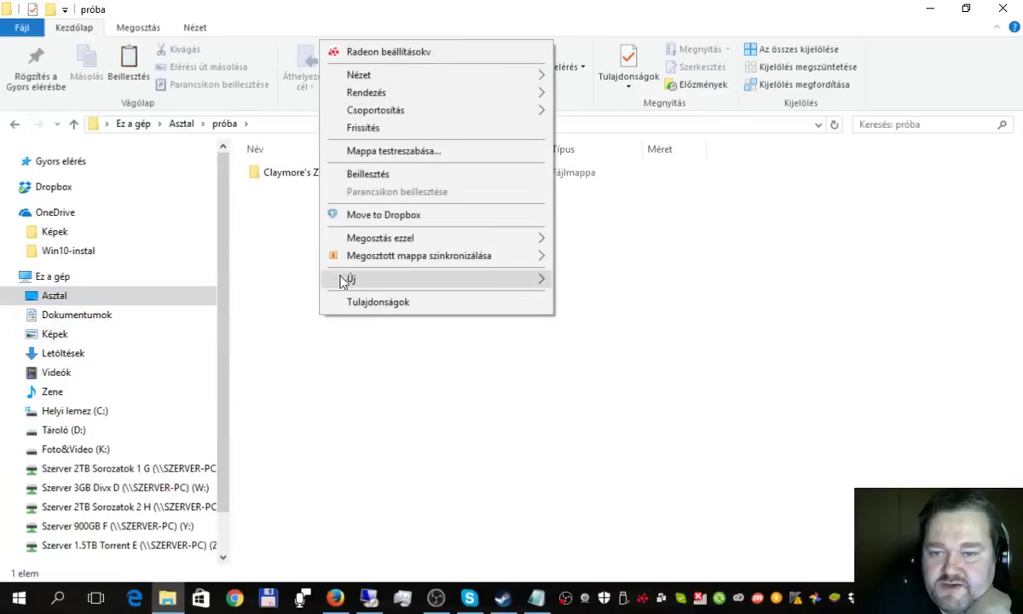
left_click(361, 175)
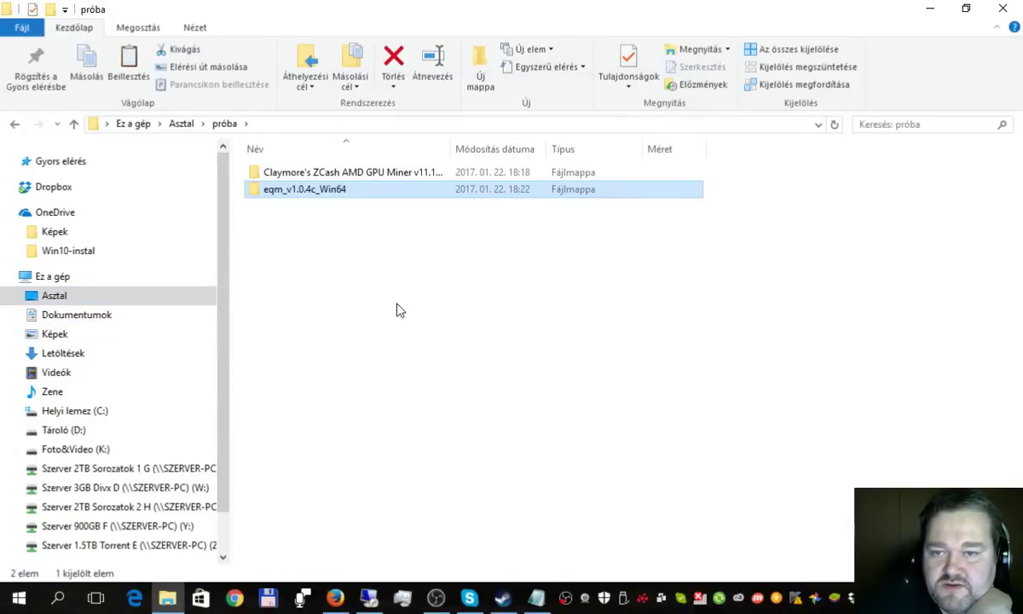
Open start.bat from the pasted eqm_v1.0.4c_Win64 folder for editing, accepting the security warning.
double_click(303, 193)
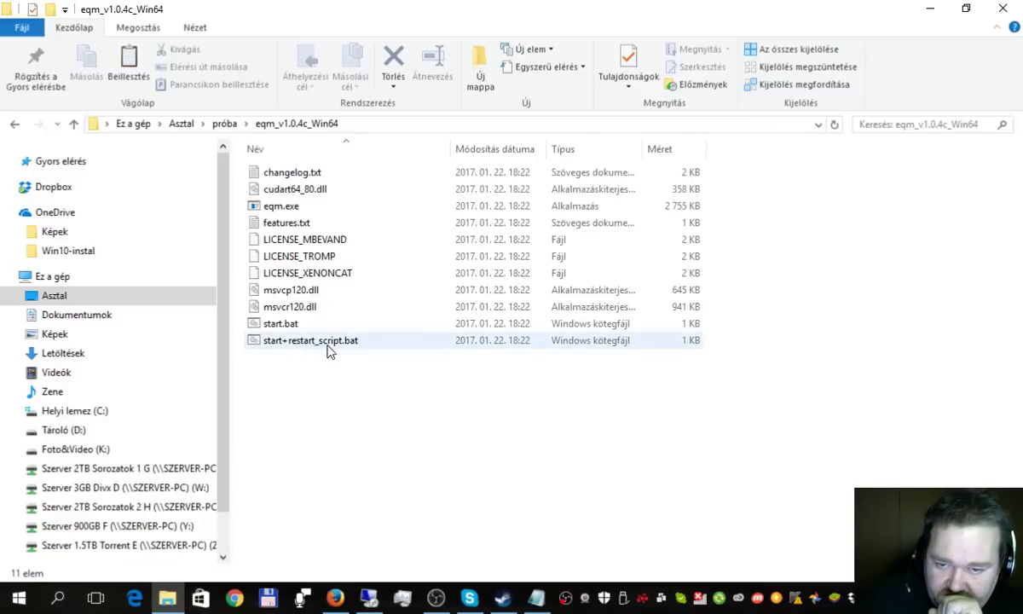
left_click(276, 329)
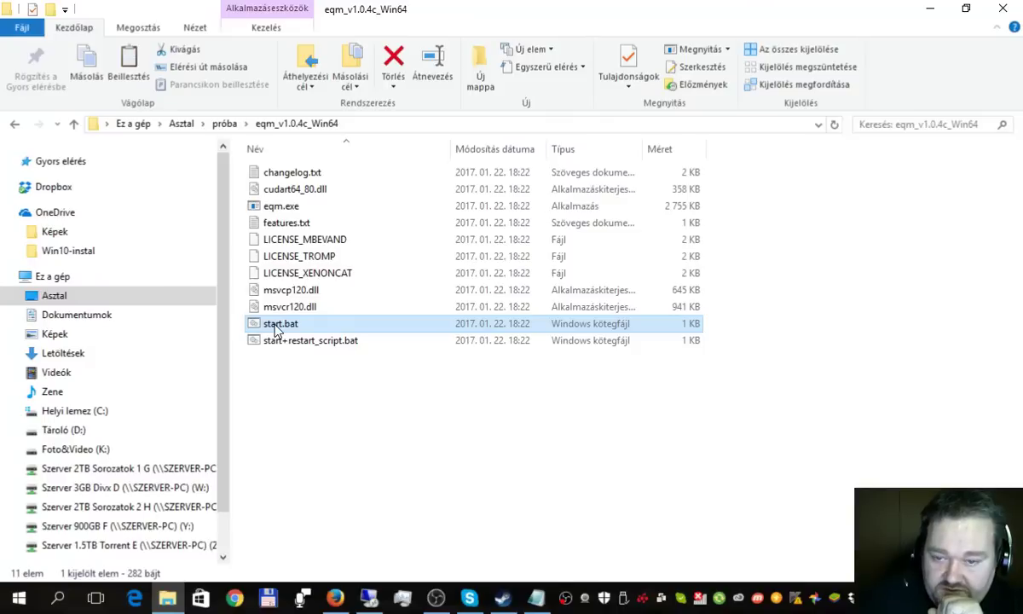
right_click(275, 329)
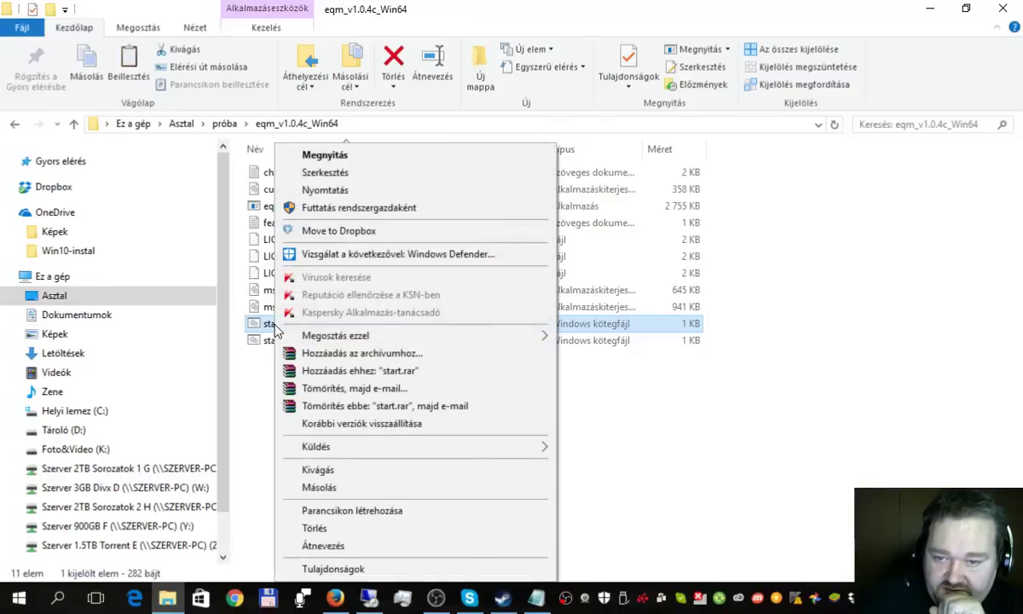
left_click(333, 174)
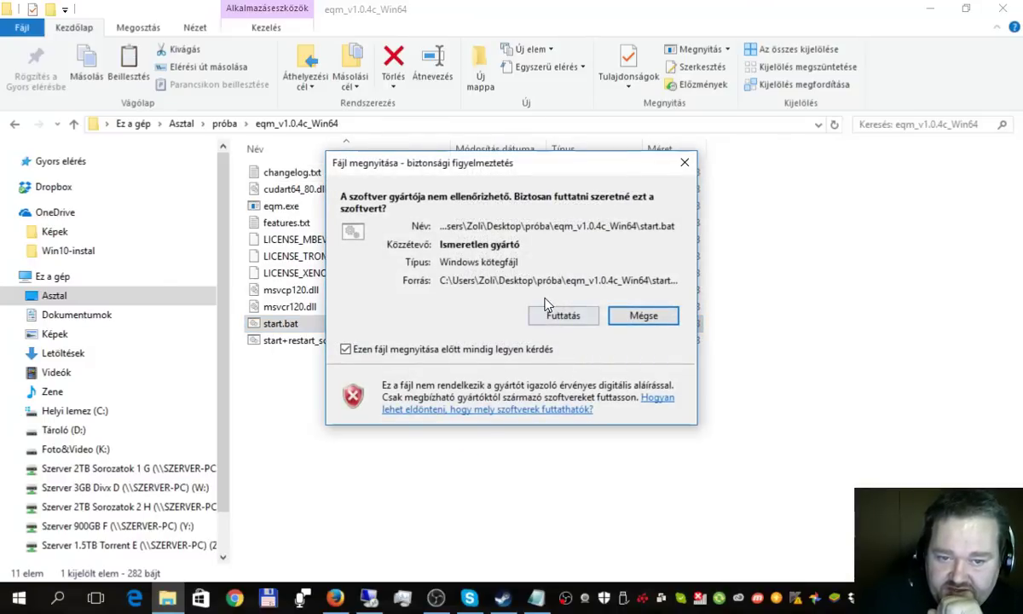
left_click(556, 317)
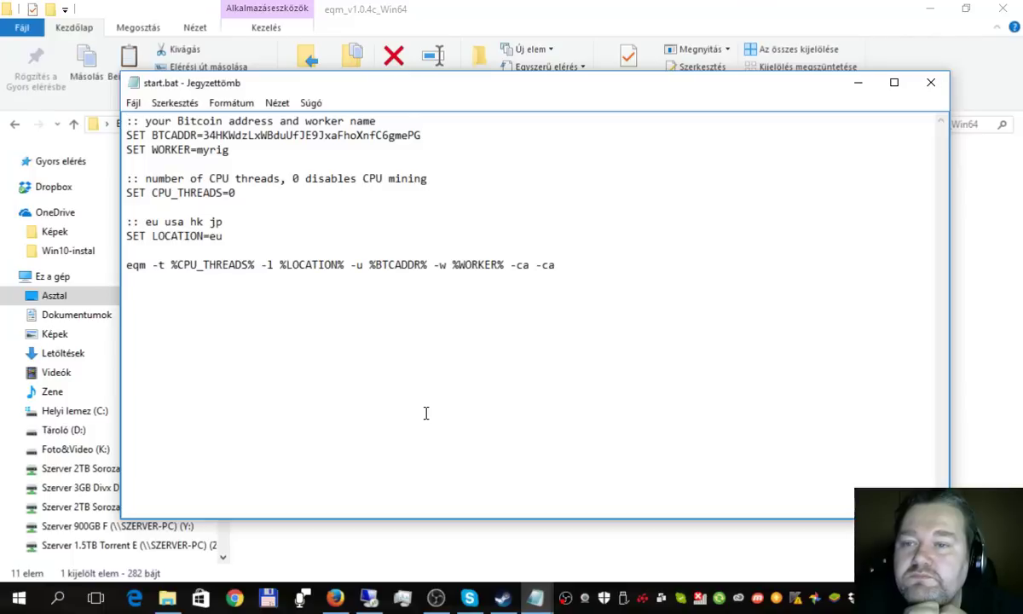
Close start.bat and look through features.txt in the eqm_v1.0.4c_Win64 folder.
left_click(931, 83)
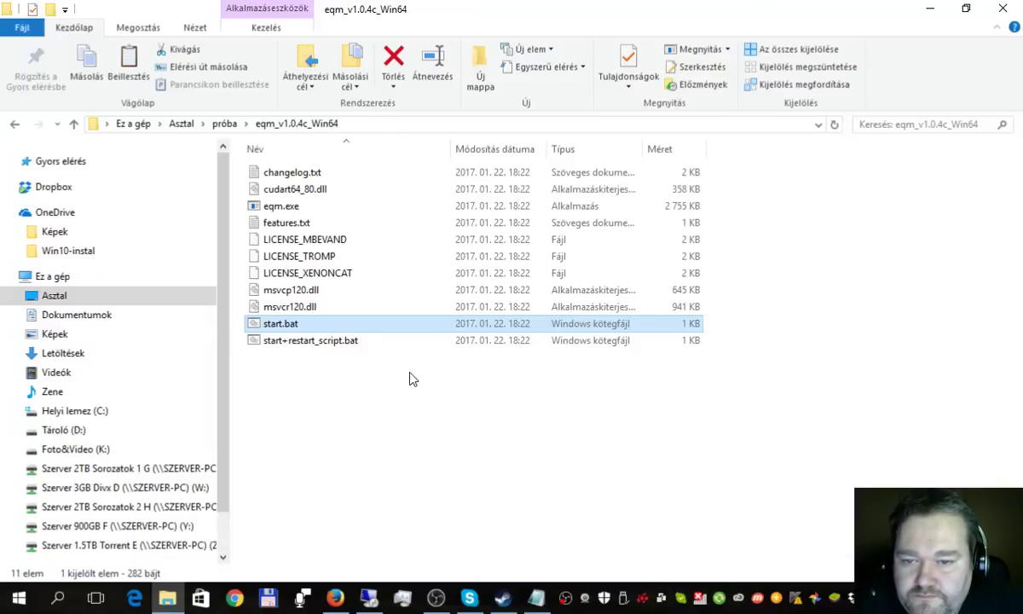
double_click(294, 223)
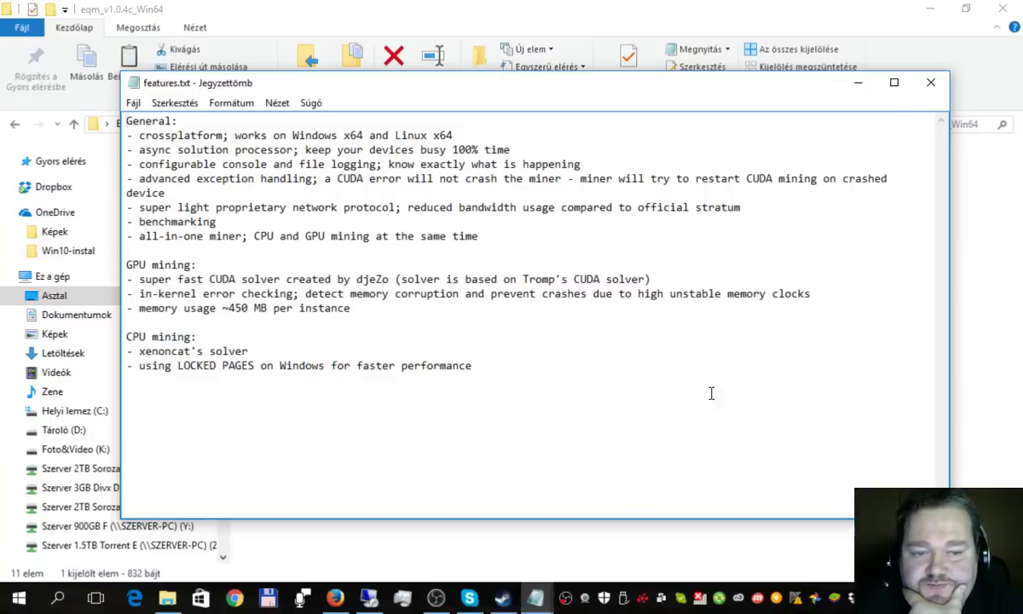
left_click(929, 83)
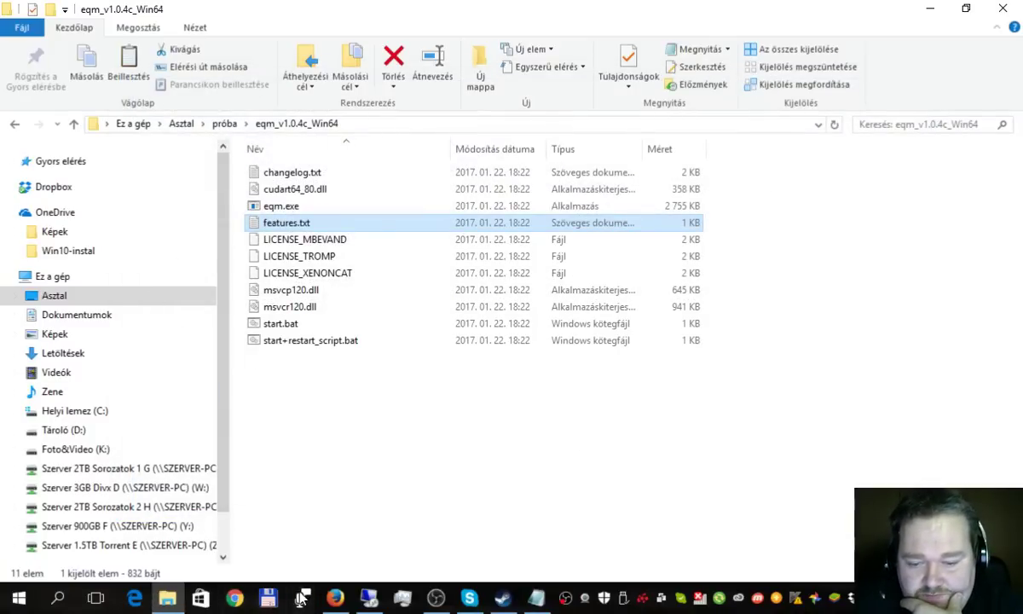
Switch to Firefox and read the NiceHash EQM forum post's compatibility notes and mining command examples.
left_click(335, 597)
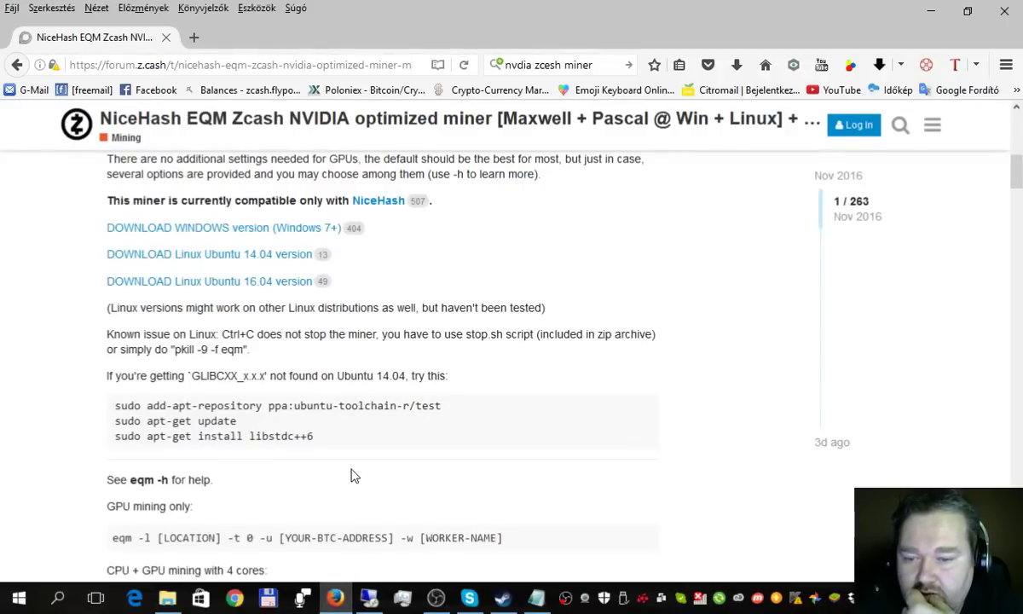
scroll(355, 475, "up", 2)
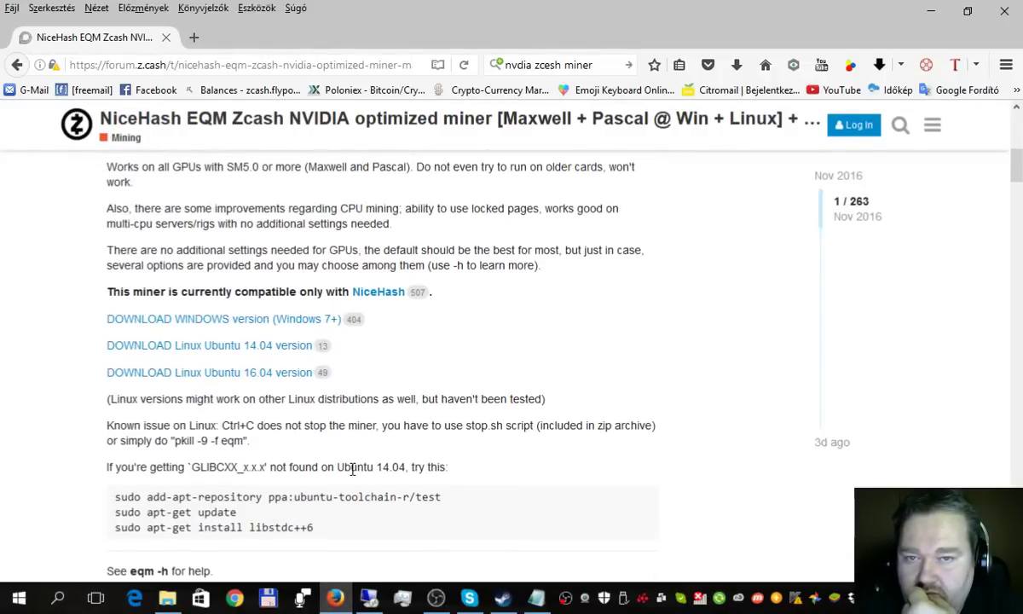
scroll(352, 468, "up", 5)
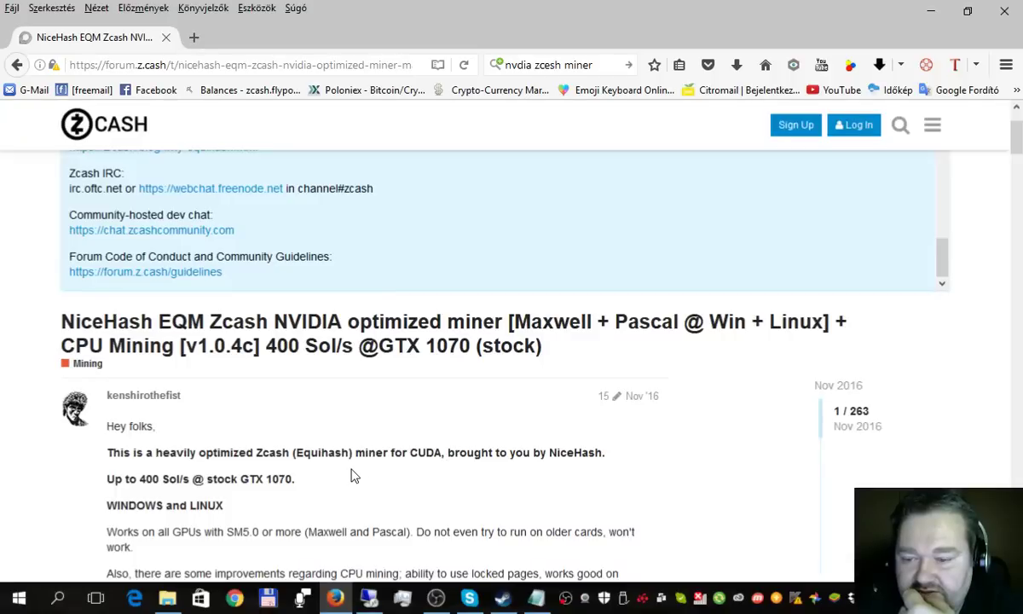
scroll(355, 476, "down", 4)
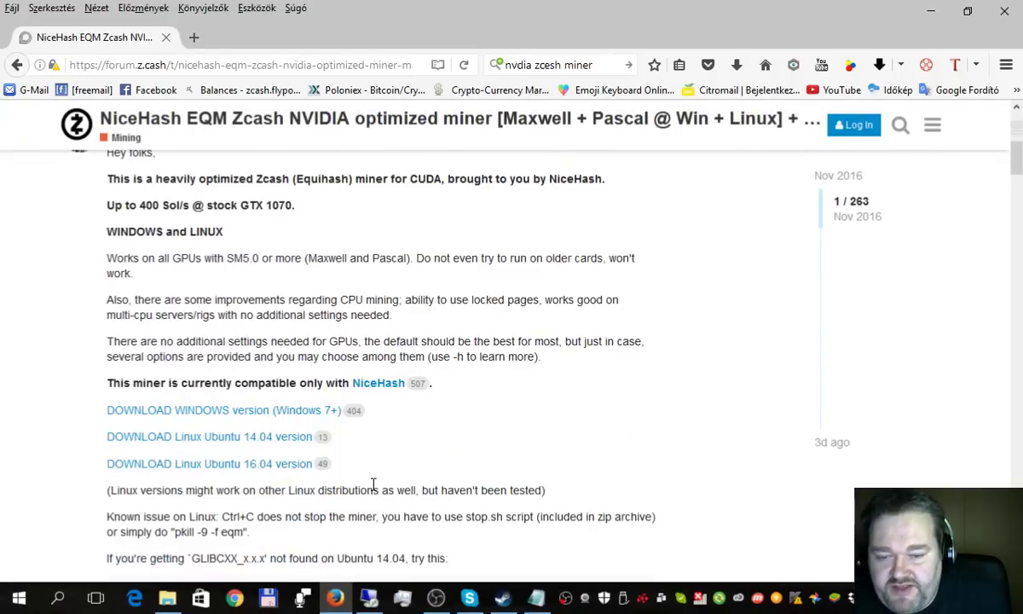
scroll(377, 486, "down", 5)
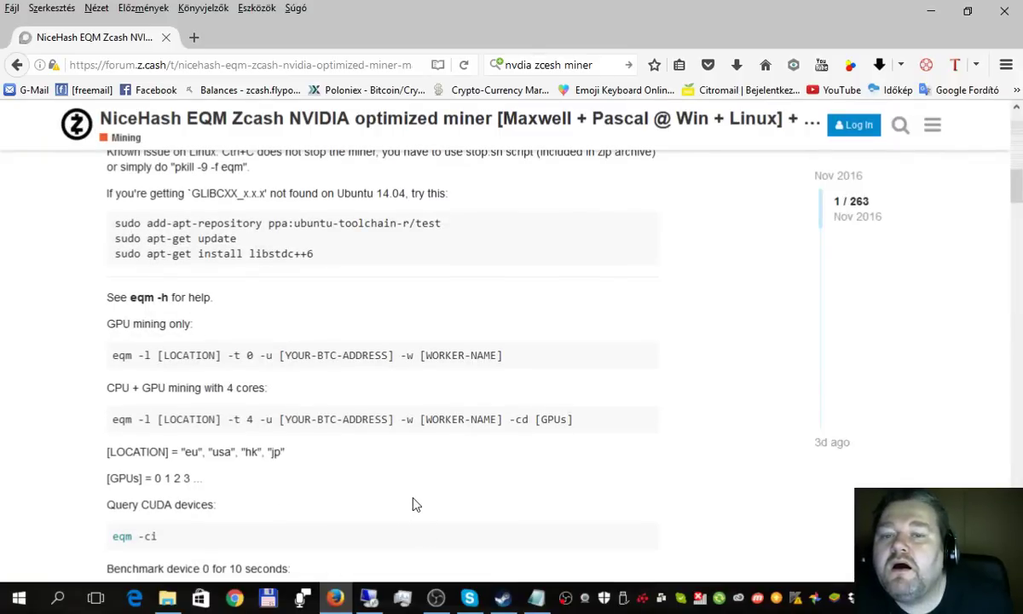
scroll(410, 504, "up", 2)
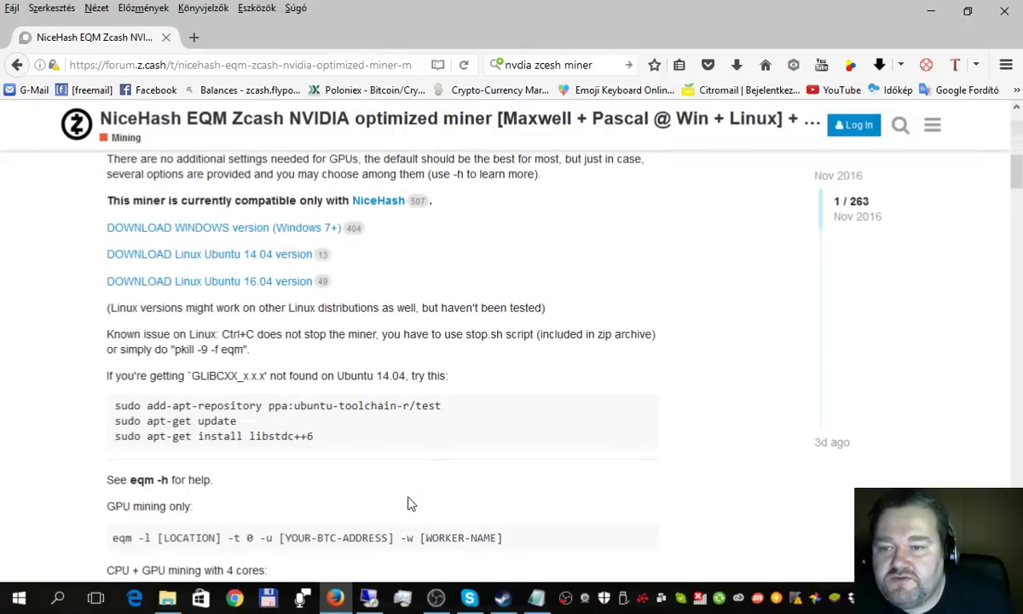
scroll(409, 503, "down", 2)
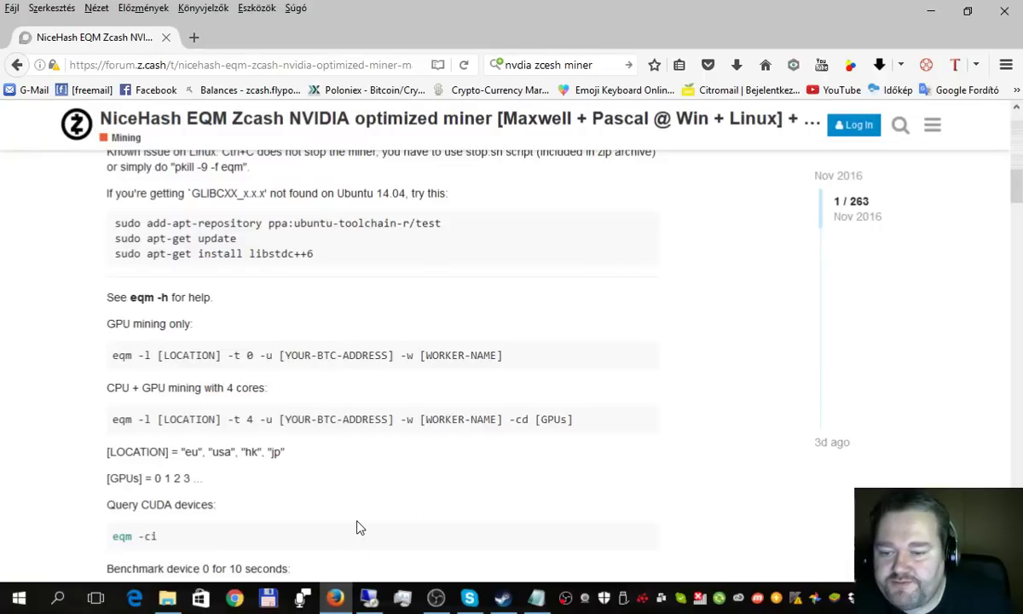
scroll(351, 516, "down", 2)
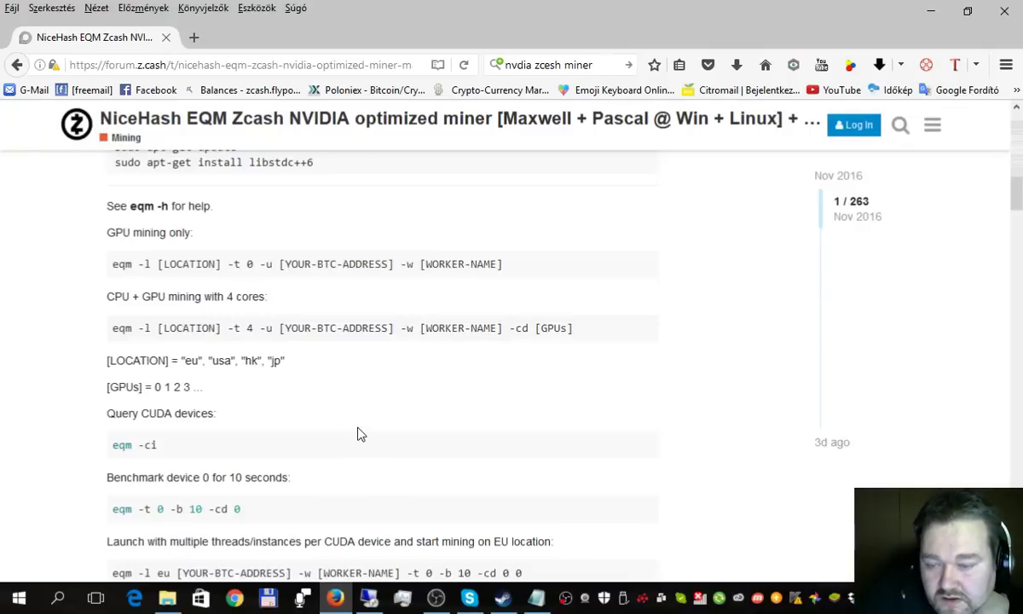
Examine the post's GPU numbering and its parameters for running two threads per GPU or using all CUDA devices.
double_click(158, 389)
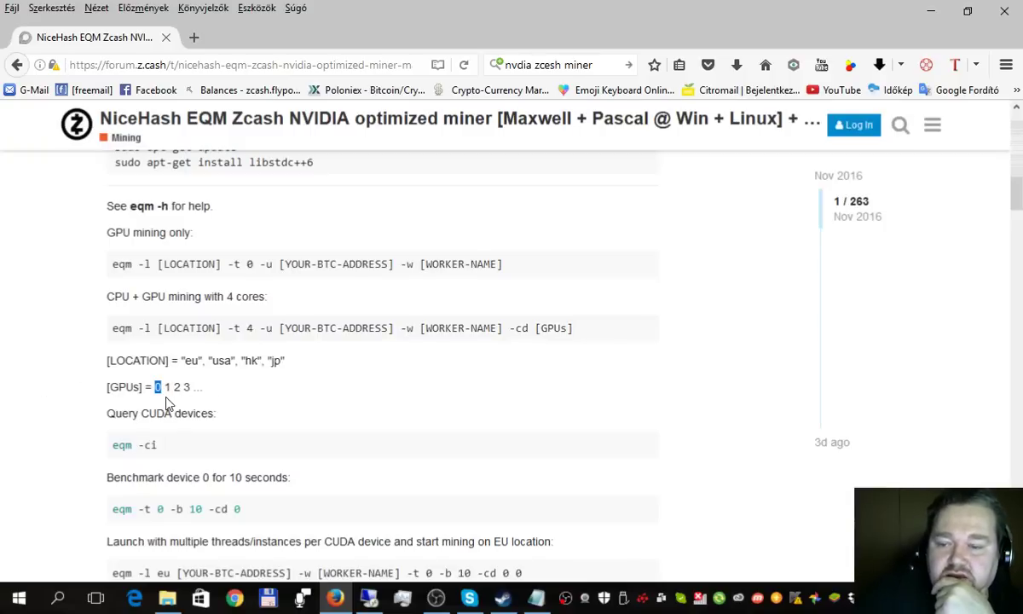
left_click_drag(190, 388, 155, 388)
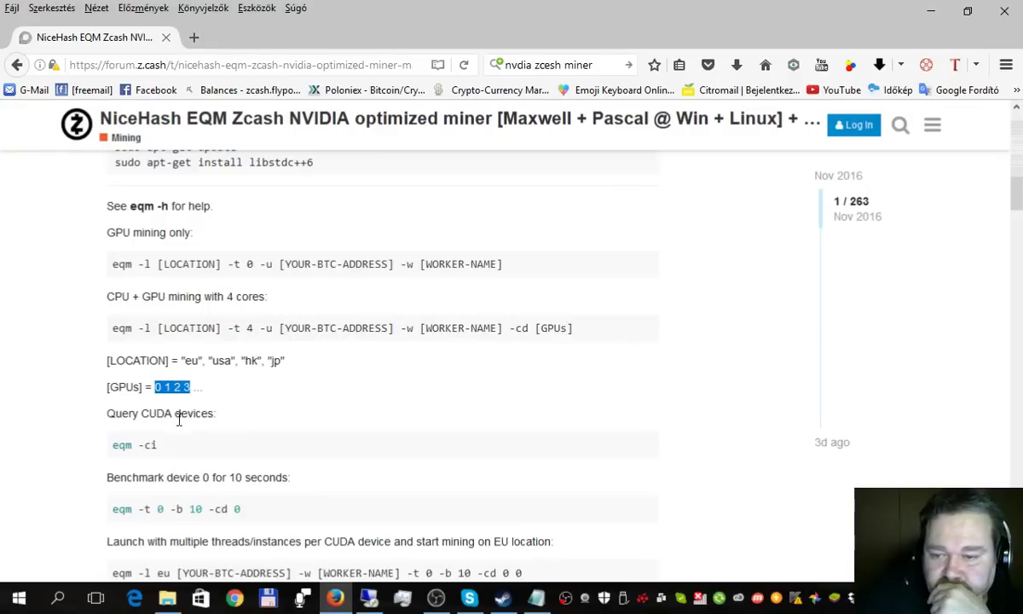
left_click(178, 389)
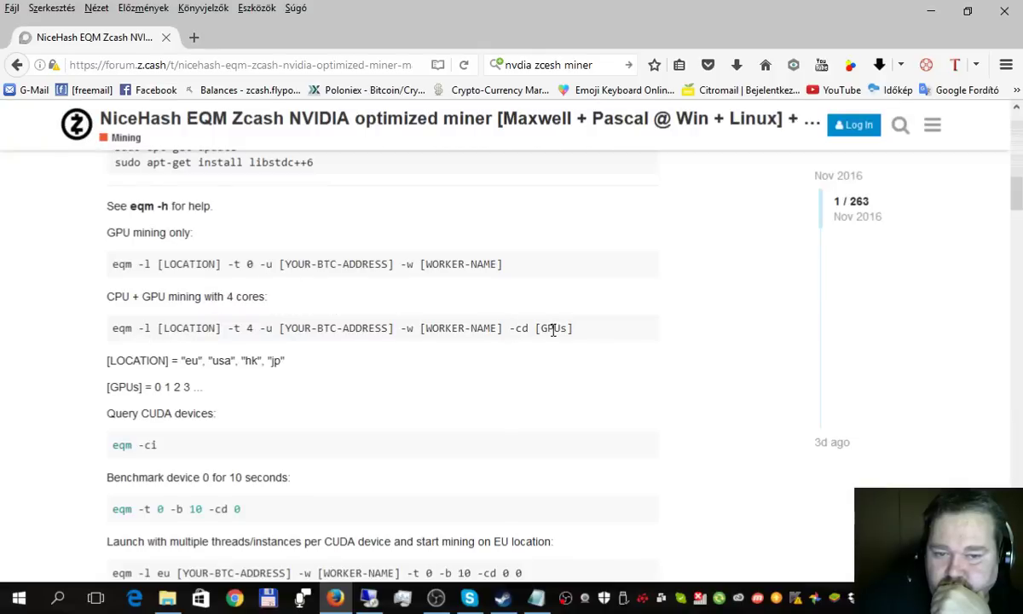
scroll(384, 326, "down", 2)
scroll(366, 332, "down", 4)
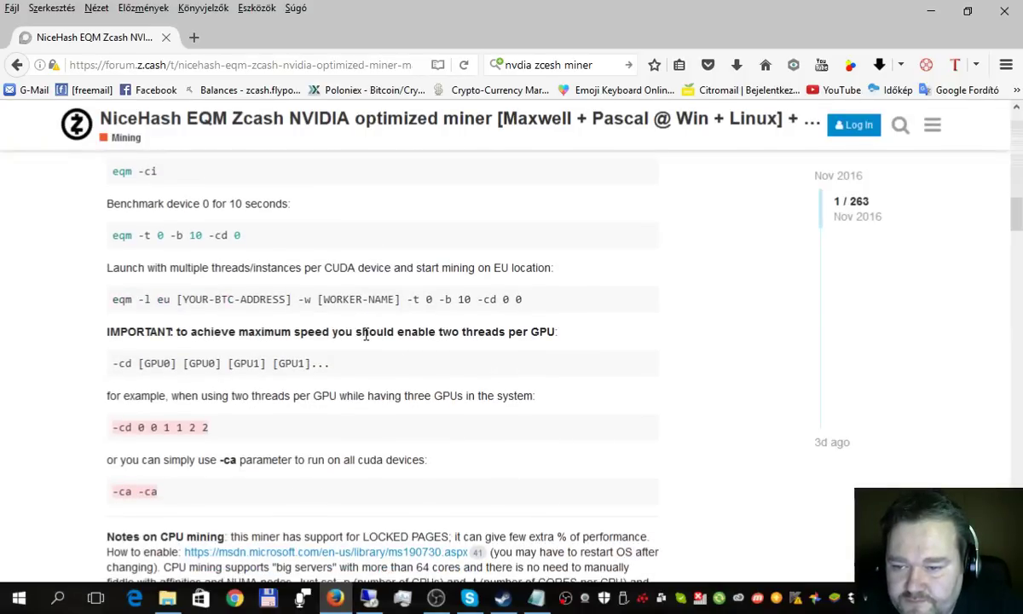
scroll(365, 334, "up", 4)
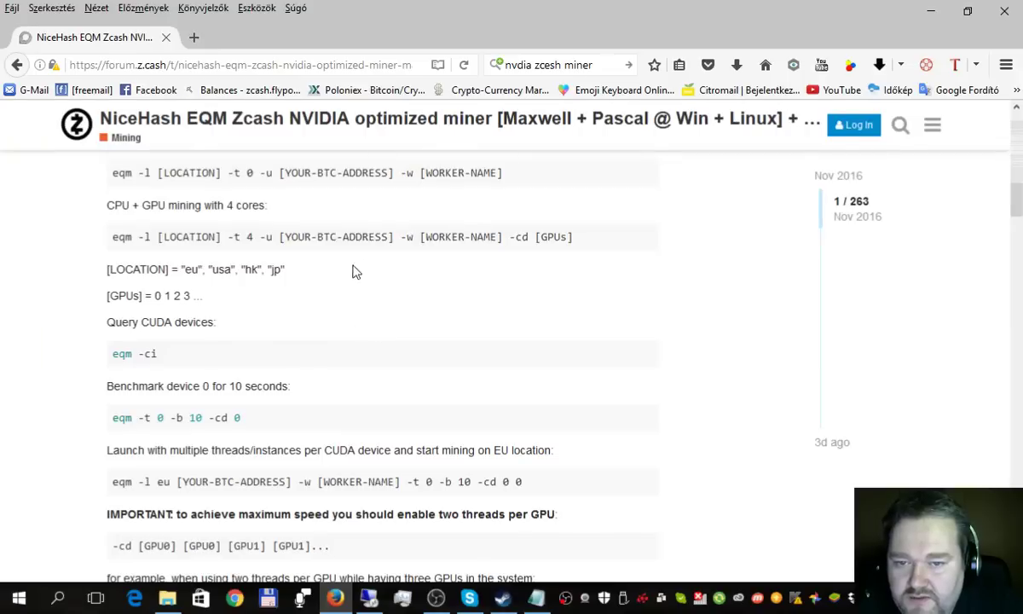
scroll(409, 269, "down", 2)
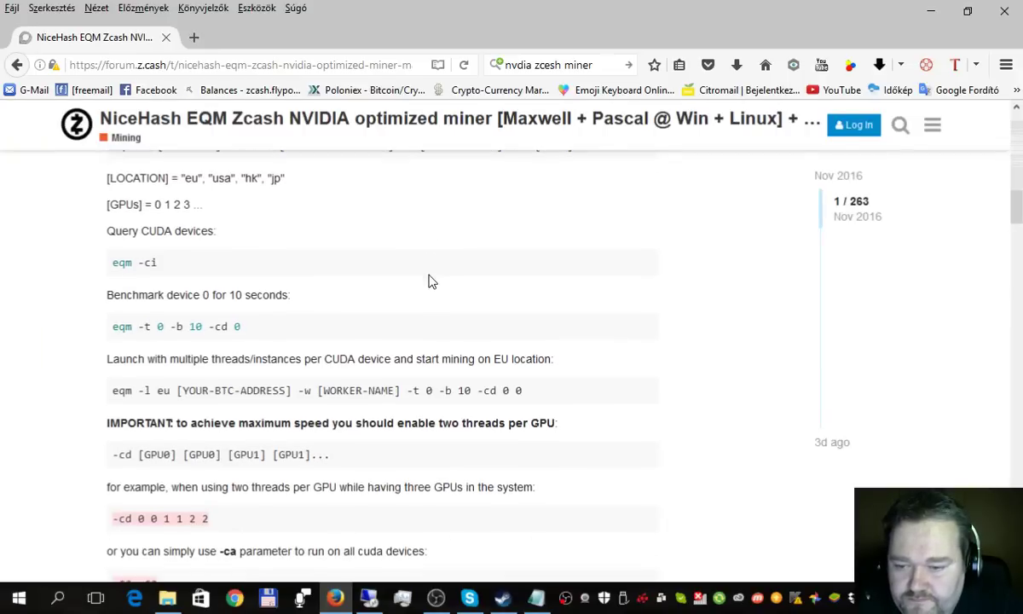
scroll(431, 282, "down", 4)
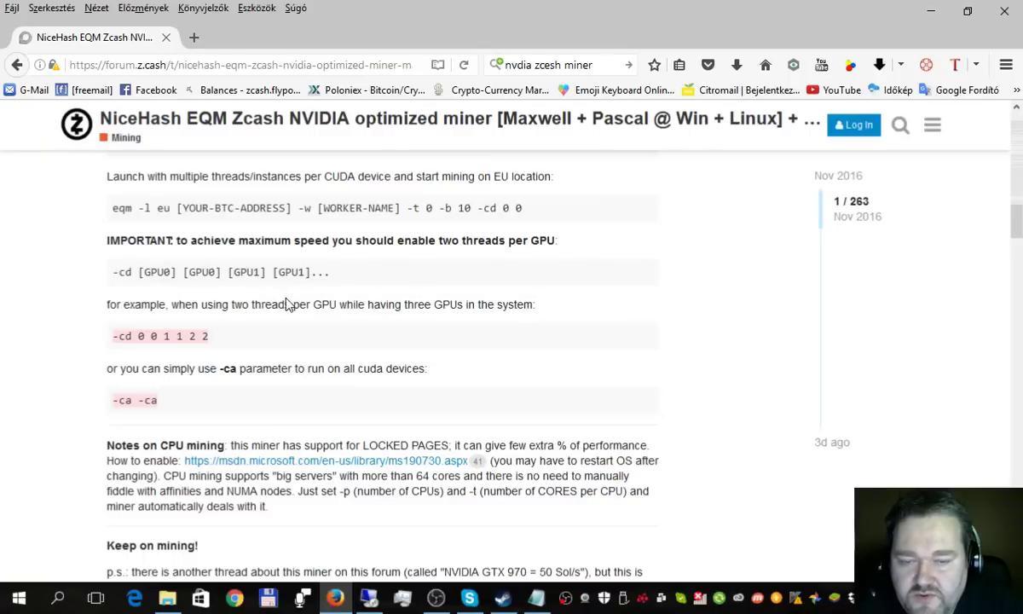
scroll(288, 303, "down", 7)
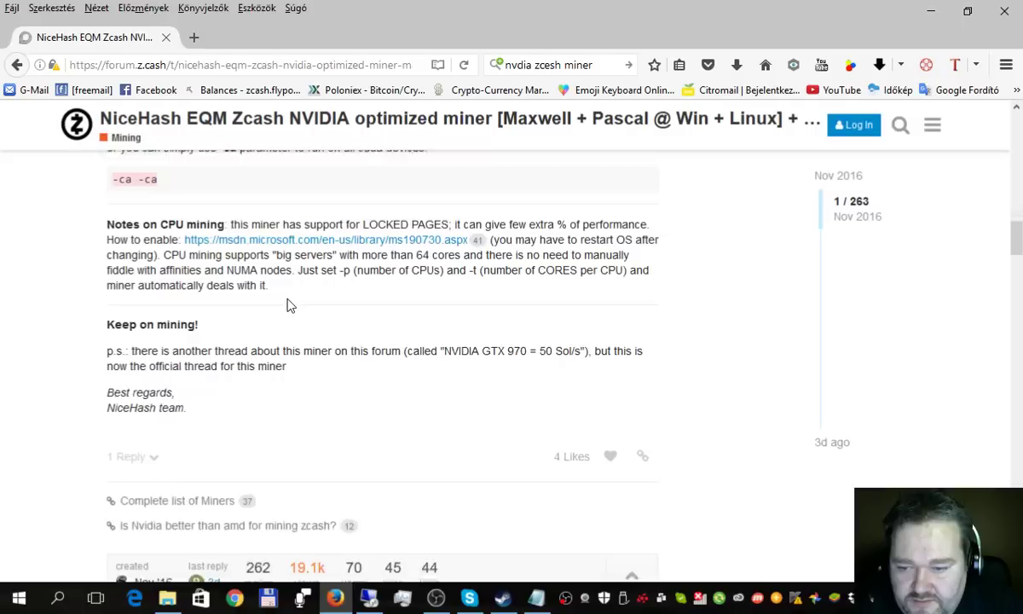
scroll(288, 304, "up", 7)
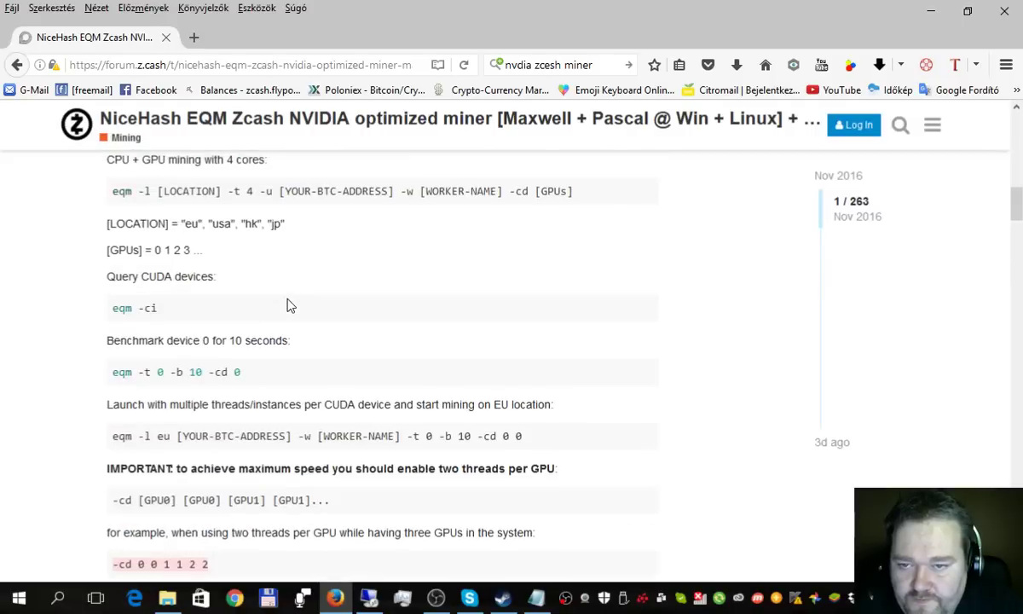
scroll(288, 305, "up", 2)
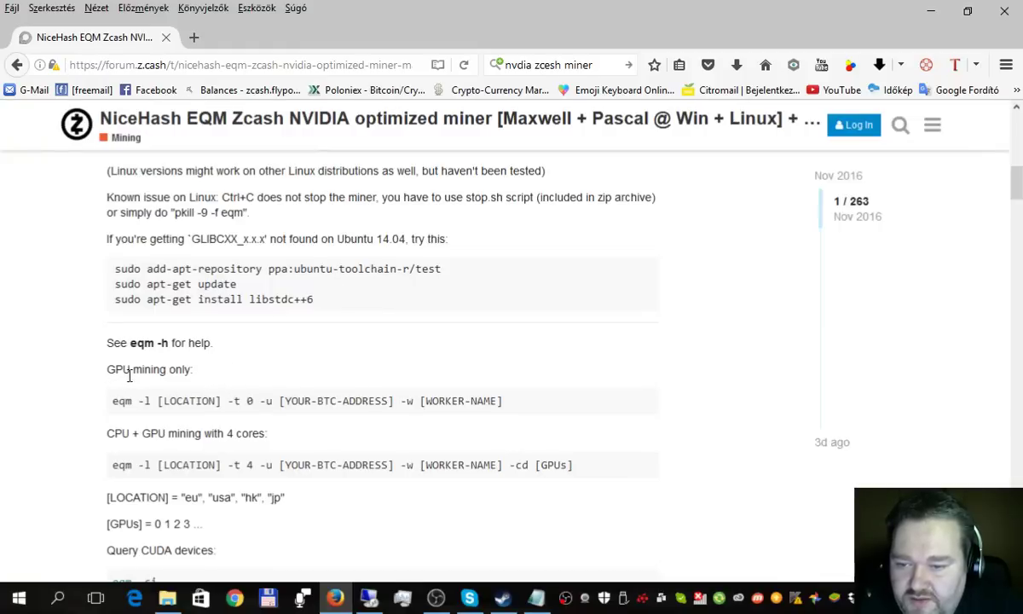
Compare the GPU-only and CPU + GPU command examples and copy the GPU-only eqm command line.
double_click(117, 403)
left_click_drag(143, 407, 505, 396)
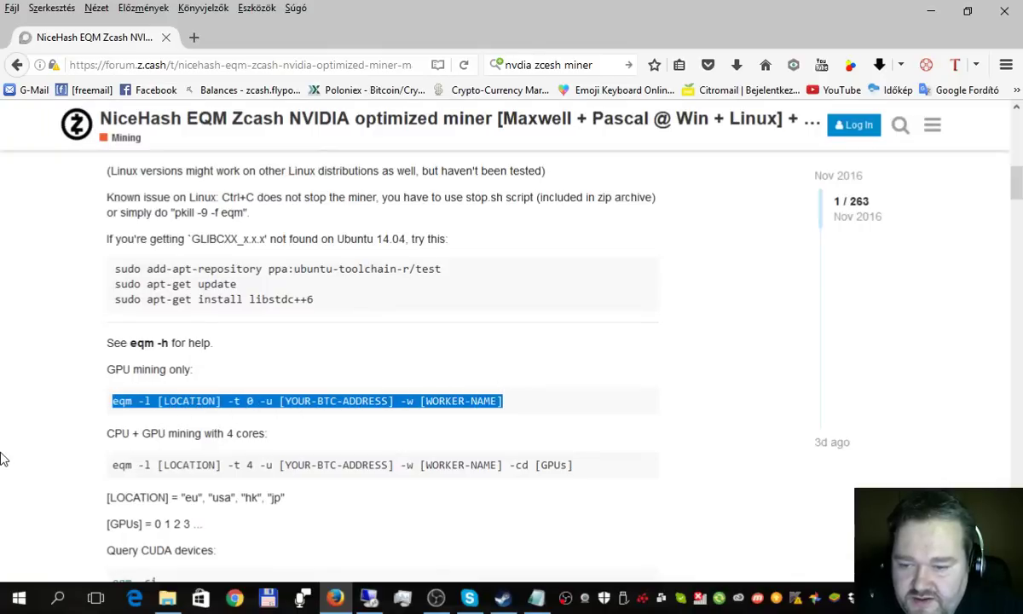
left_click_drag(109, 464, 575, 465)
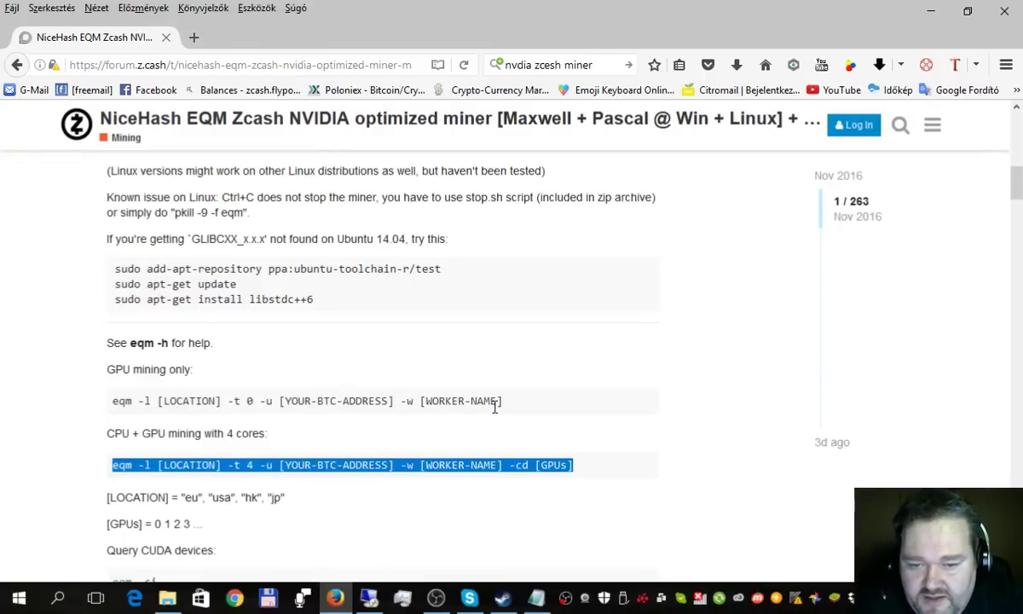
left_click(522, 412)
left_click_drag(510, 402, 69, 411)
left_click(69, 411)
left_click_drag(512, 404, 116, 393)
key("ctrl+c")
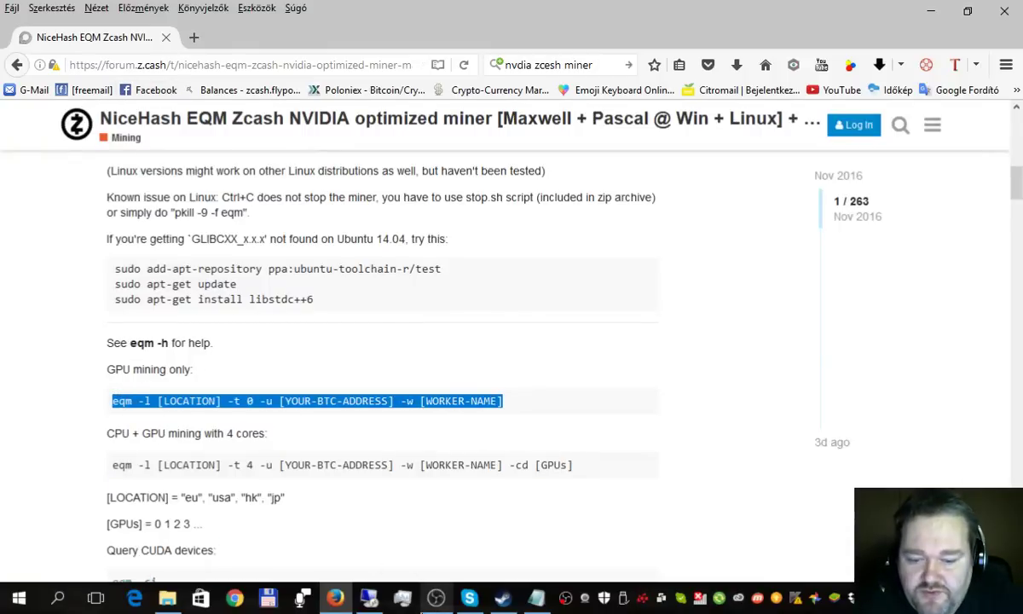
Reopen start.bat for editing from the eqm_v1.0.4c_Win64 folder and paste the copied command below the existing eqm line.
left_click(514, 599)
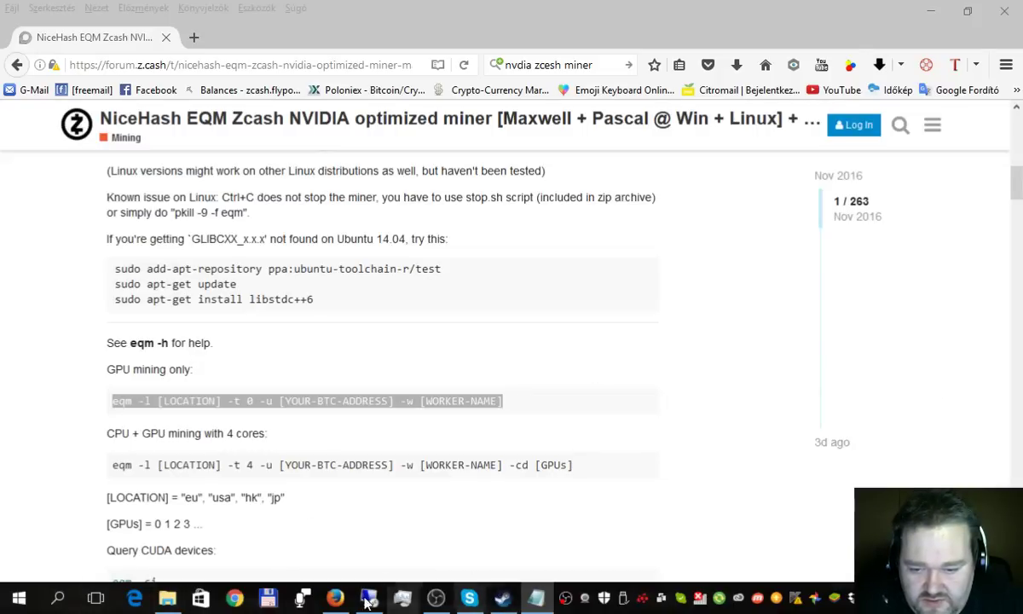
left_click(167, 600)
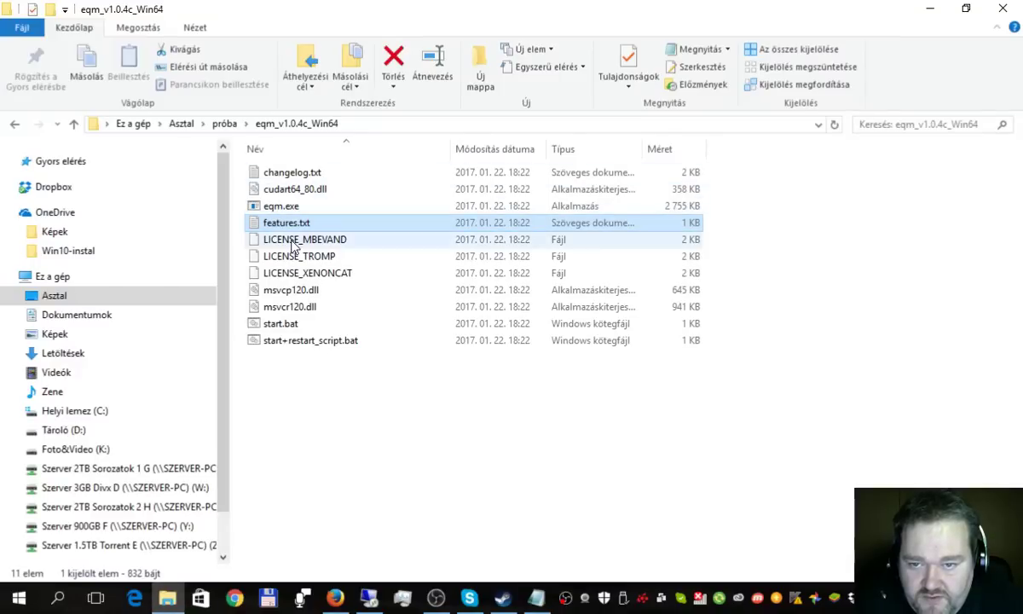
right_click(275, 328)
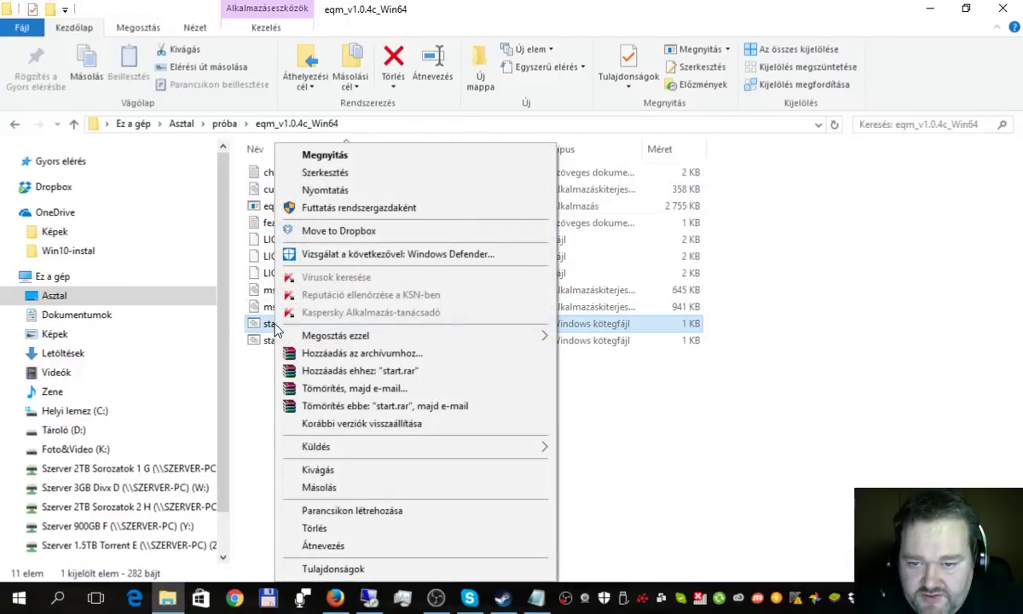
left_click(322, 157)
left_click(558, 316)
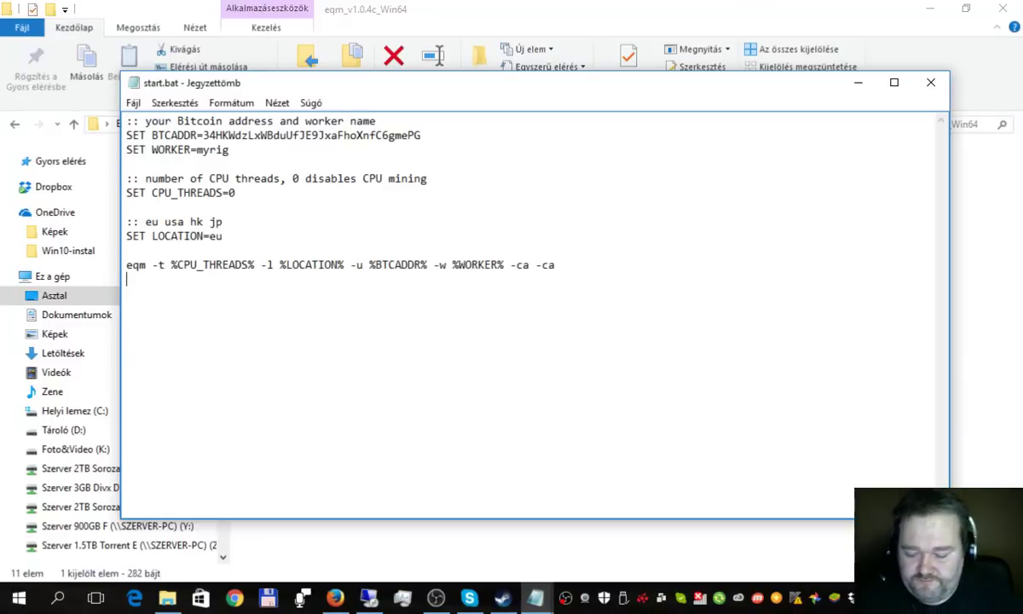
key("ctrl+v")
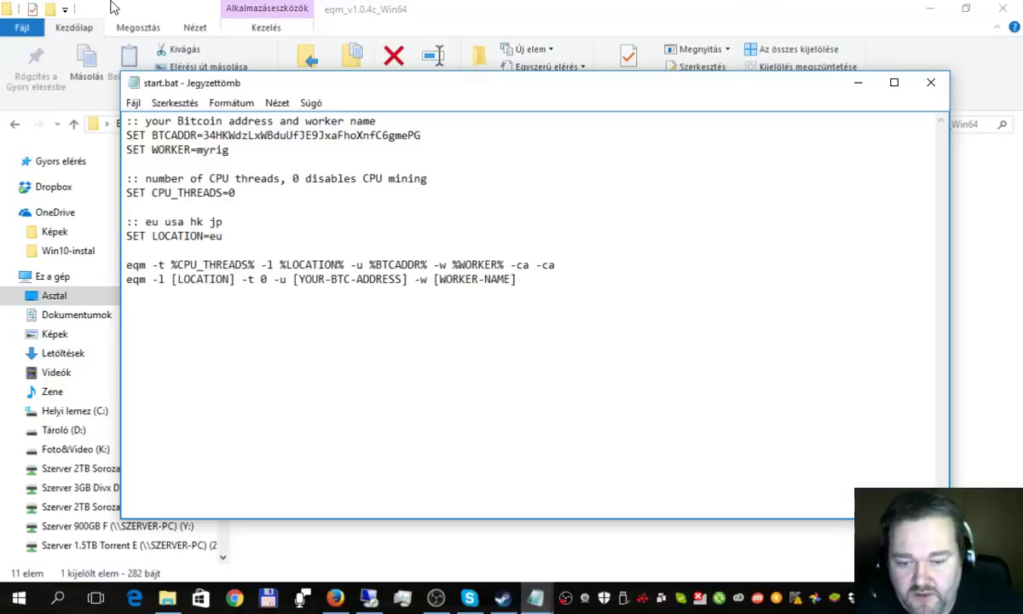
Return to the forum post in Firefox and review its multi-thread launch options against the GPU-only command.
left_click(336, 600)
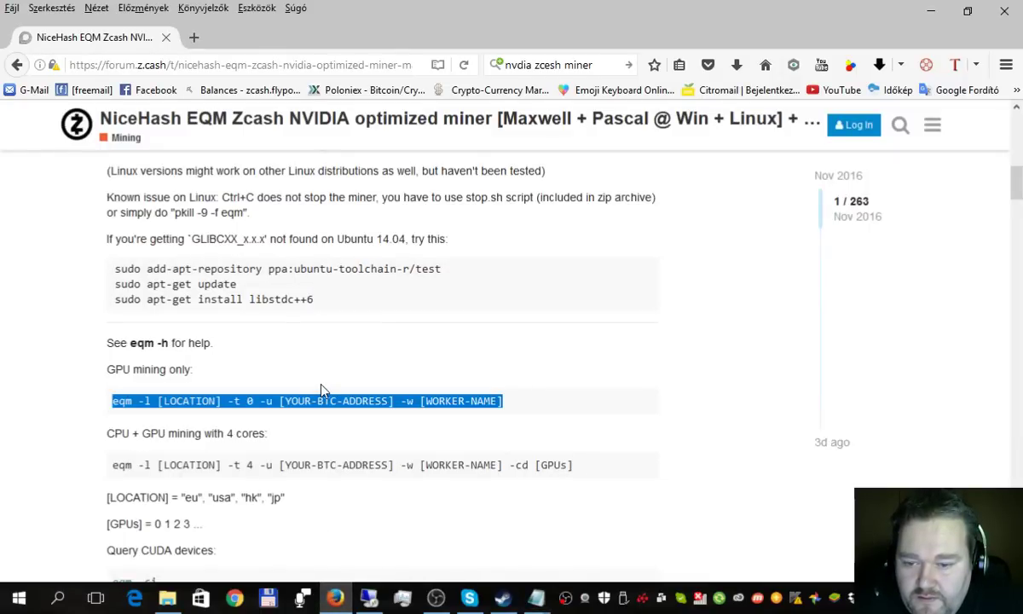
scroll(323, 390, "down", 8)
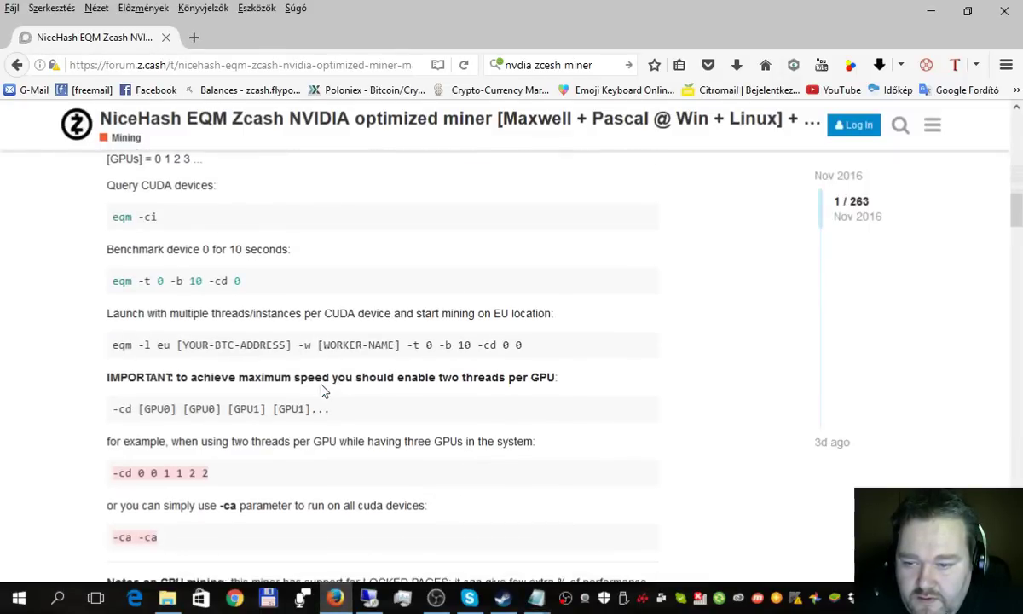
scroll(322, 389, "up", 8)
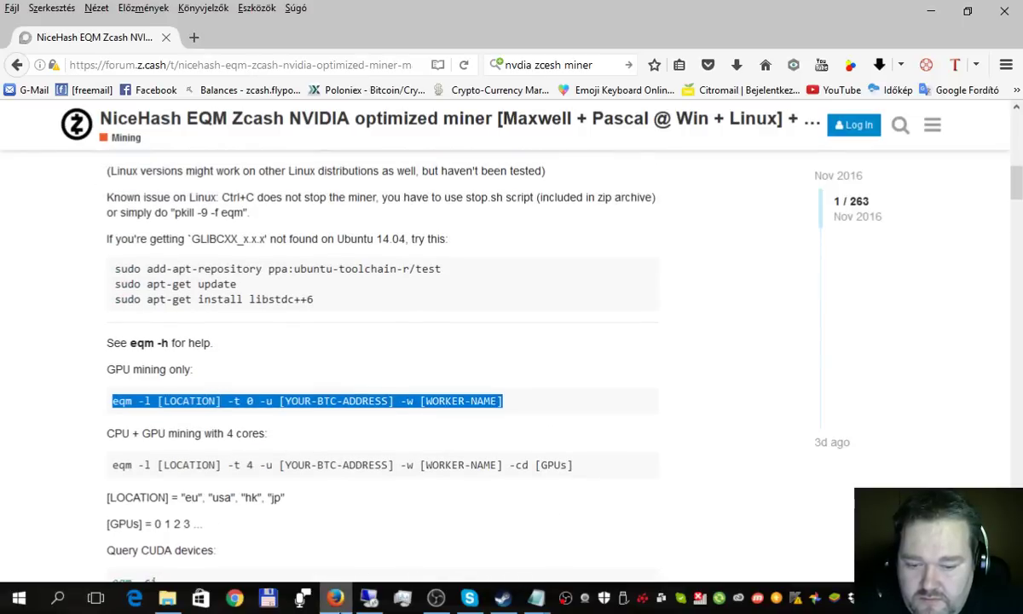
Open the Poloniex exchange in a new Firefox tab and go to its Deposits & Withdrawals page.
left_click(536, 598)
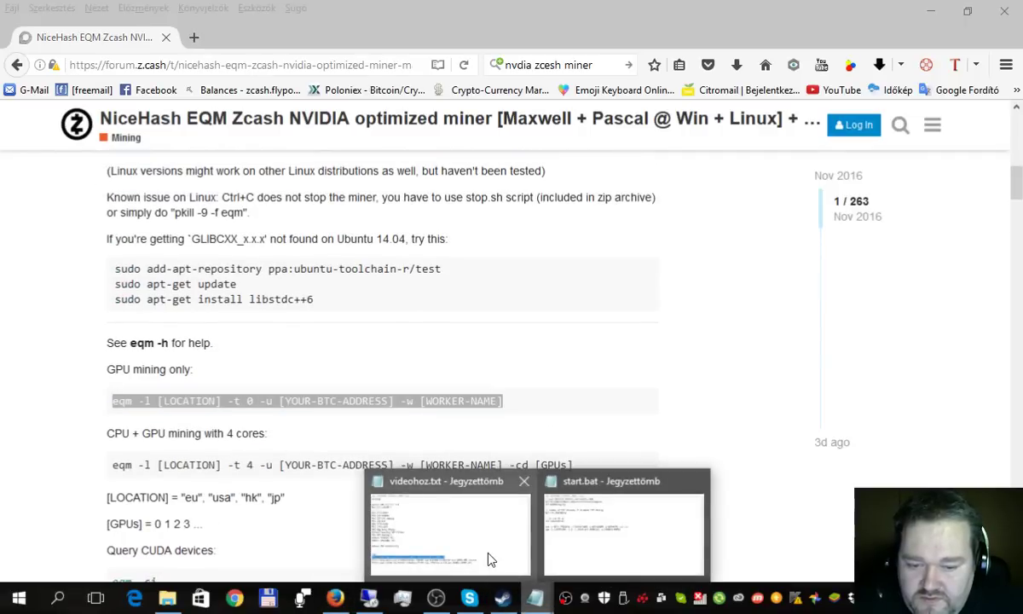
mouse_move(573, 557)
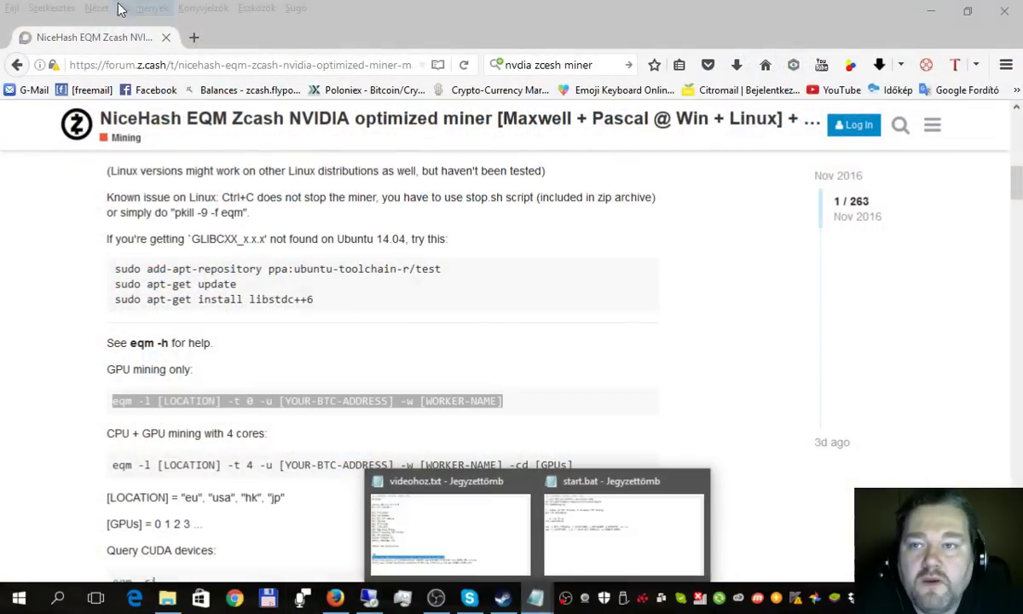
left_click(194, 37)
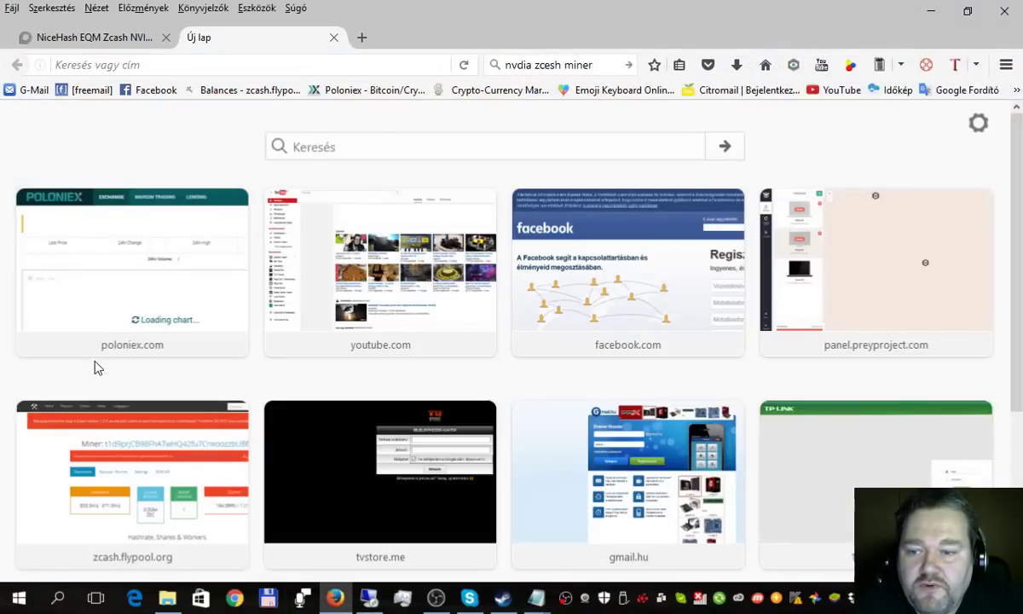
left_click(101, 329)
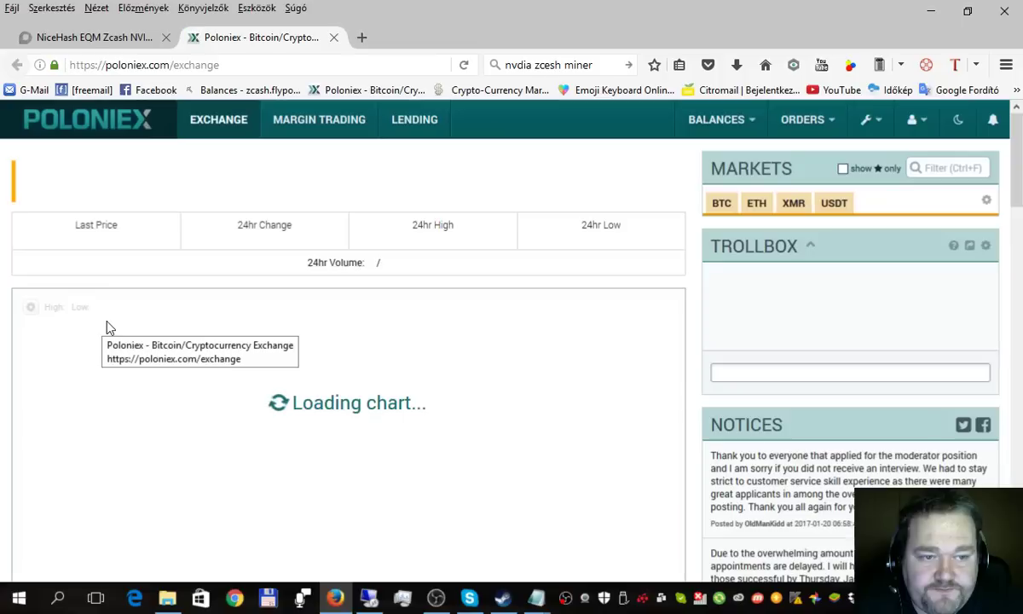
mouse_move(696, 128)
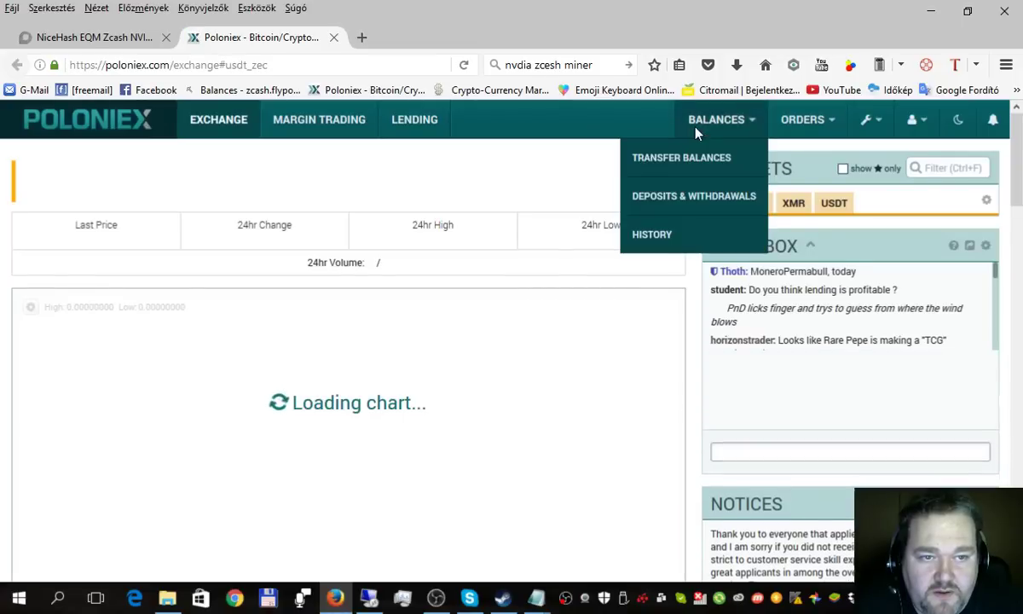
left_click(690, 207)
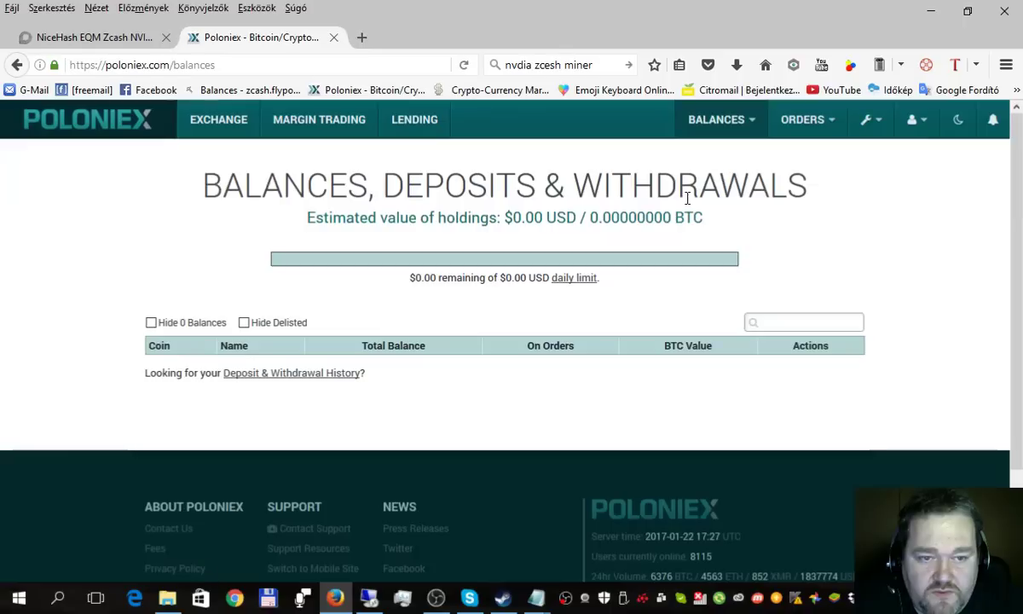
Show the deposit address for Zcash (ZEC) in the balances list and copy it.
scroll(154, 331, "down", 20)
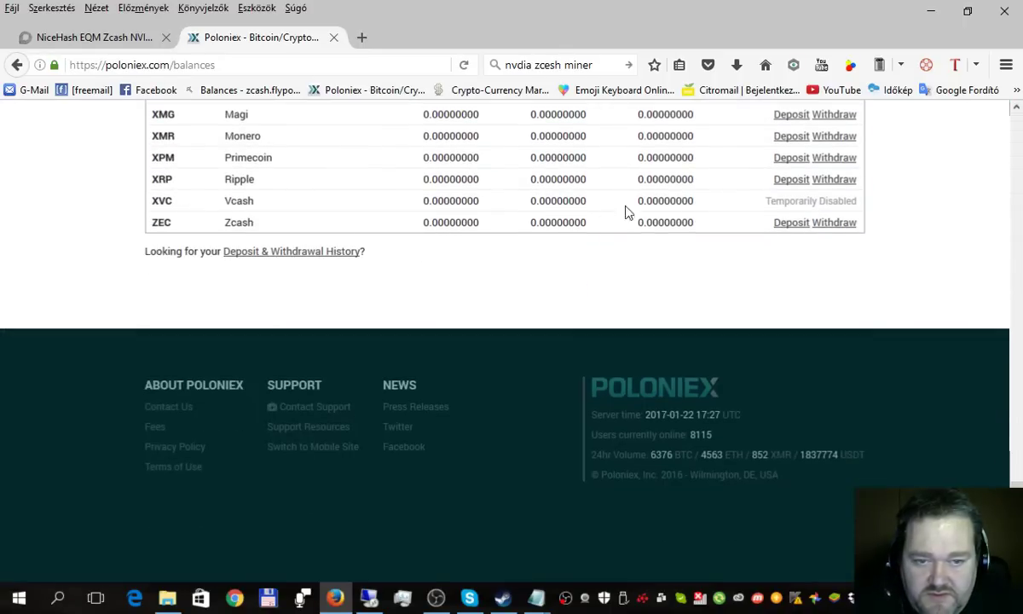
left_click(784, 224)
left_click_drag(624, 288, 324, 317)
key("ctrl+c")
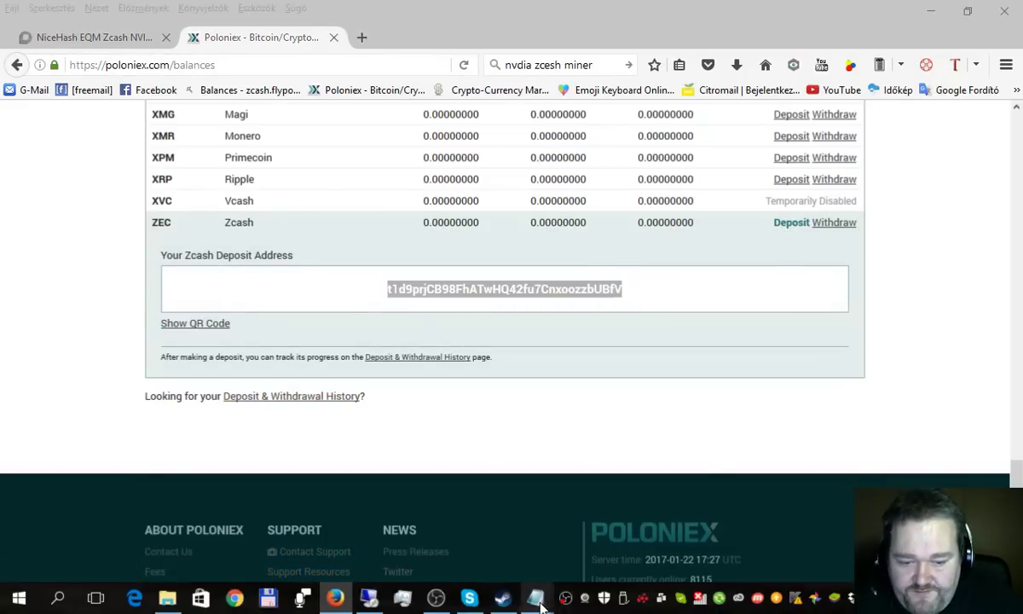
Switch to start.bat in Notepad and replace the [YOUR-BTC-ADDRESS] placeholder with the copied Zcash deposit address.
mouse_move(537, 598)
left_click(583, 545)
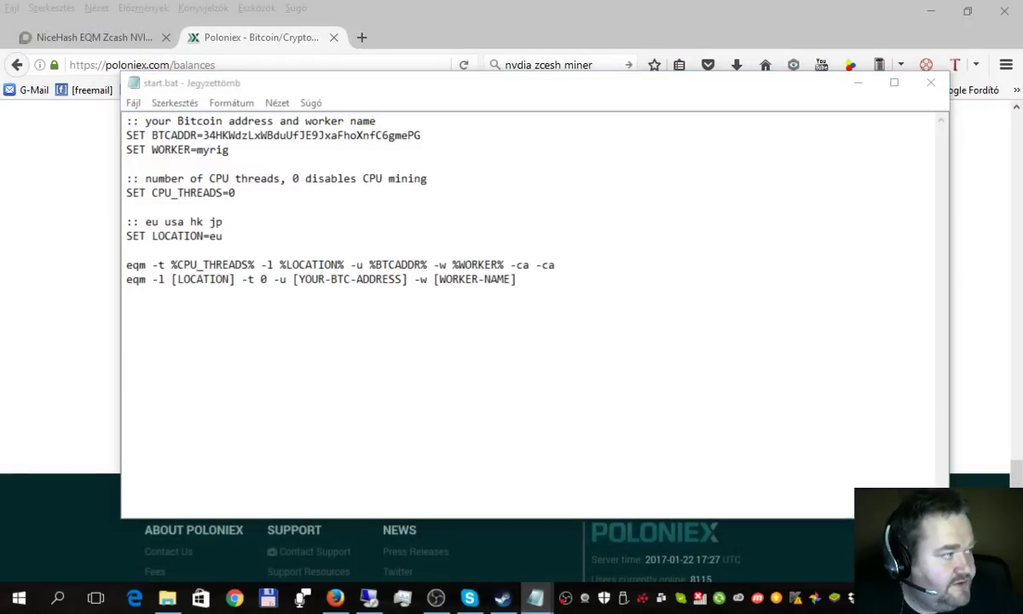
left_click(517, 279)
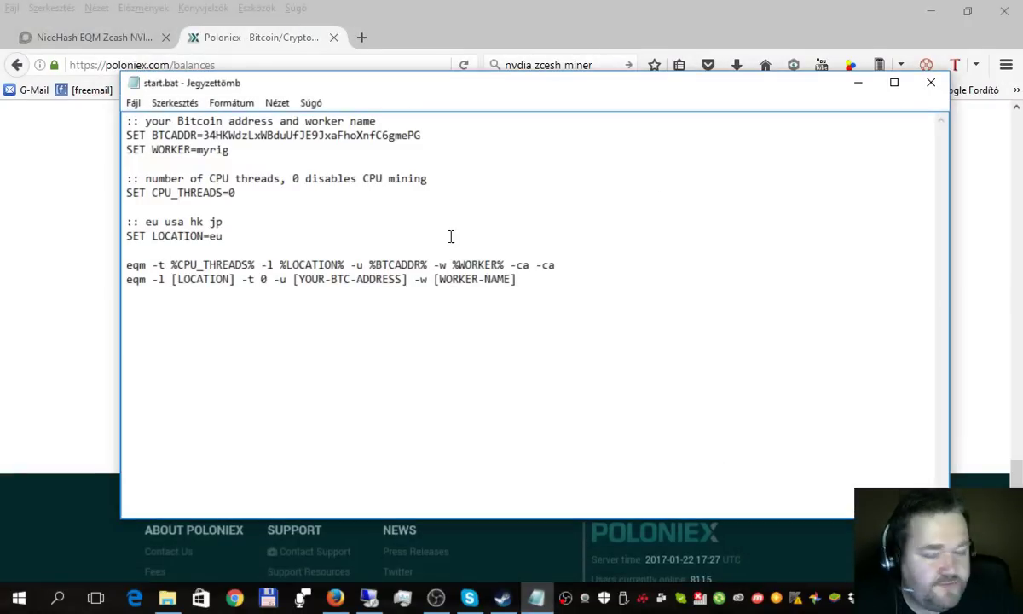
left_click_drag(235, 281, 170, 287)
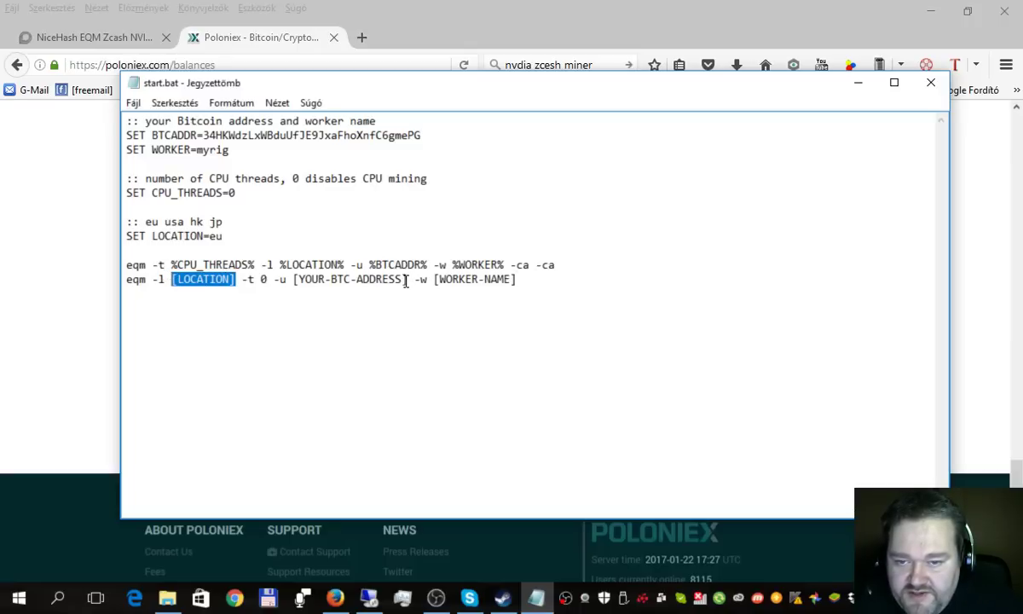
left_click_drag(408, 283, 296, 285)
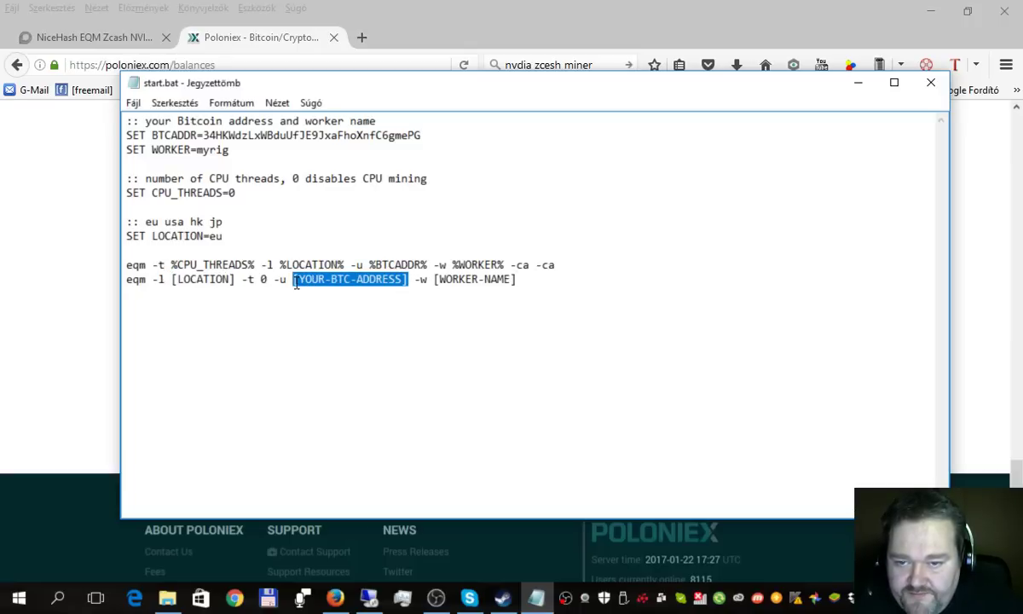
key("ctrl+v")
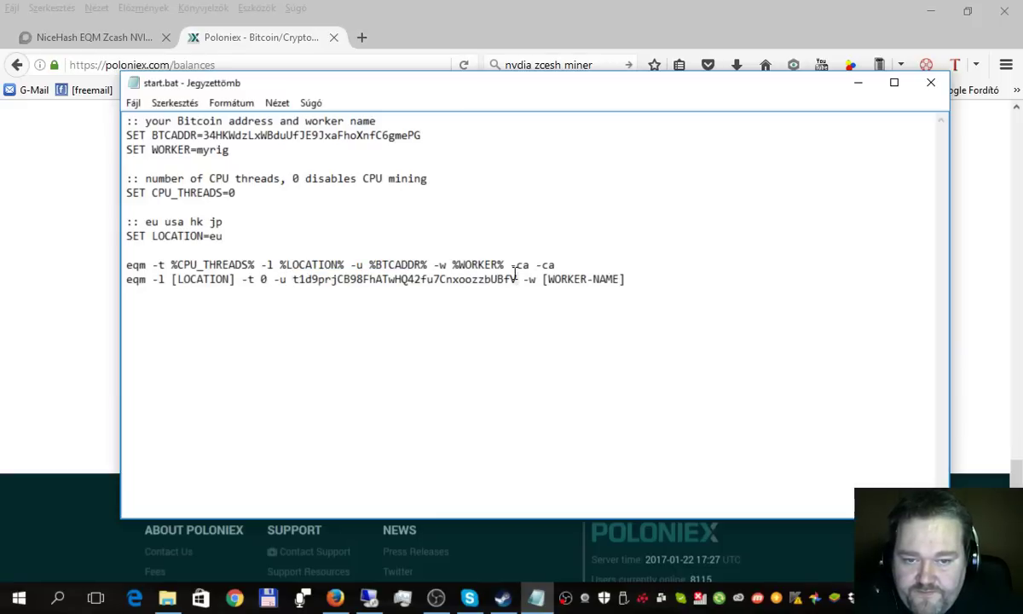
left_click_drag(516, 280, 295, 280)
Replace the [WORKER-NAME] placeholder in the new eqm line with the miner's worker name.
left_click_drag(626, 280, 544, 278)
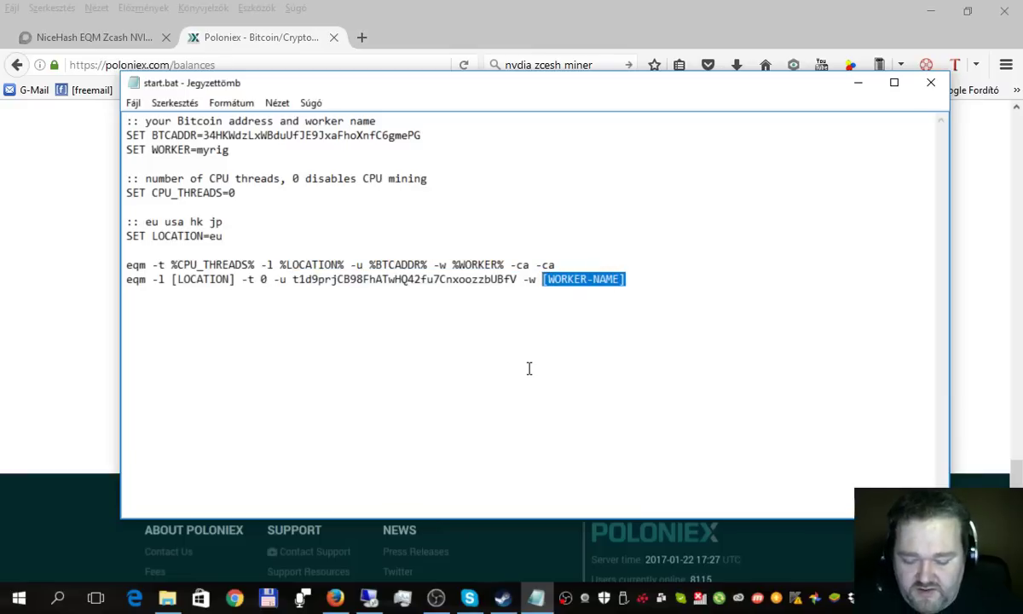
type("fagyizoli")
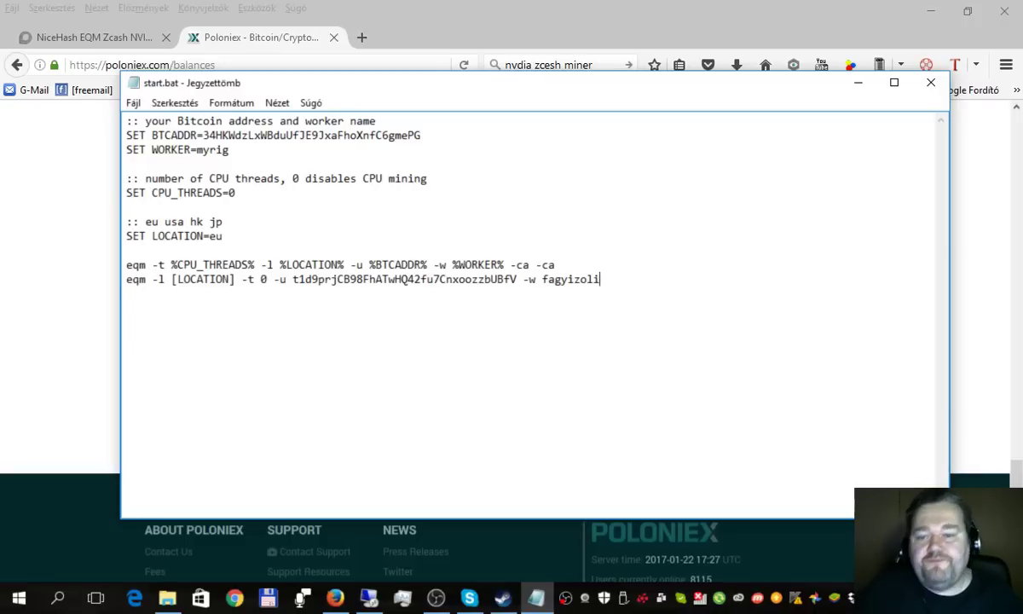
left_click_drag(517, 279, 602, 281)
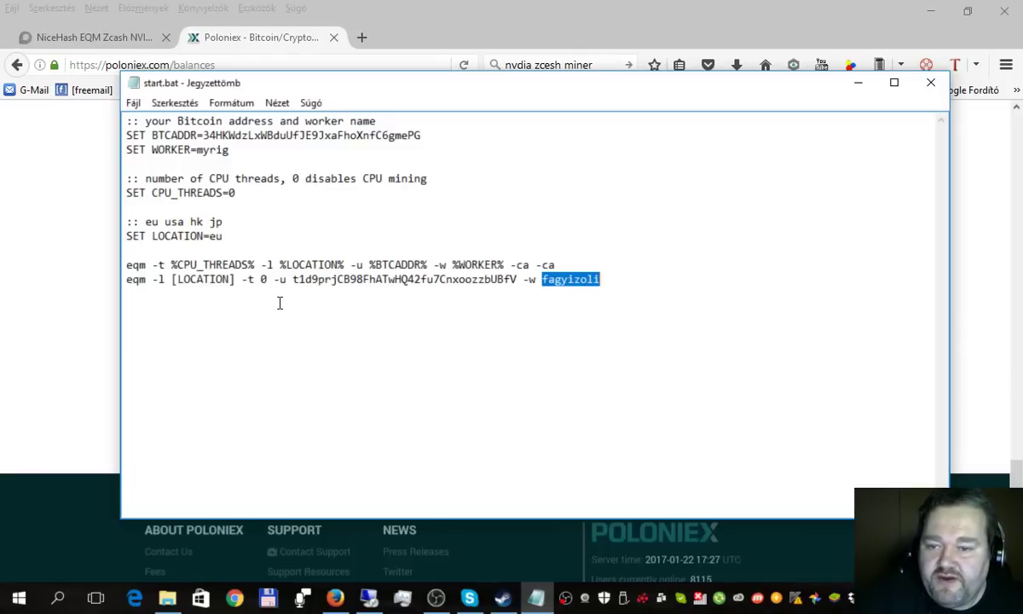
Switch to the forum tab in Firefox, search for flypool and open the zcash.flypool.org home page.
left_click(62, 39)
left_click(601, 63)
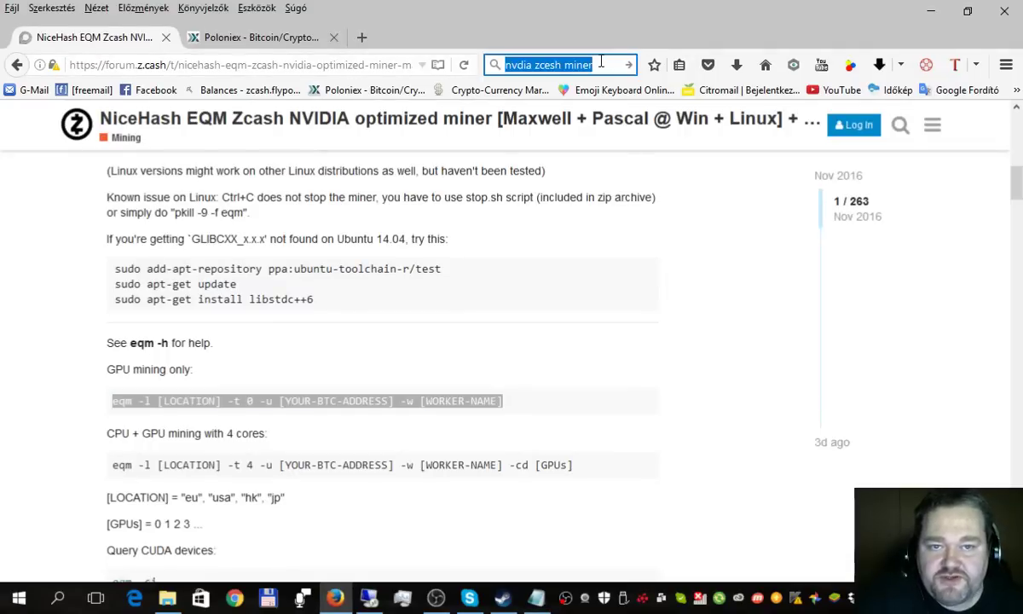
type("flyp")
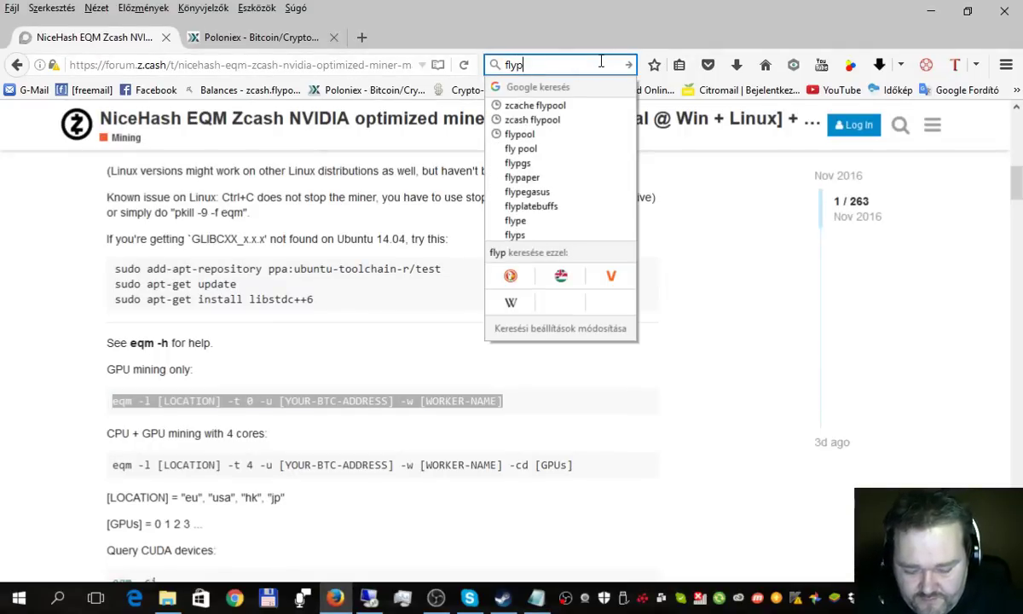
type("ool")
key("Return")
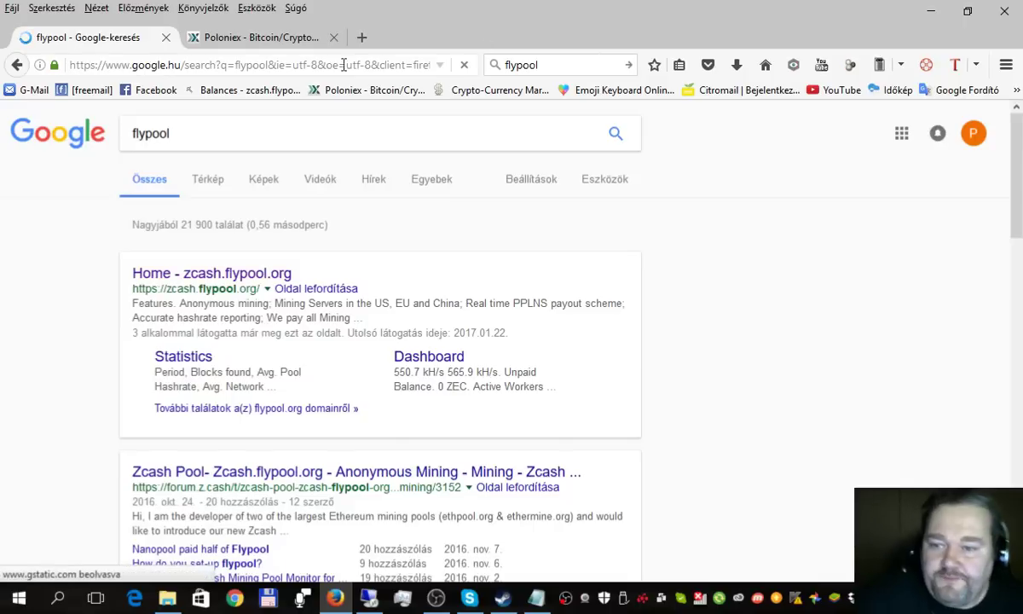
left_click(226, 275)
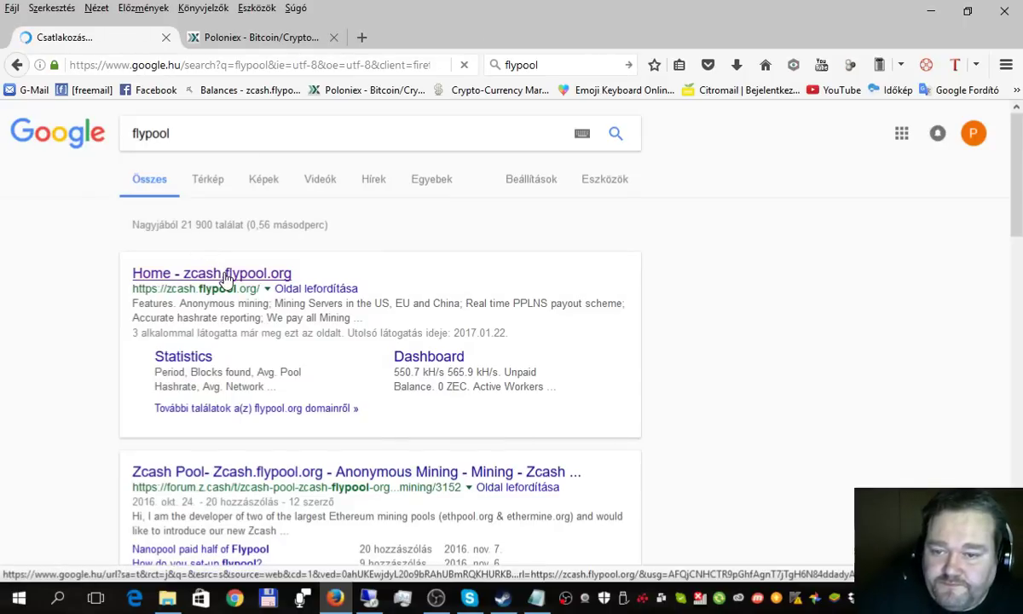
Find the Nicehash Miner full example in flypool's connection guide and copy its server address eu1-zcash.flypool.org:3333.
scroll(119, 317, "down", 10)
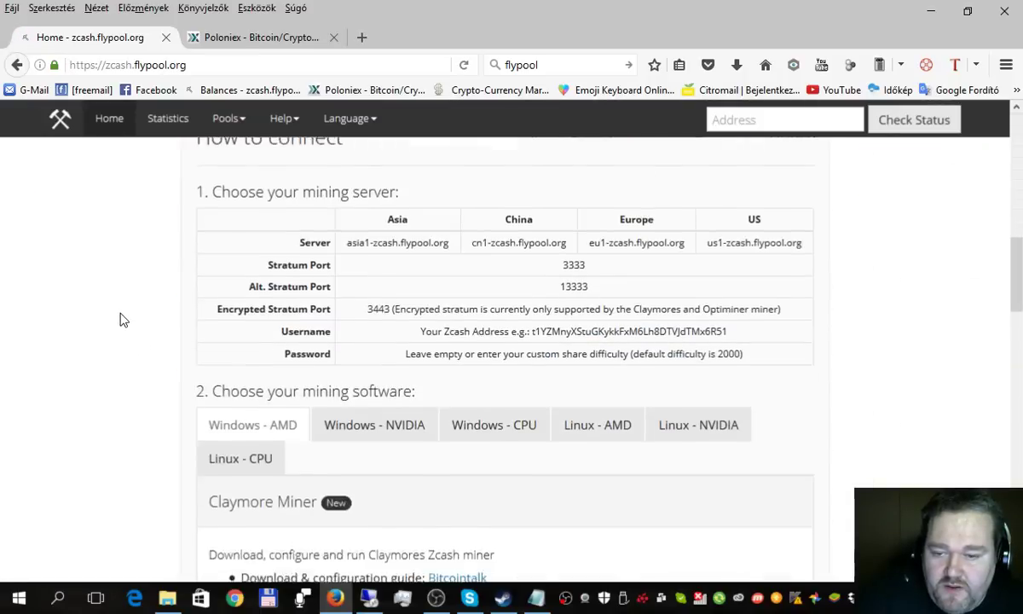
scroll(122, 321, "up", 3)
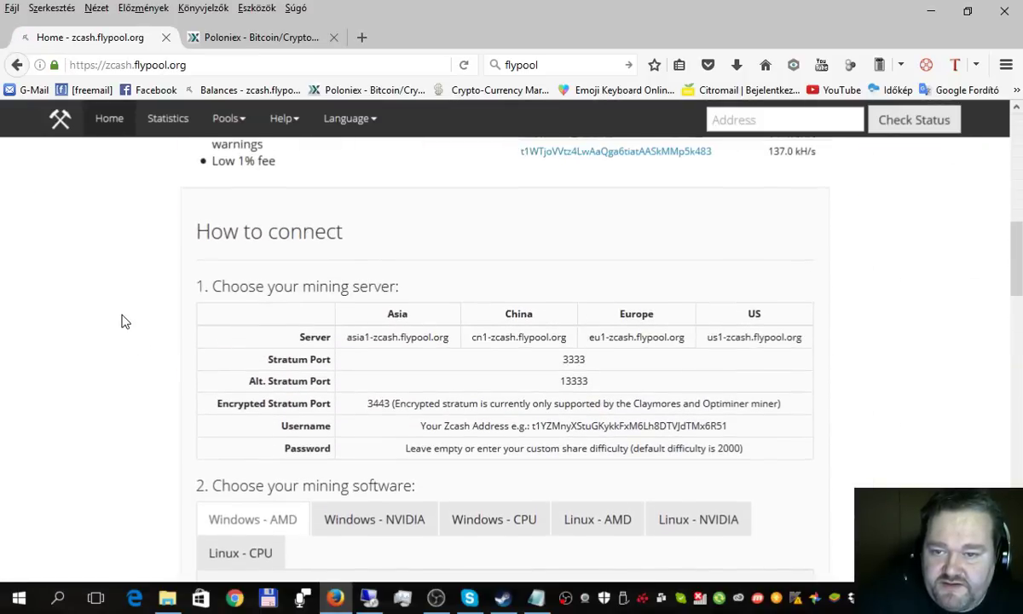
scroll(122, 321, "down", 9)
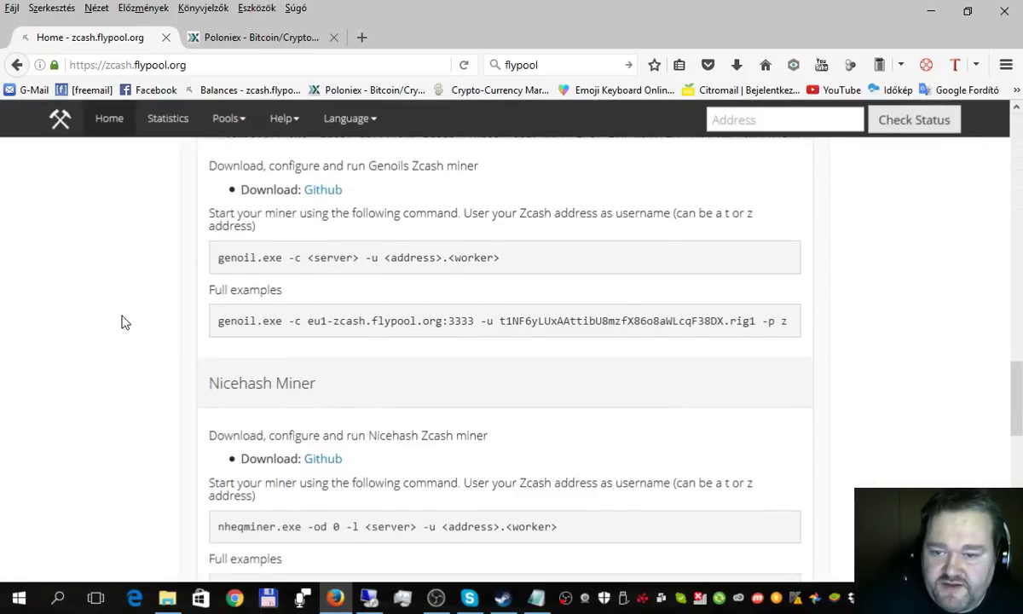
scroll(64, 344, "down", 2)
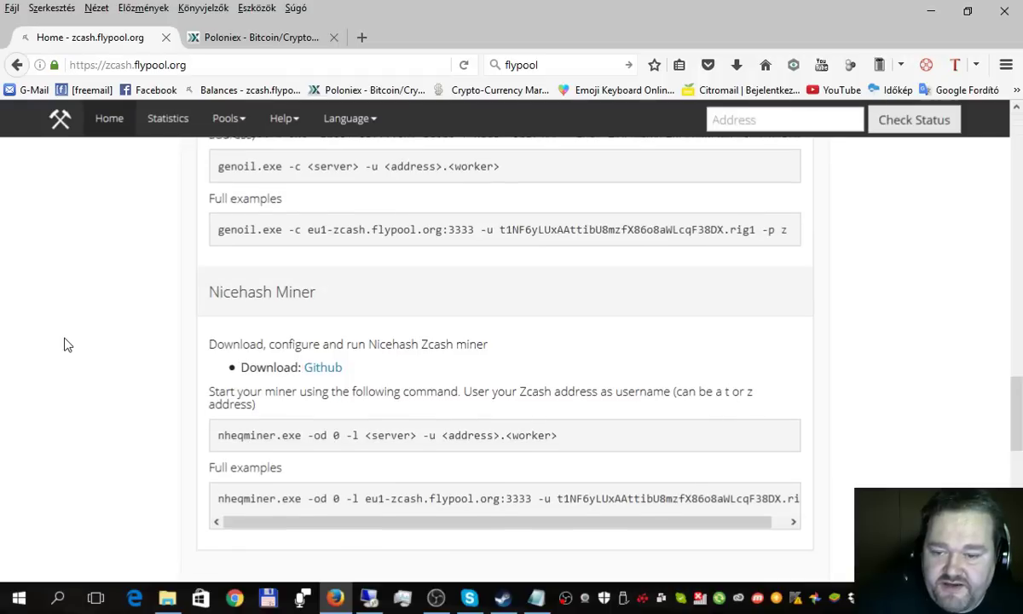
scroll(64, 344, "down", 2)
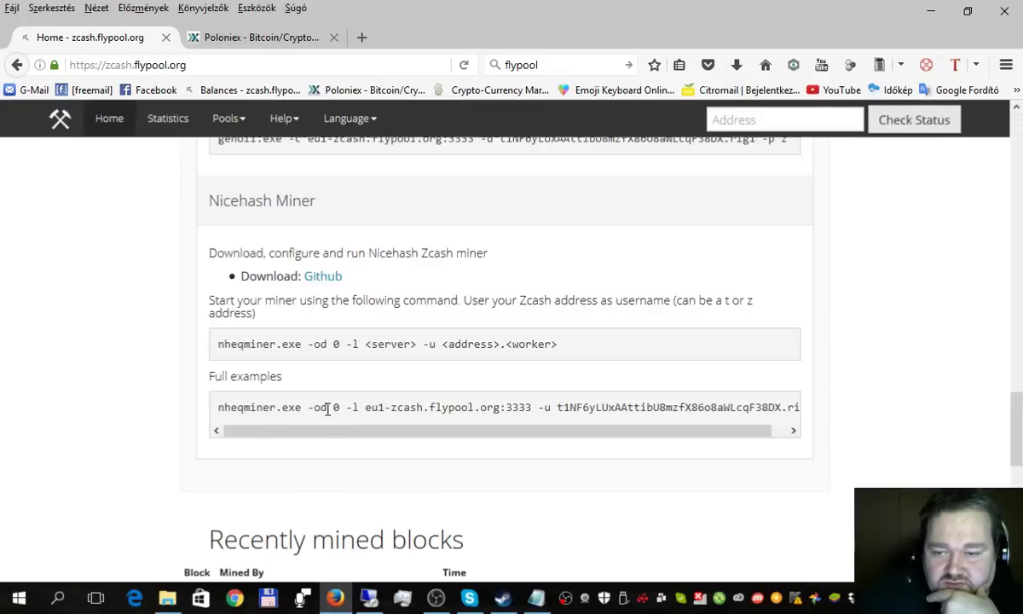
left_click_drag(321, 435, 520, 407)
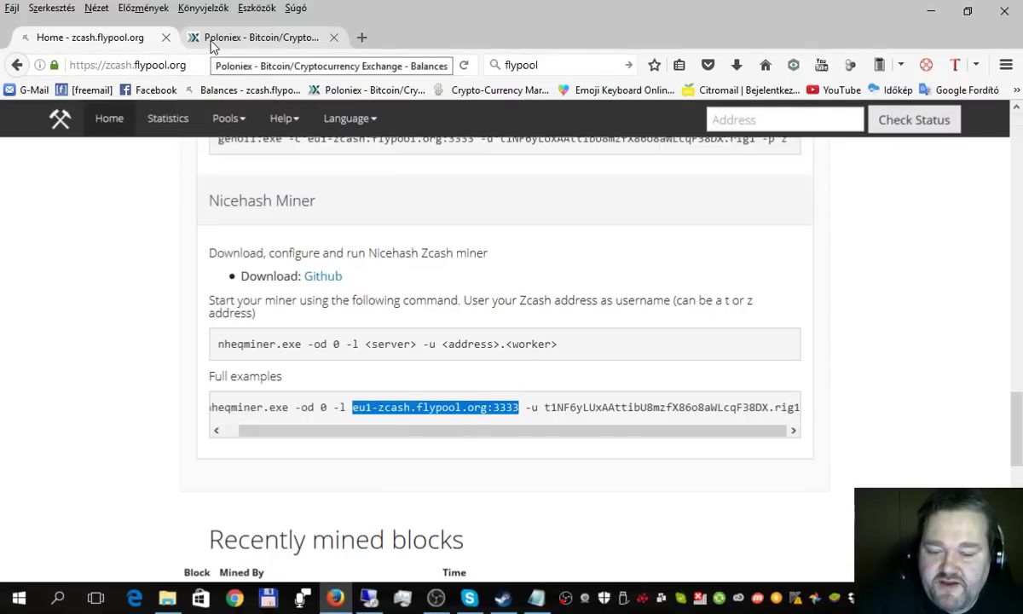
Return to start.bat and replace the [LOCATION] placeholder in the new eqm line with eu1-zcash.flypool.org:3333.
left_click(535, 596)
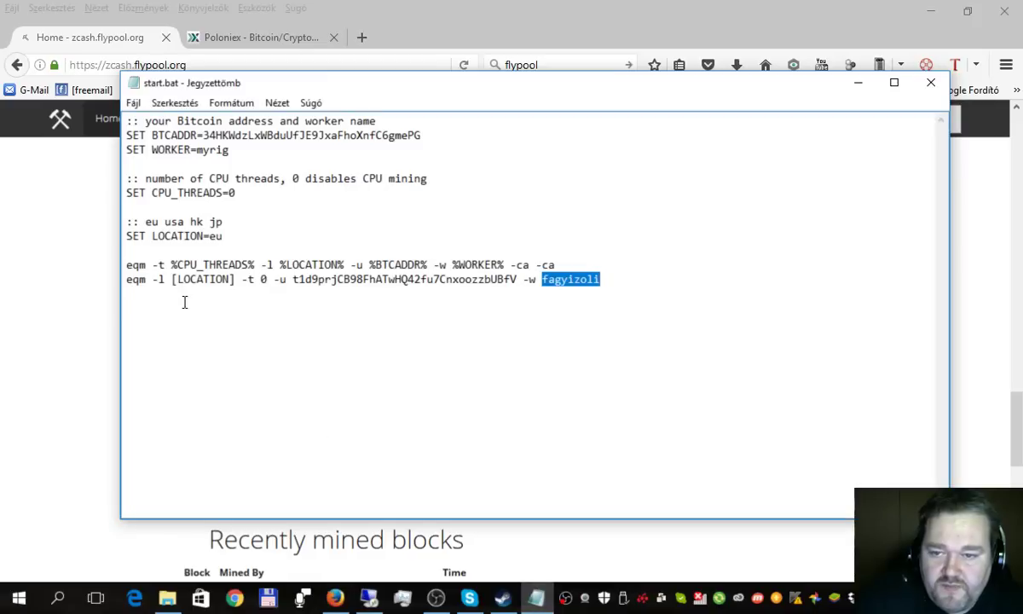
left_click_drag(235, 279, 172, 280)
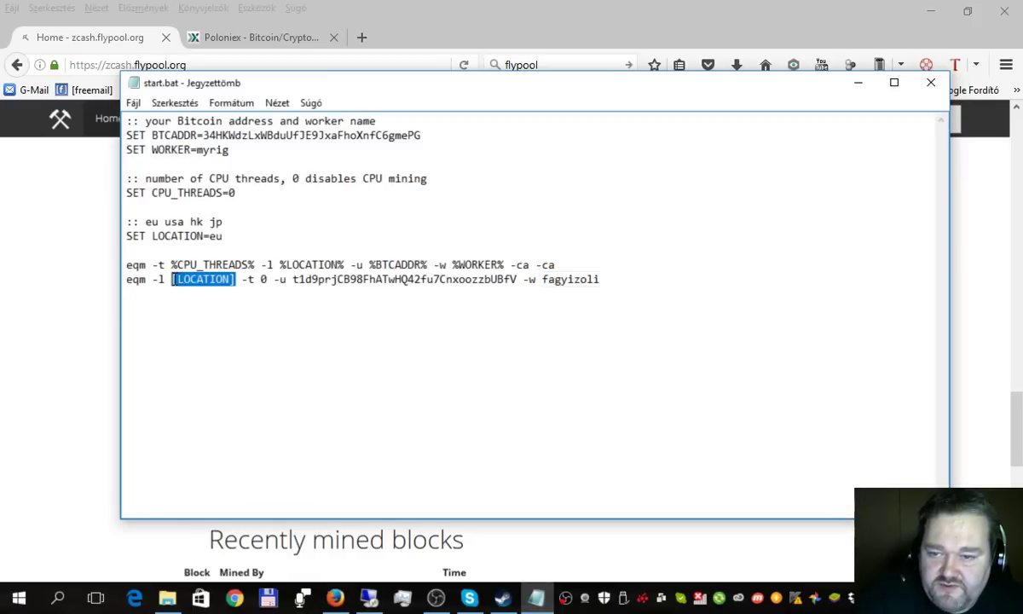
type("eu1-zcash.flypool.org:3333")
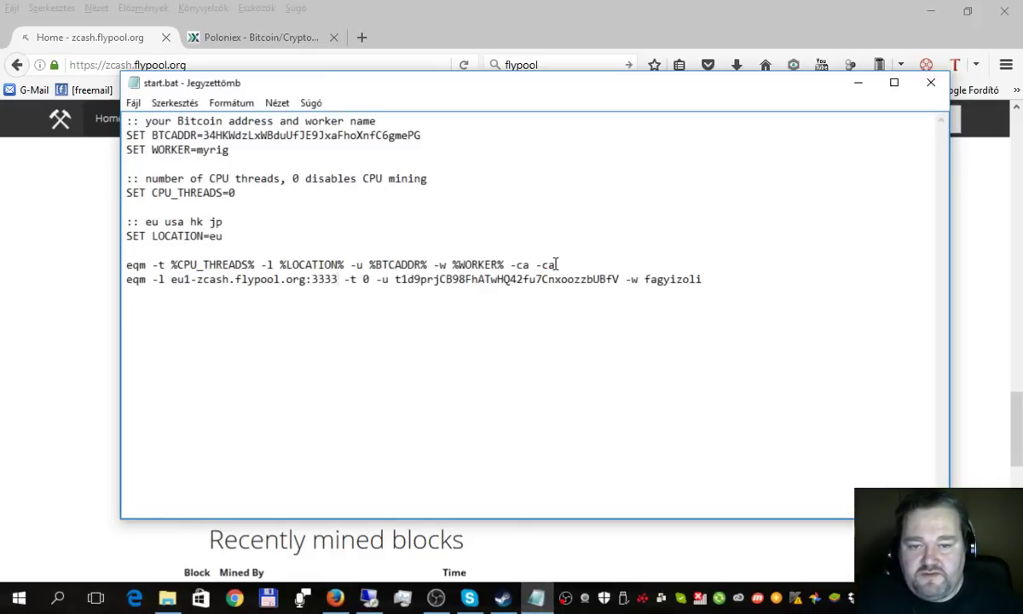
Insert a blank line between the original eqm command and the new flypool command.
left_click_drag(559, 265, 2, 256)
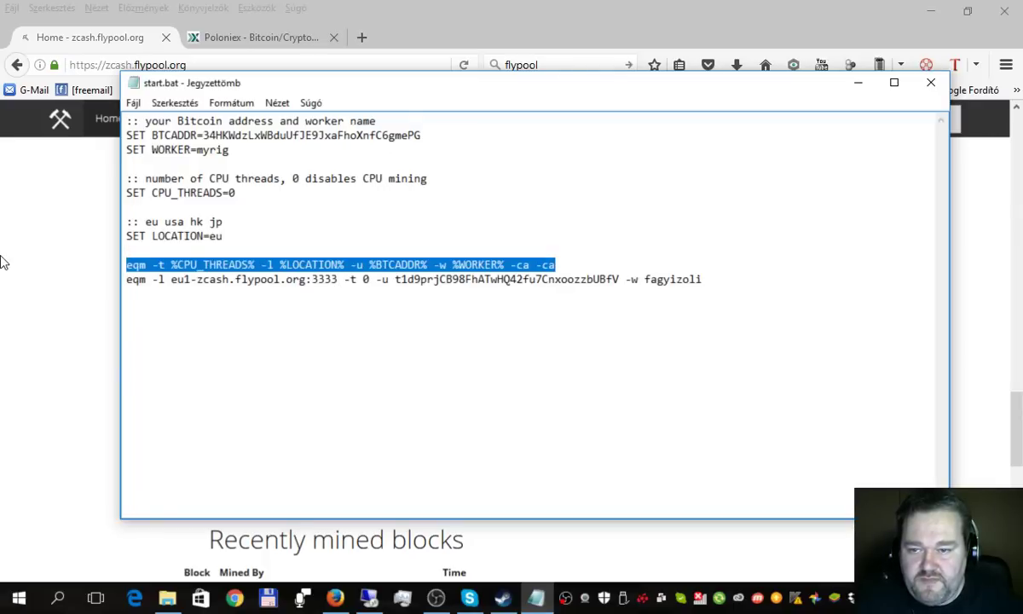
left_click(566, 265)
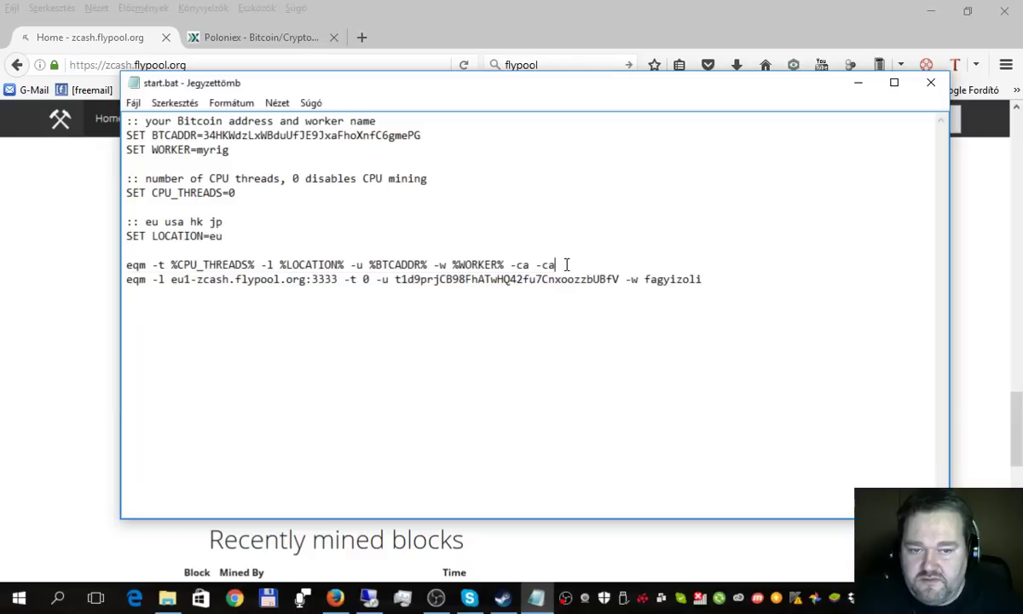
key("Return")
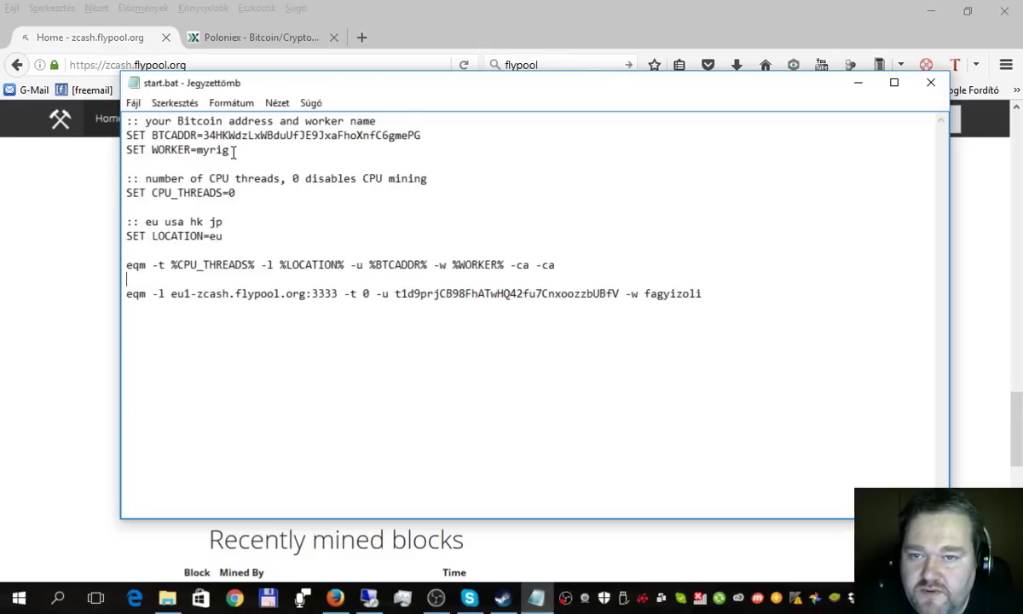
Delete the Bitcoin address and worker name block at the start of start.bat, including the empty line below it.
left_click_drag(233, 151, 39, 104)
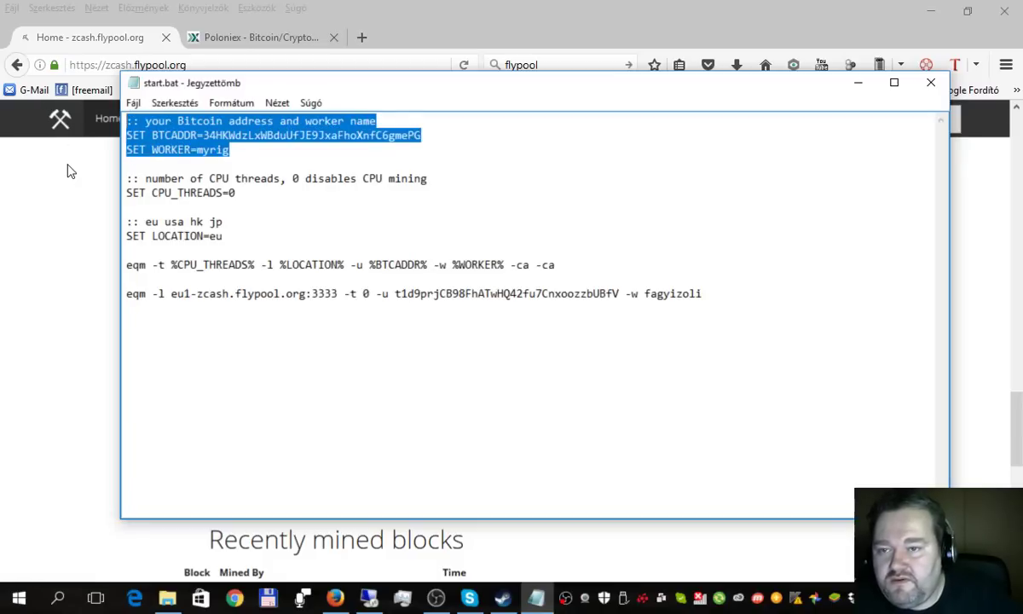
key("Delete")
key("Delete")
key("Delete")
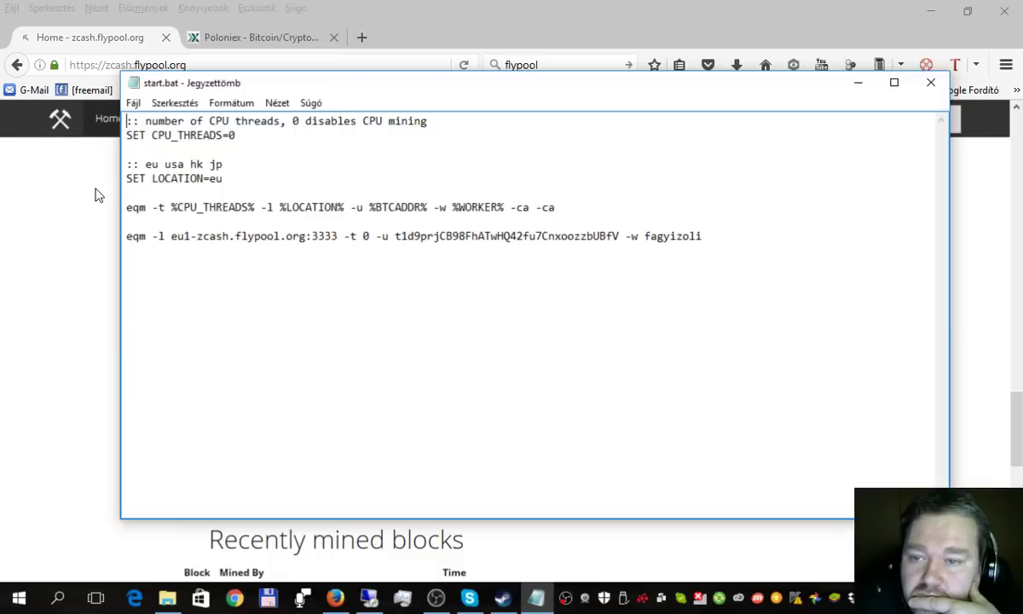
Delete the region comment and the SET LOCATION=eu line from start.bat, along with the extra blank line.
left_click_drag(221, 177, 98, 155)
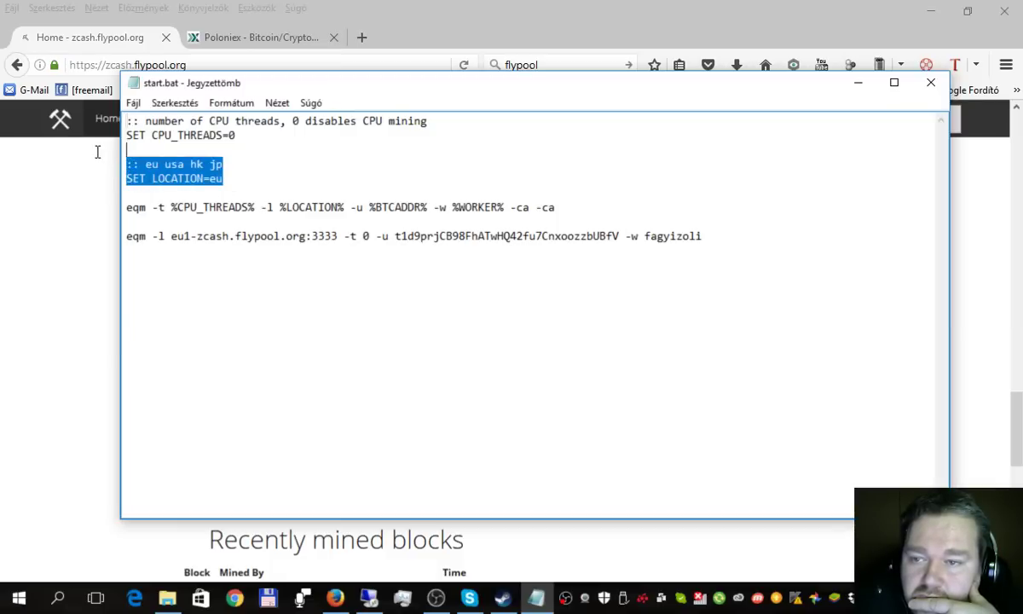
key("BackSpace")
key("Delete")
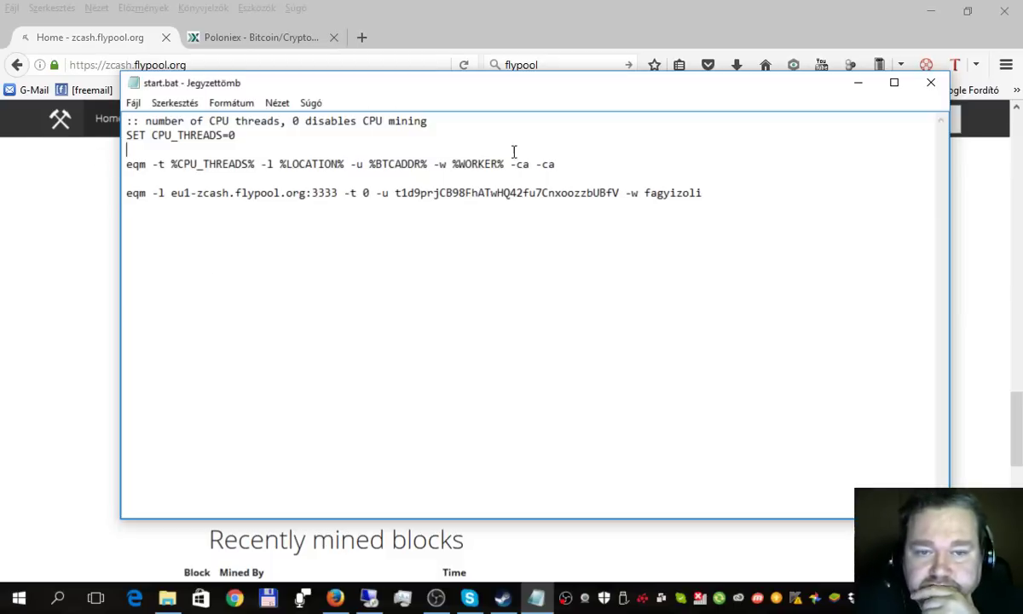
Delete the original eqm command with the % variable placeholders and the empty lines between it and the flypool command.
left_click_drag(558, 165, 78, 165)
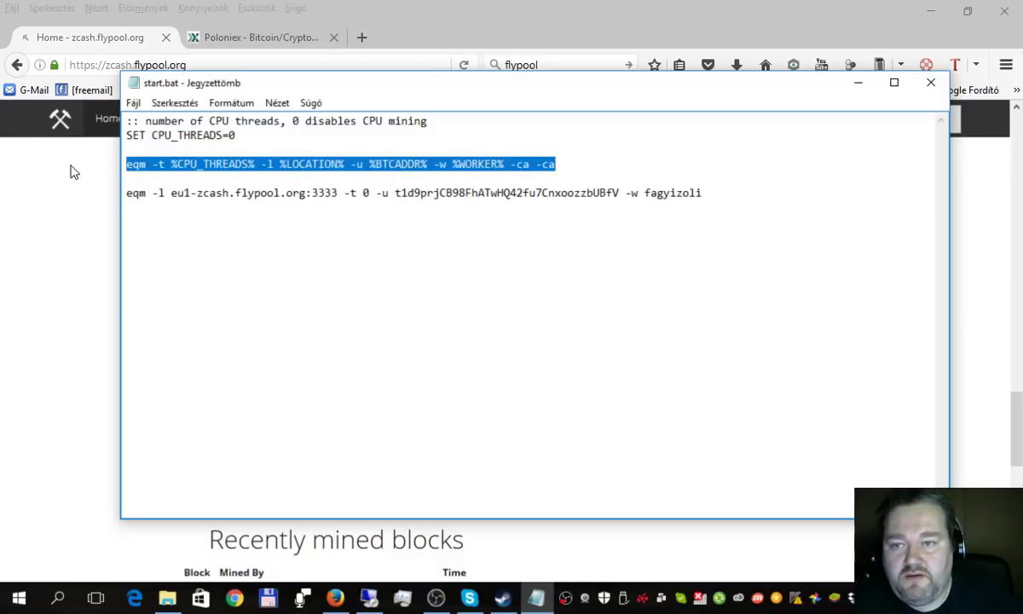
key("Delete")
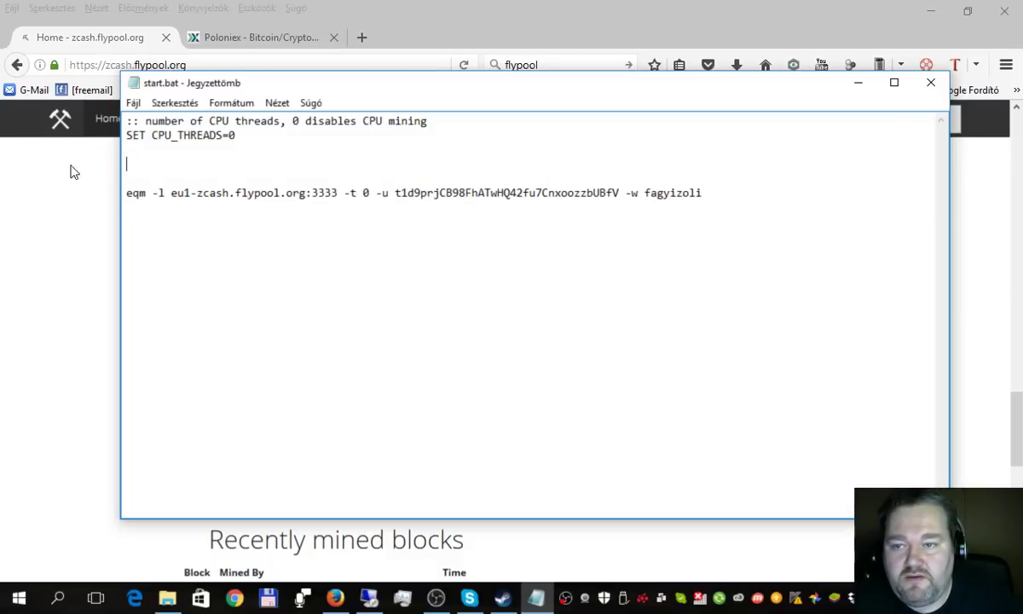
key("Delete")
key("Delete")
left_click_drag(704, 164, 118, 162)
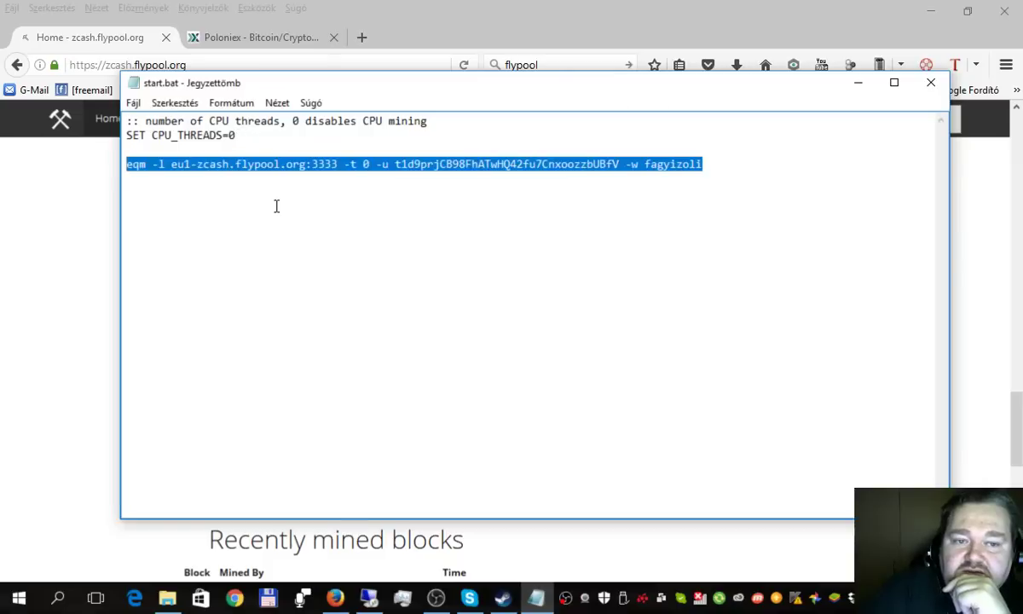
left_click(717, 164)
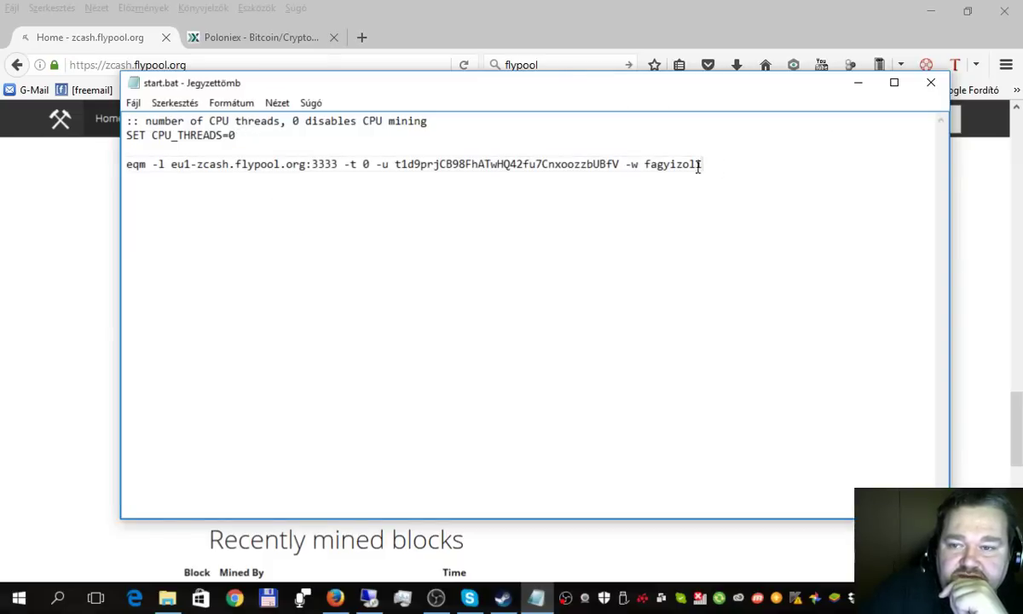
left_click_drag(714, 164, 93, 167)
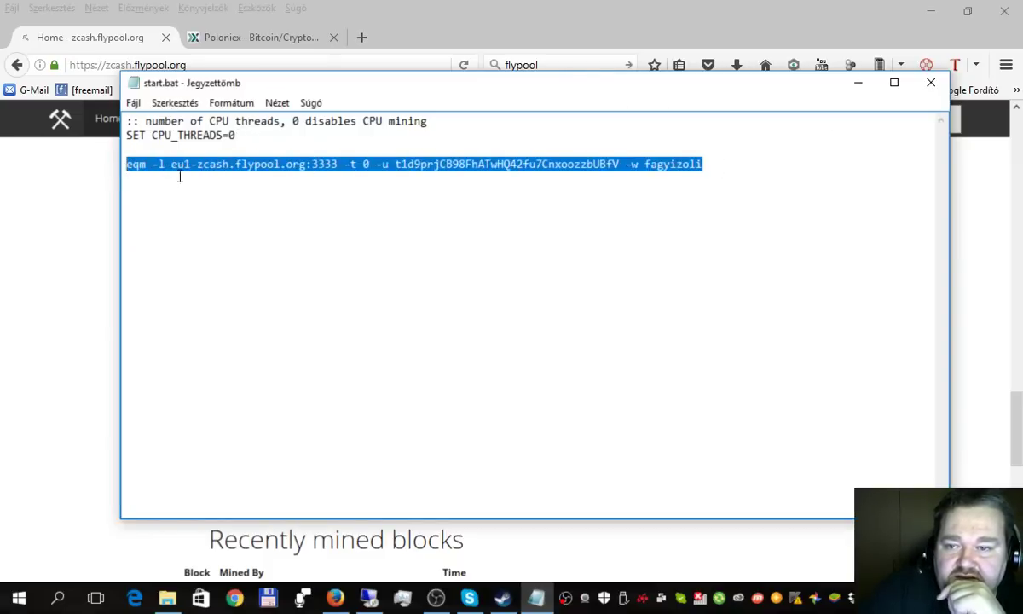
left_click(435, 160)
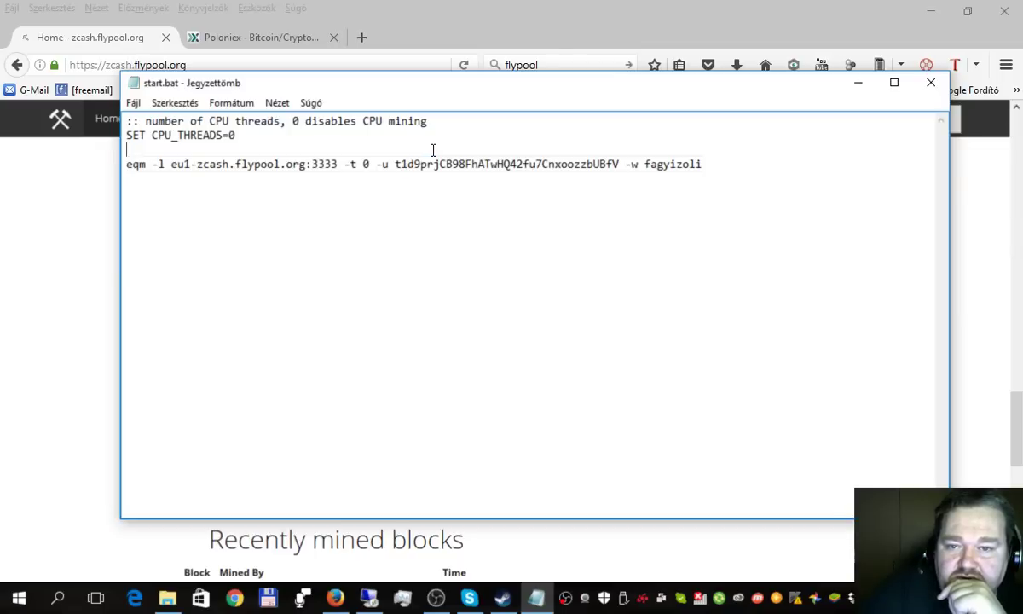
key("Up")
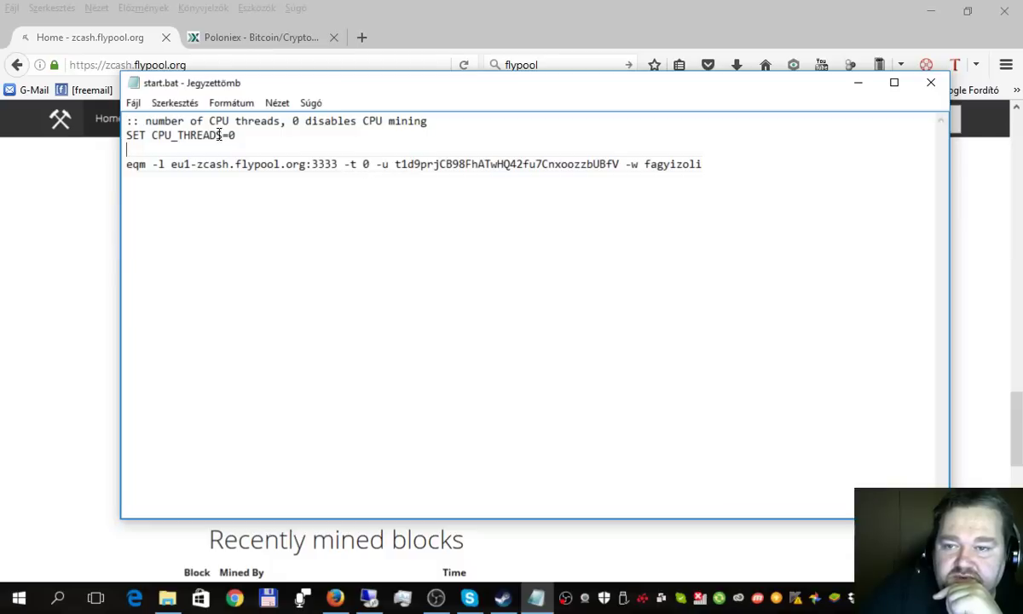
Delete the CPU threads comment, the SET CPU_THREADS=0 line and the blank line above the flypool eqm command.
left_click_drag(266, 133, 4, 93)
key("Delete")
key("Delete")
key("Delete")
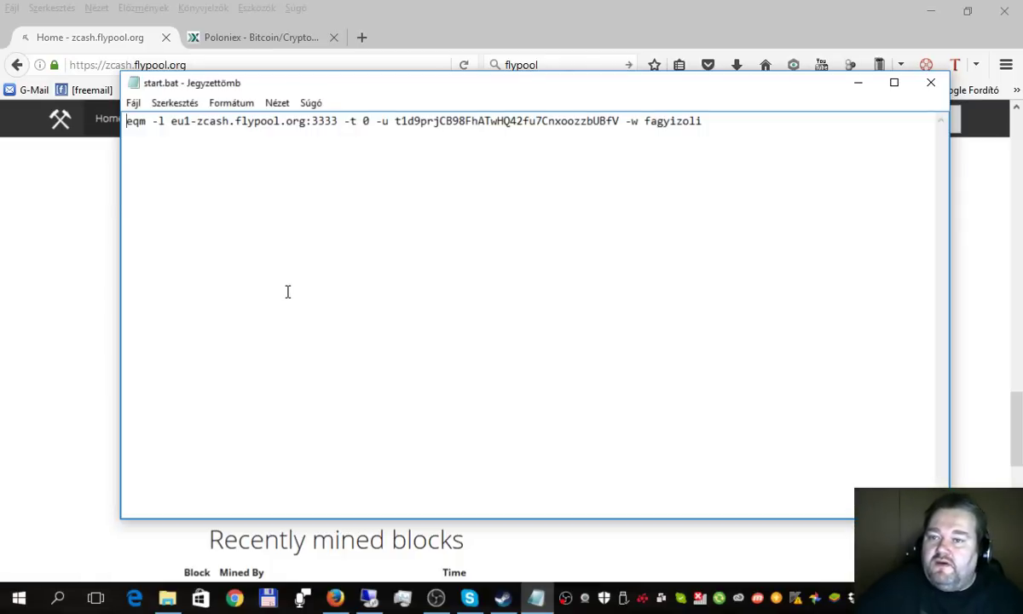
Bring up the eqm_v1.0.4c_Win64 folder behind start.bat and move the text editor window lower over it.
mouse_move(263, 85)
left_mouse_down()
mouse_move(692, 149)
mouse_move(265, 80)
left_mouse_up()
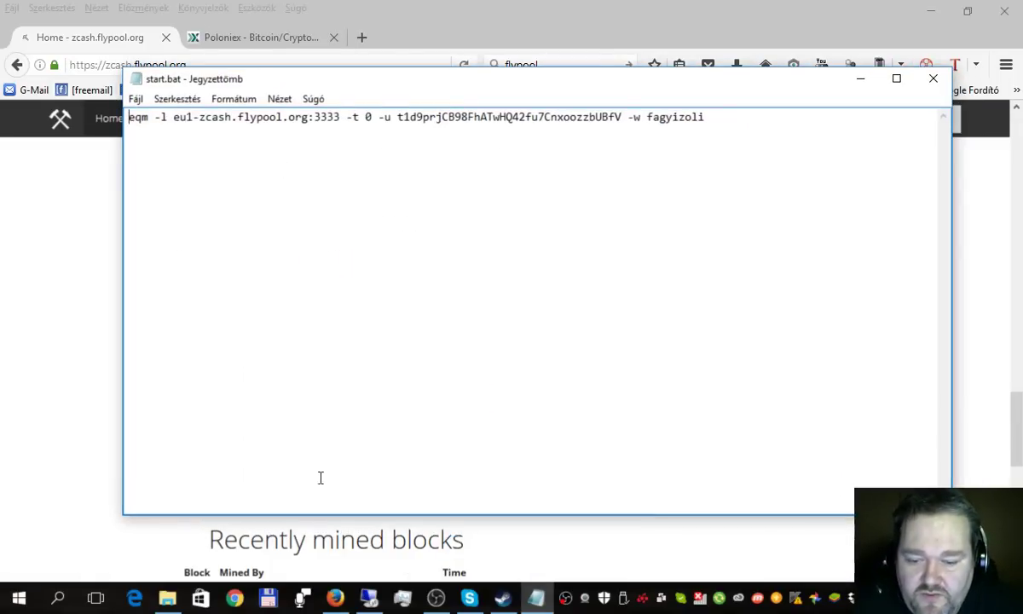
left_click(167, 597)
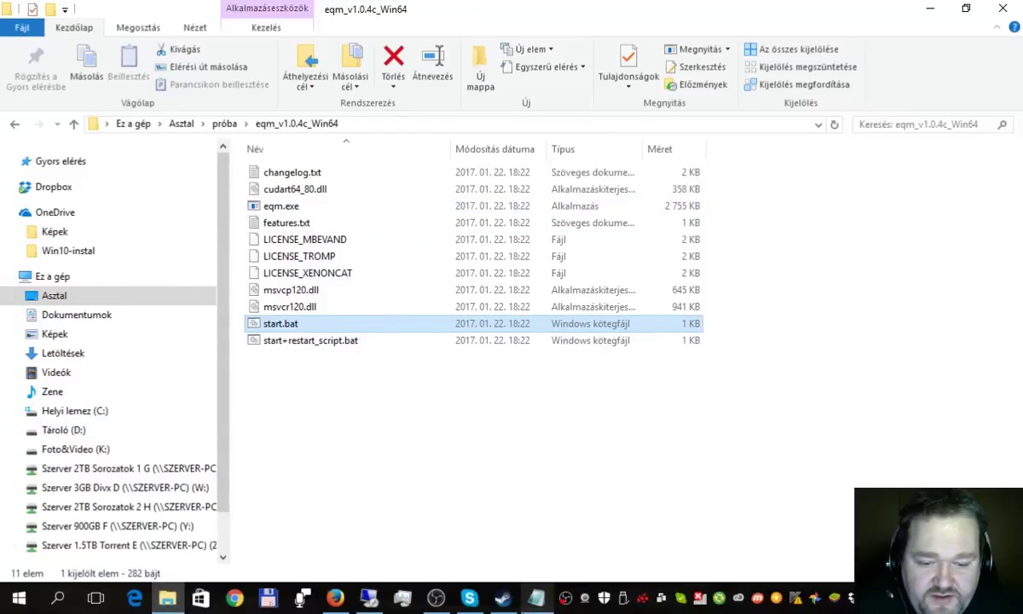
left_click(535, 598)
left_click_drag(271, 79, 280, 233)
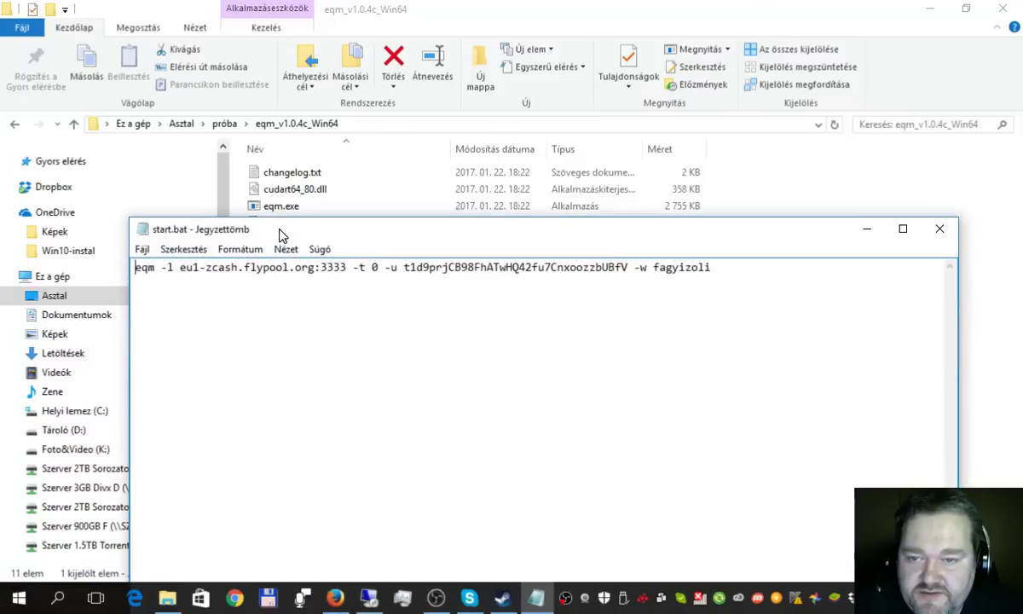
Review the flypool command in start.bat part by part: server address, -t 0 thread option, -u wallet address and -w worker name.
left_click(179, 270)
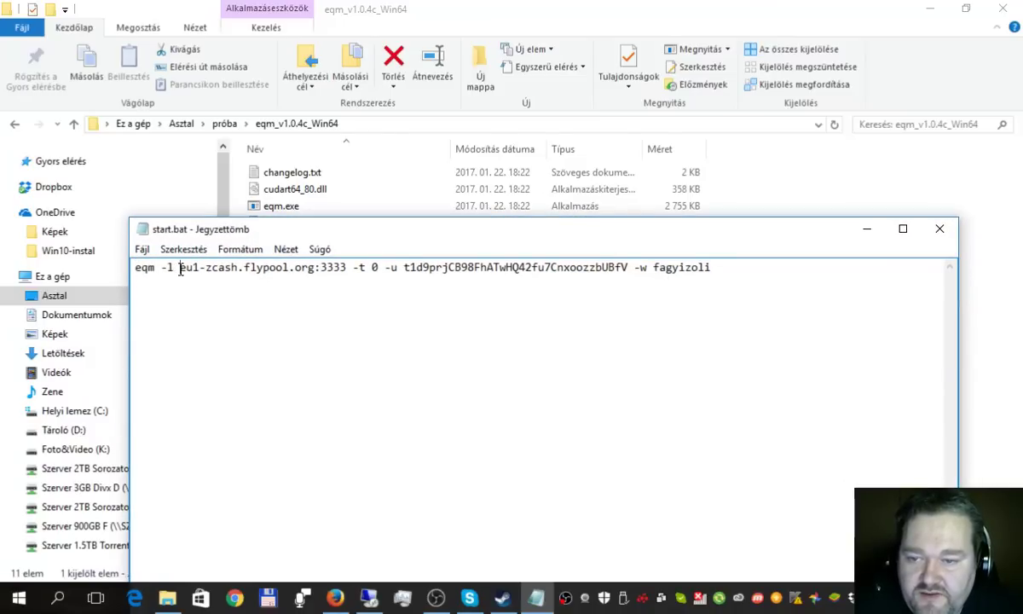
left_click_drag(180, 270, 346, 270)
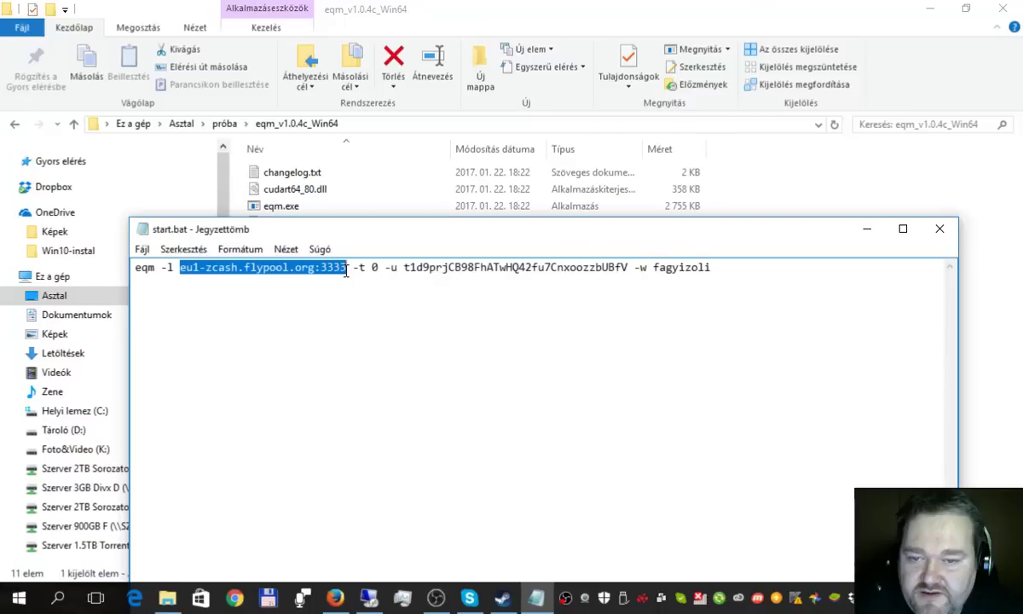
left_click(351, 273)
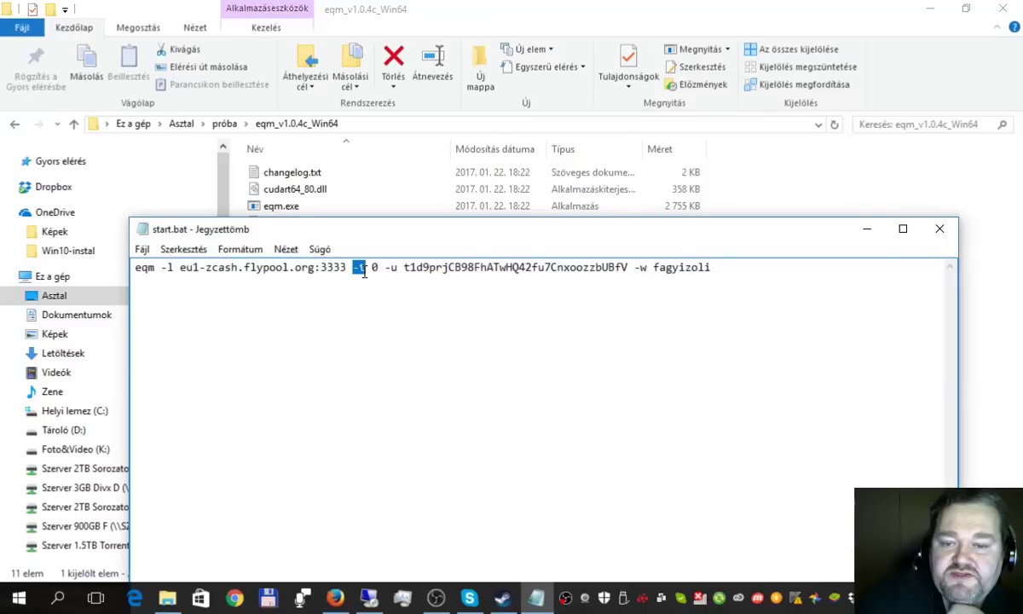
double_click(374, 268)
left_click_drag(373, 268, 353, 268)
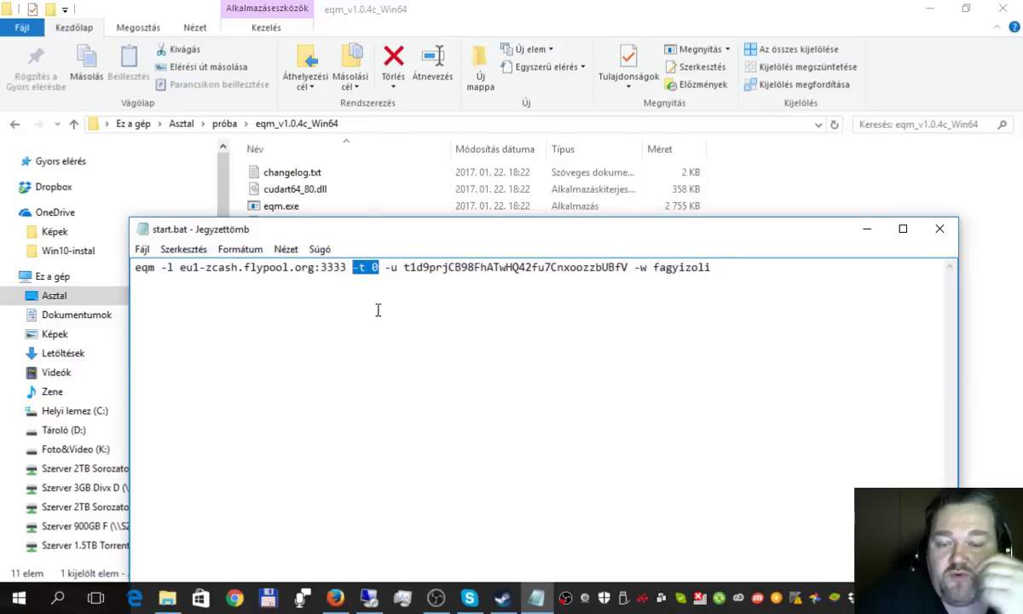
mouse_move(385, 268)
left_mouse_down()
mouse_move(403, 270)
mouse_move(384, 269)
left_mouse_up()
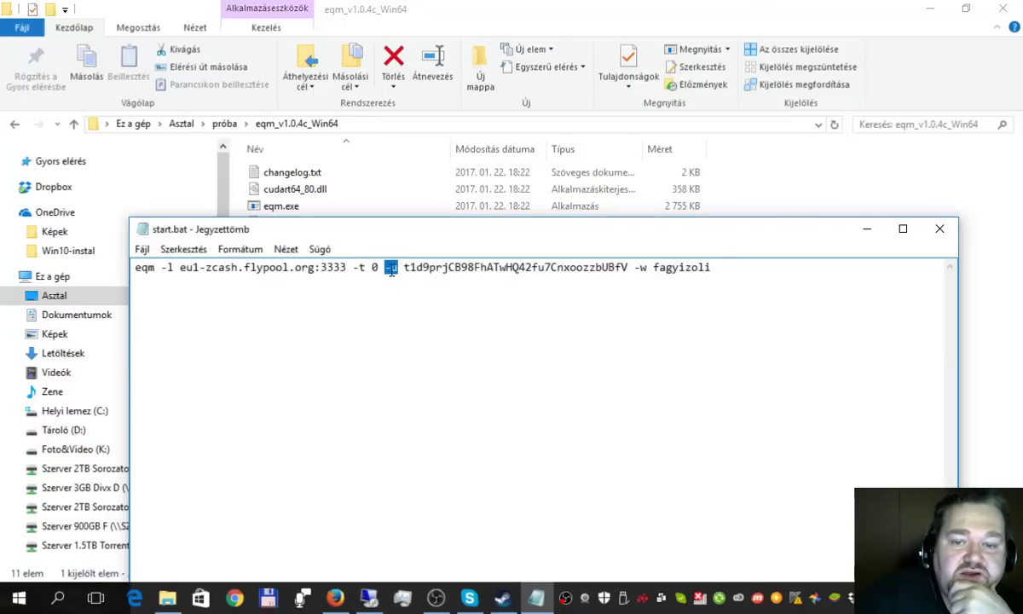
left_click(386, 268)
left_click_drag(386, 269, 629, 269)
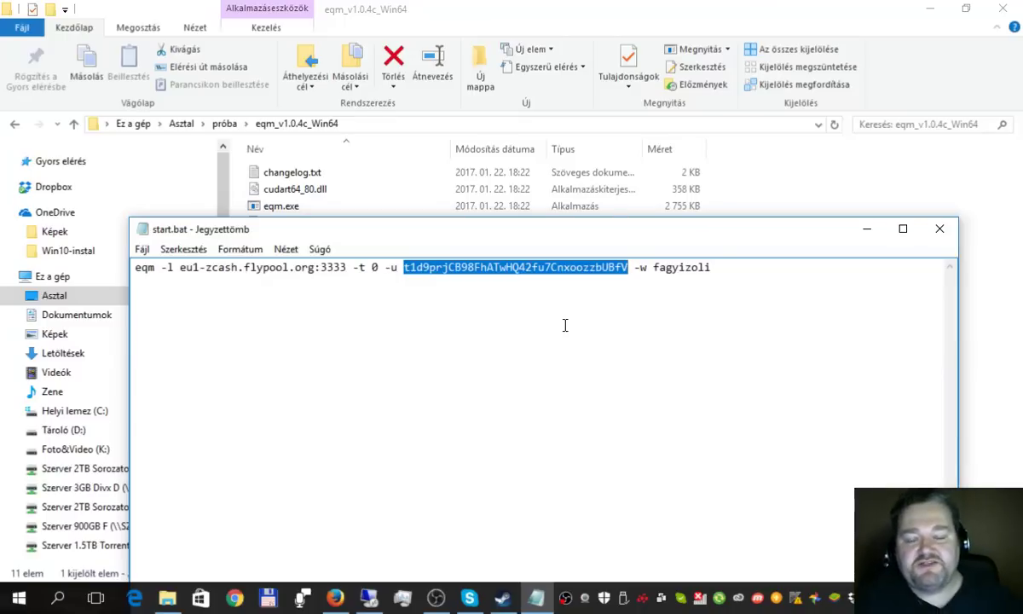
left_click_drag(404, 271, 650, 268)
left_click(655, 268)
left_click_drag(701, 273, 713, 273)
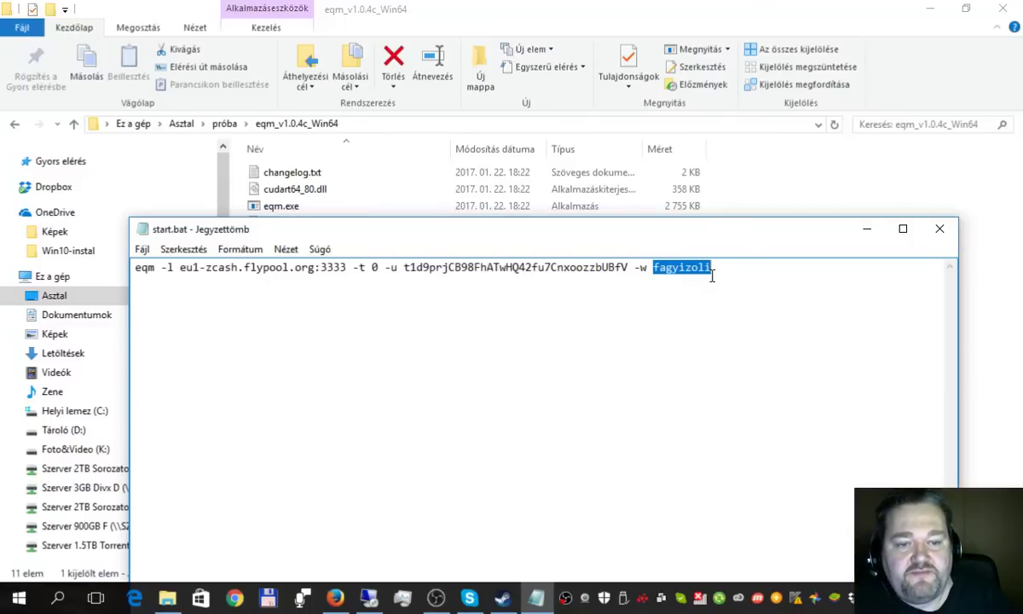
left_click(629, 268)
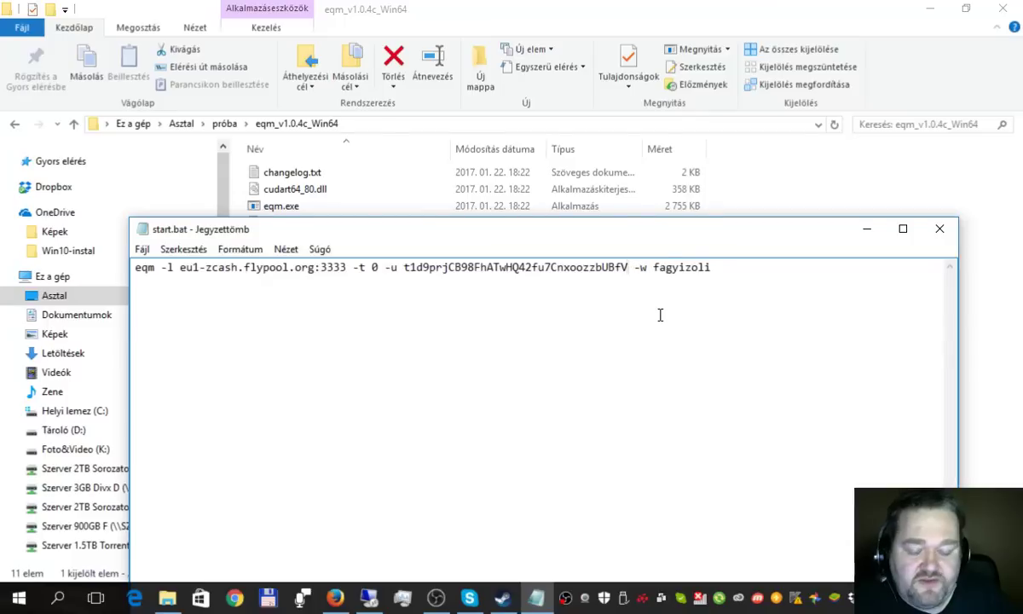
type(".")
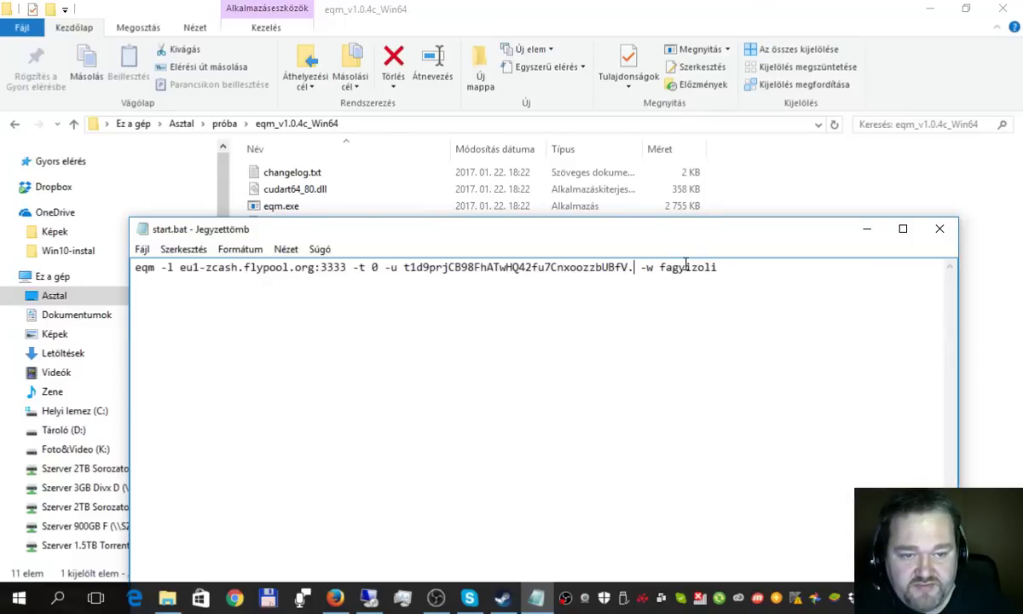
left_click_drag(639, 269, 785, 340)
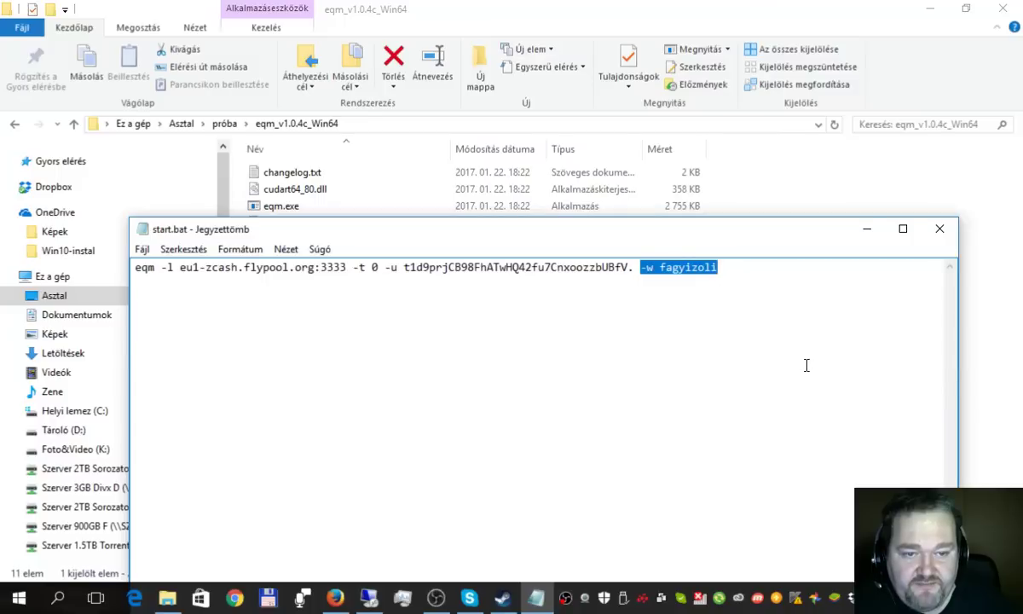
left_click(633, 268)
key("BackSpace")
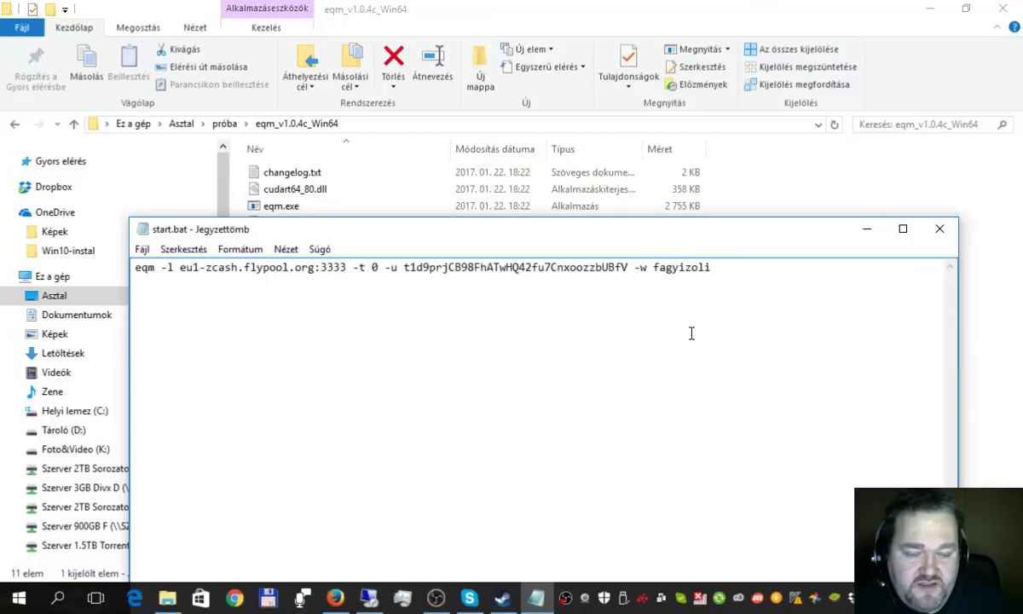
Save the edited start.bat and close the text editor.
left_click_drag(699, 230, 661, 94)
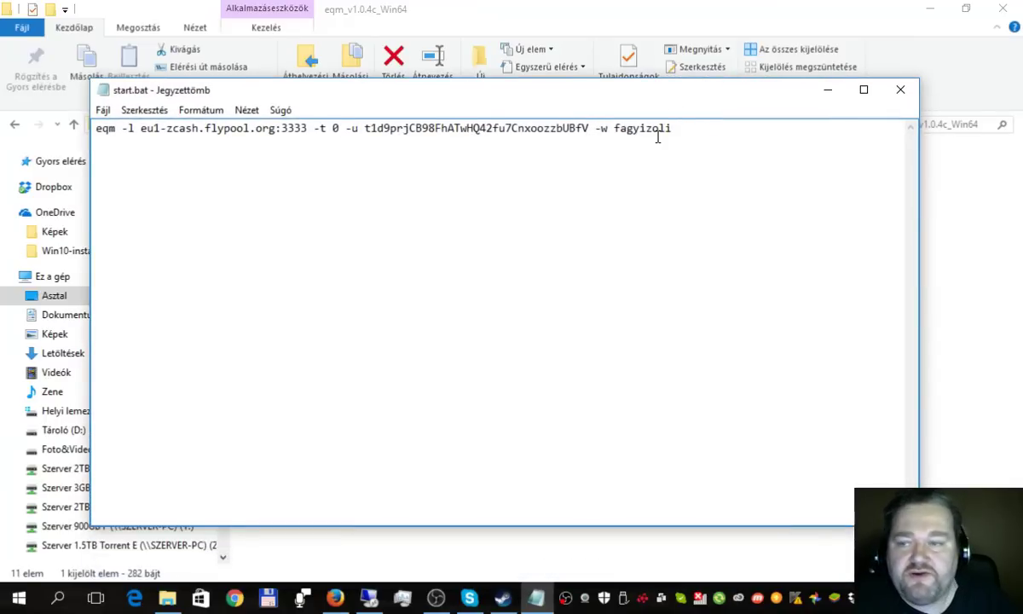
left_click(102, 110)
left_click(133, 161)
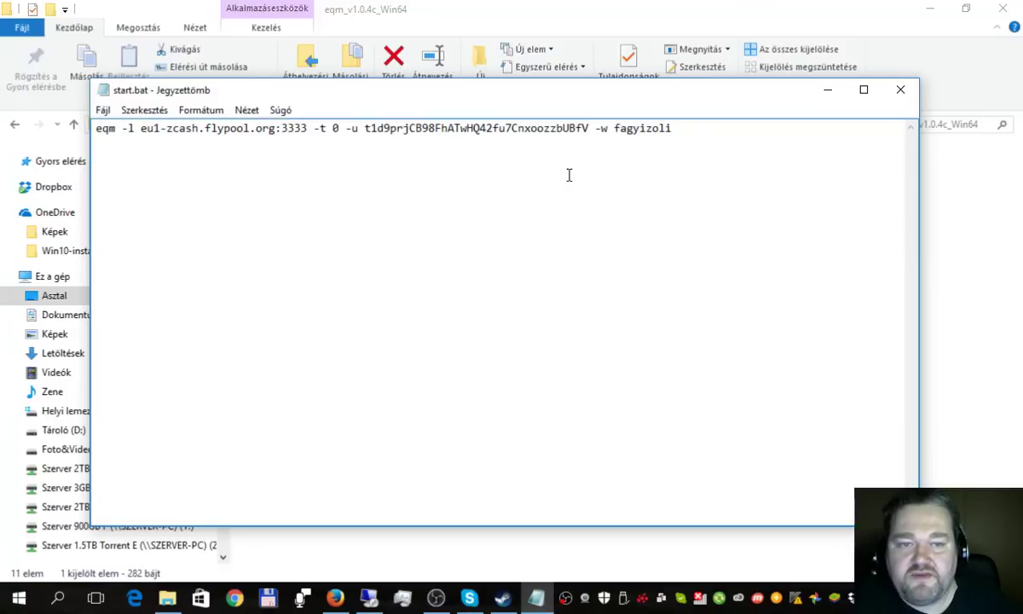
left_click(901, 91)
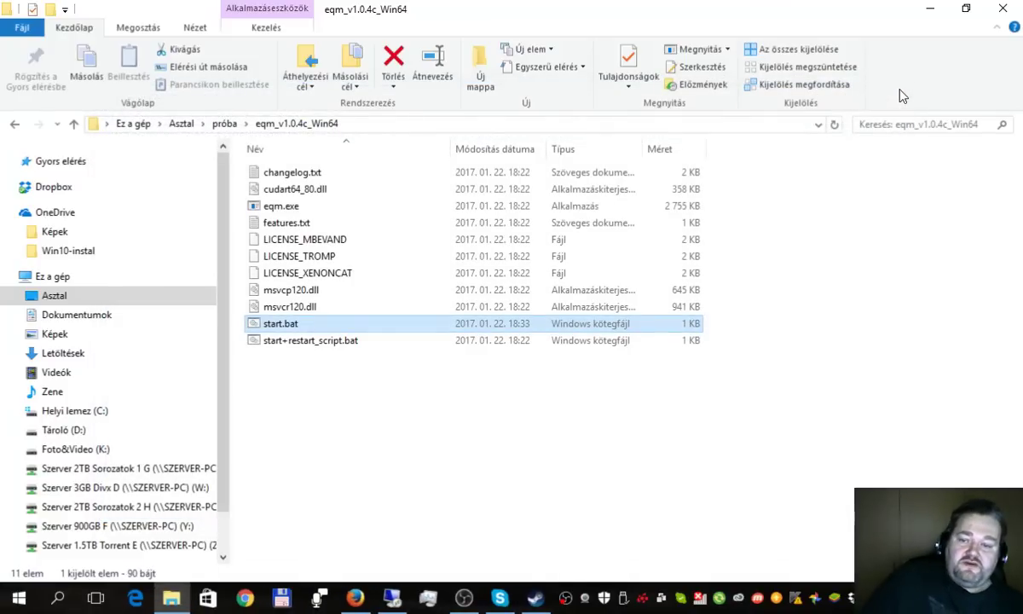
Run start.bat from the eqm_v1.0.4c_Win64 folder, allow it past the security warning, and close the folder window.
key("Return")
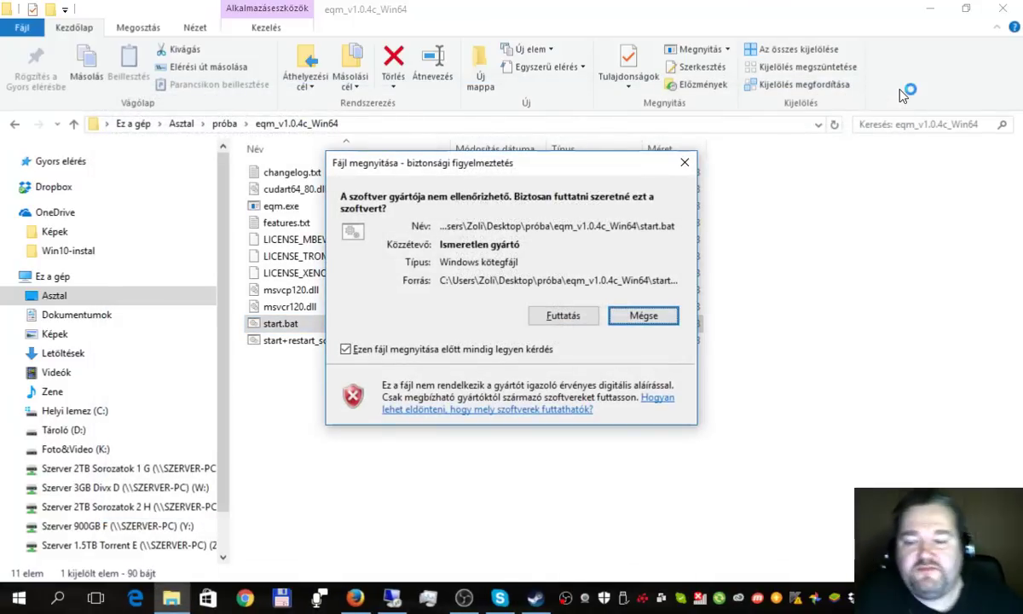
left_click(562, 315)
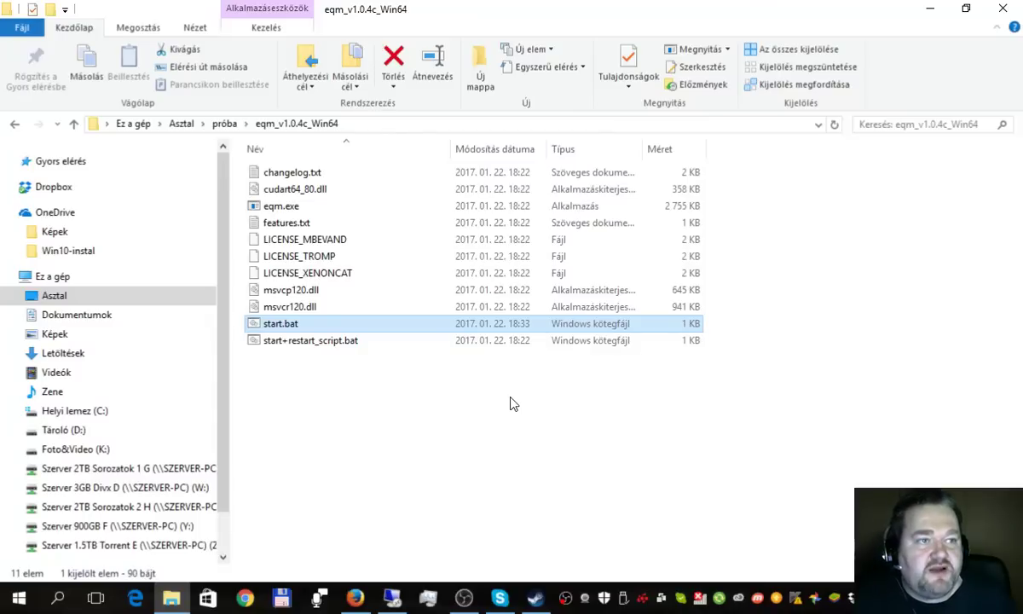
left_click(1008, 7)
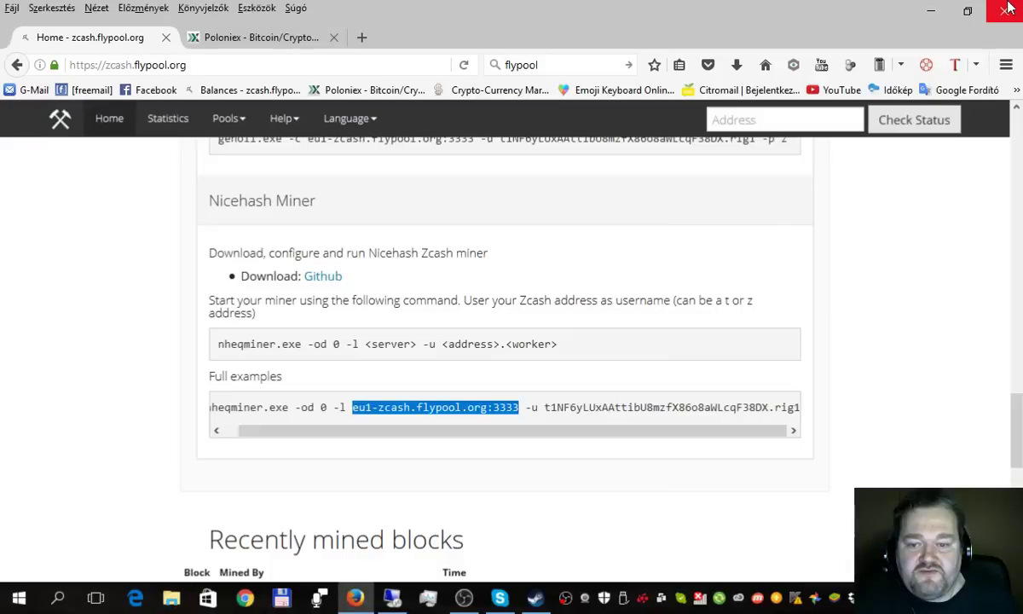